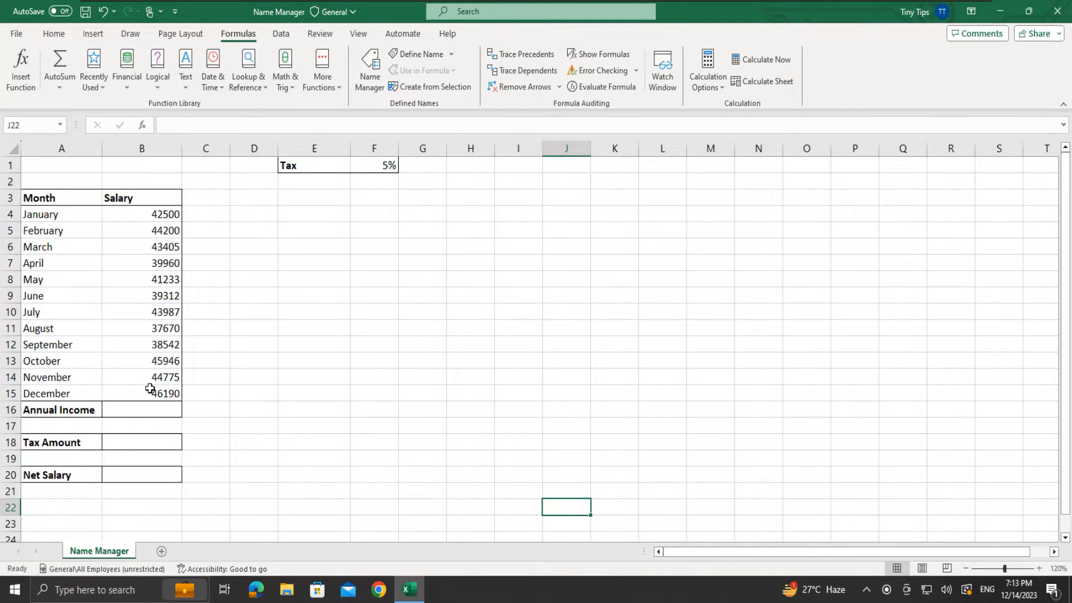
# - Total the monthly salaries in the Annual Income cell B16 with =SUM(B4:B15), and clear that formula again
pyautogui.doubleClick(145, 409)
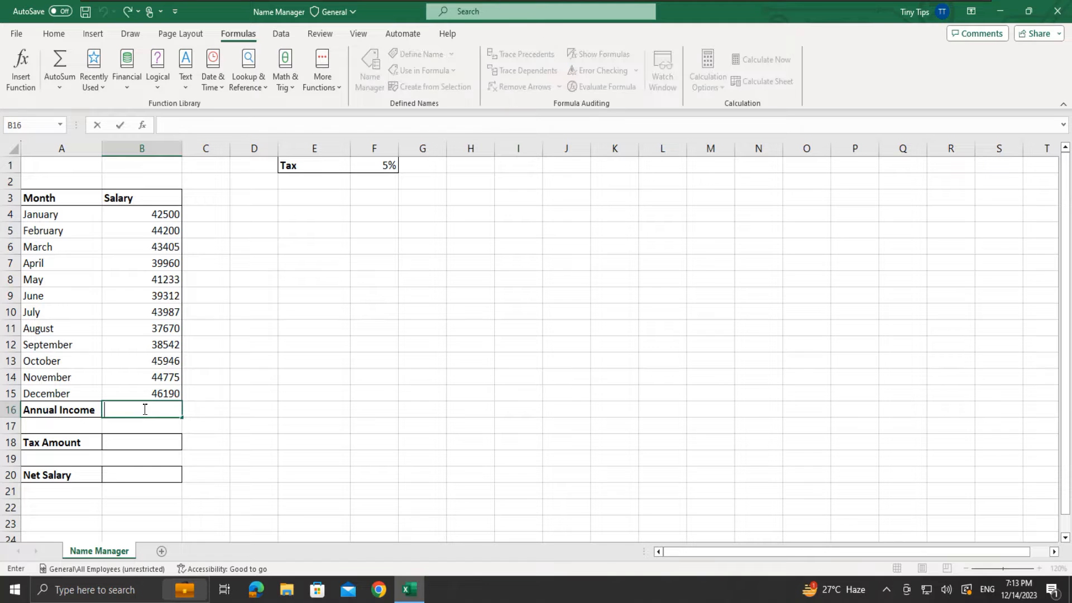
pyautogui.write('=sum')
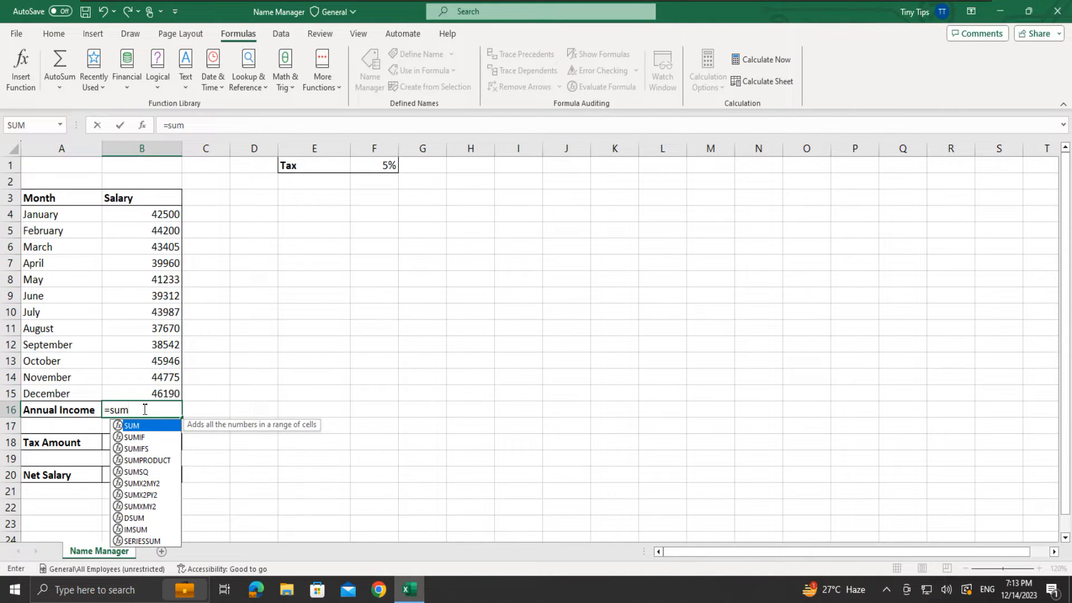
pyautogui.press('Tab')
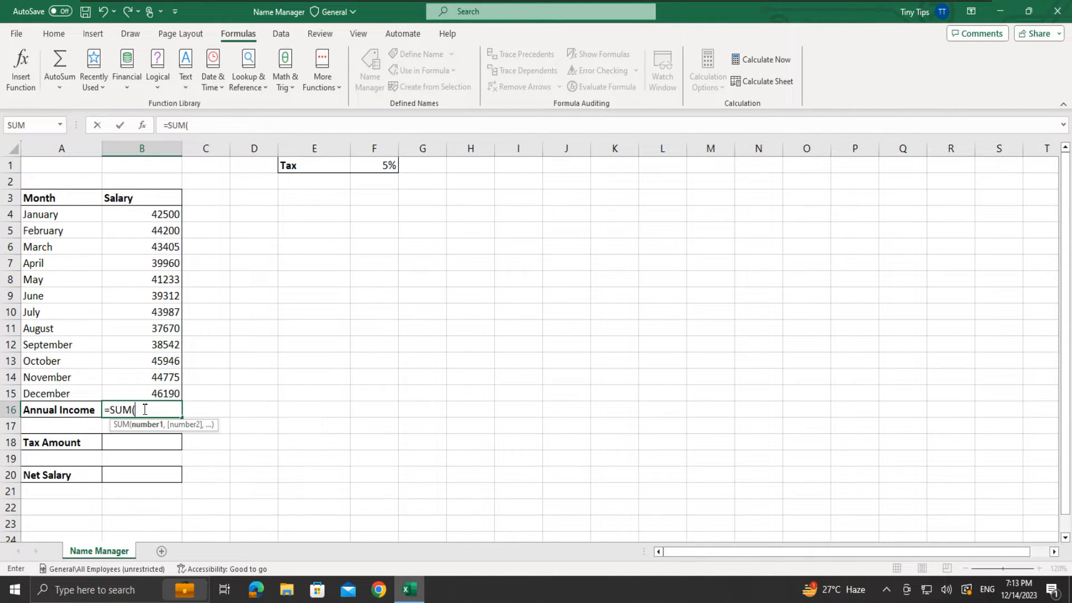
pyautogui.moveTo(159, 214); pyautogui.dragTo(160, 392)
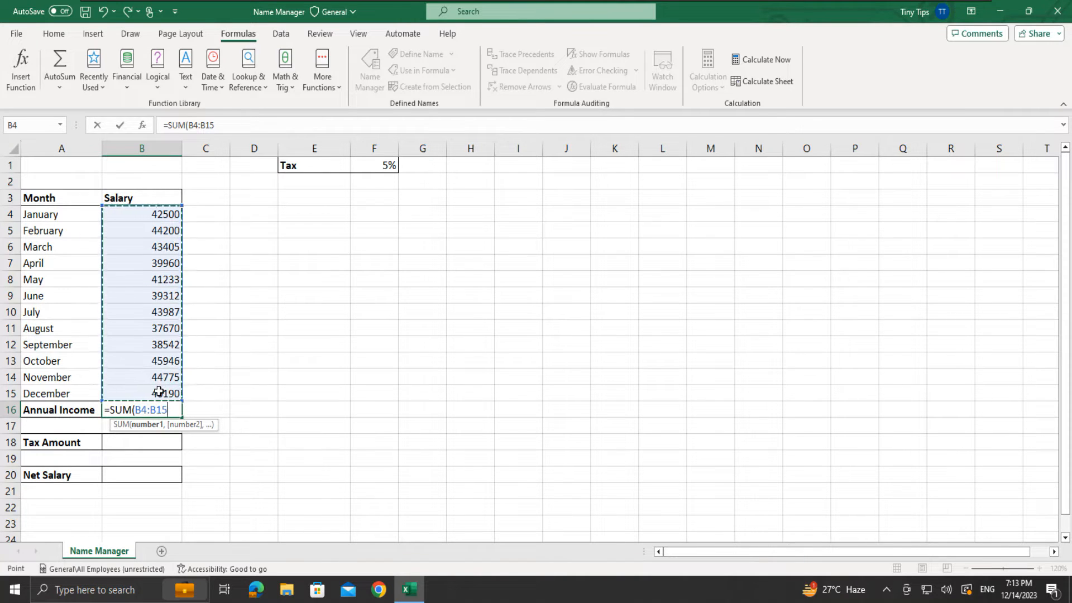
pyautogui.write(')')
pyautogui.press('Return')
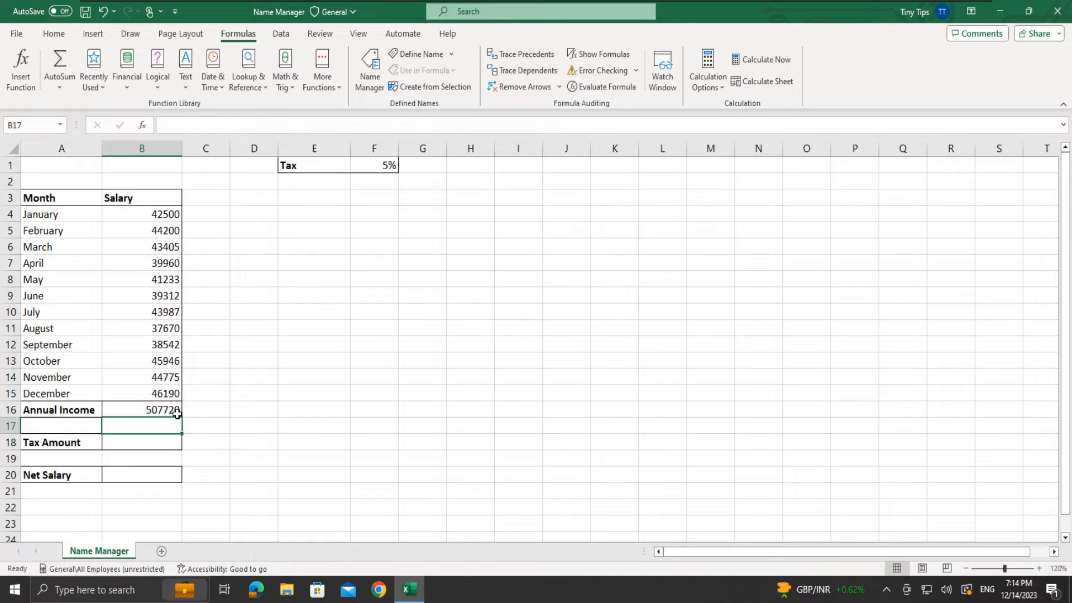
pyautogui.click(170, 411)
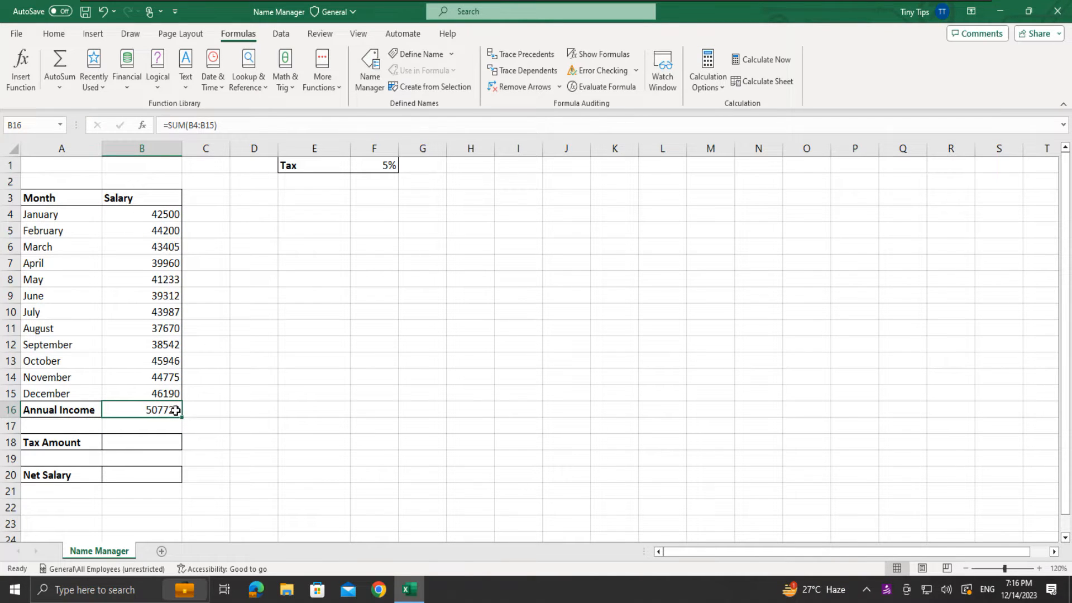
pyautogui.press('Delete')
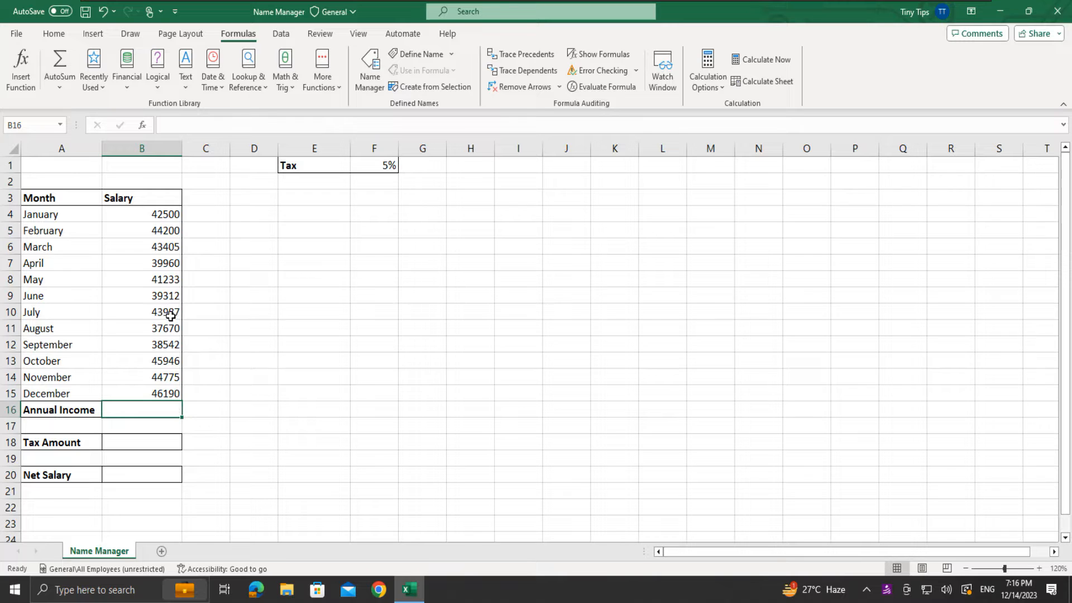
# - AutoSum the monthly salaries B4:B15 into the Annual Income cell, and delete the resulting formula
pyautogui.moveTo(168, 214); pyautogui.dragTo(162, 391)
pyautogui.hotkey('alt', '=')
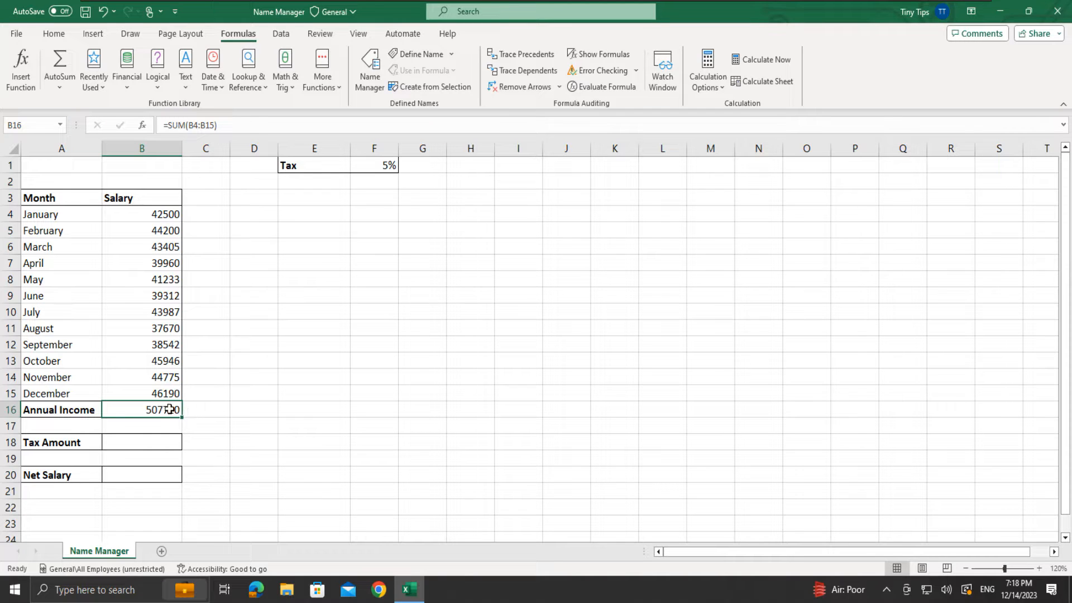
pyautogui.press('Delete')
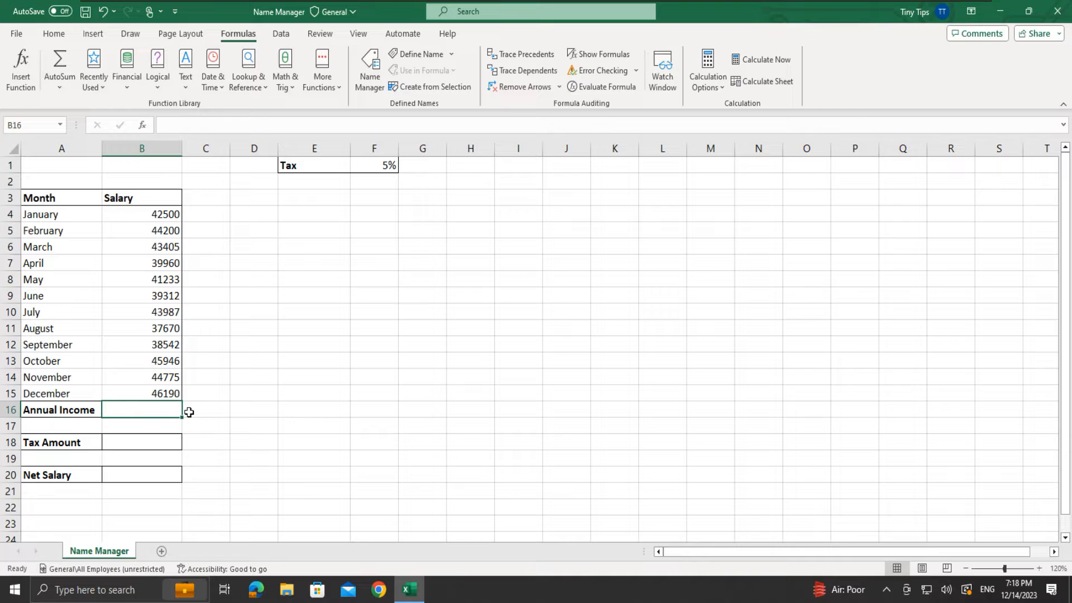
# - Define the name salary for the monthly salary range B4:B15
pyautogui.moveTo(168, 215); pyautogui.dragTo(166, 389)
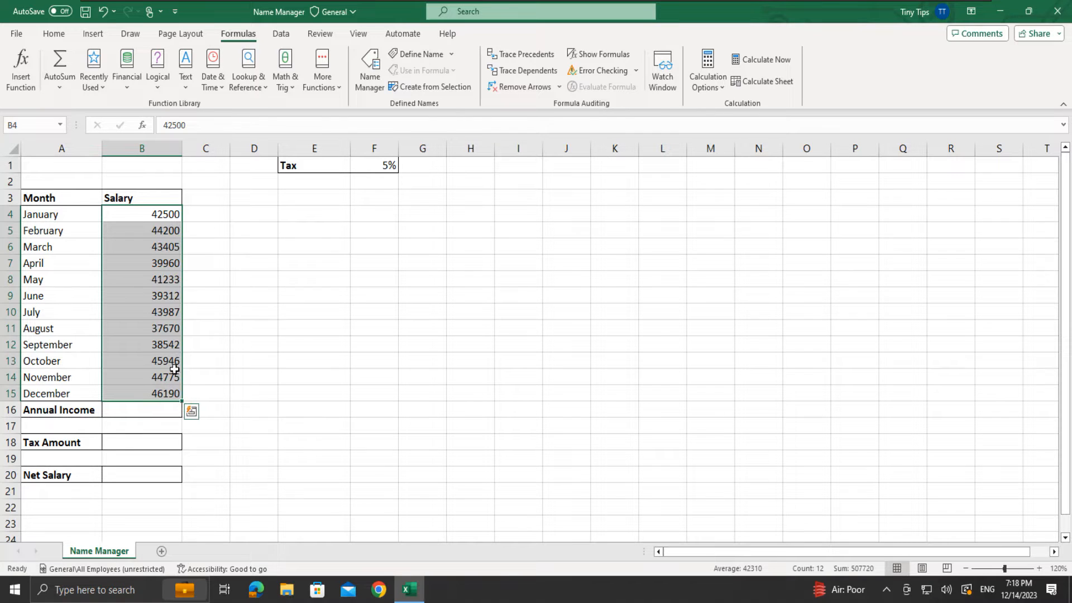
pyautogui.click(41, 124)
pyautogui.write('salary')
pyautogui.press('Return')
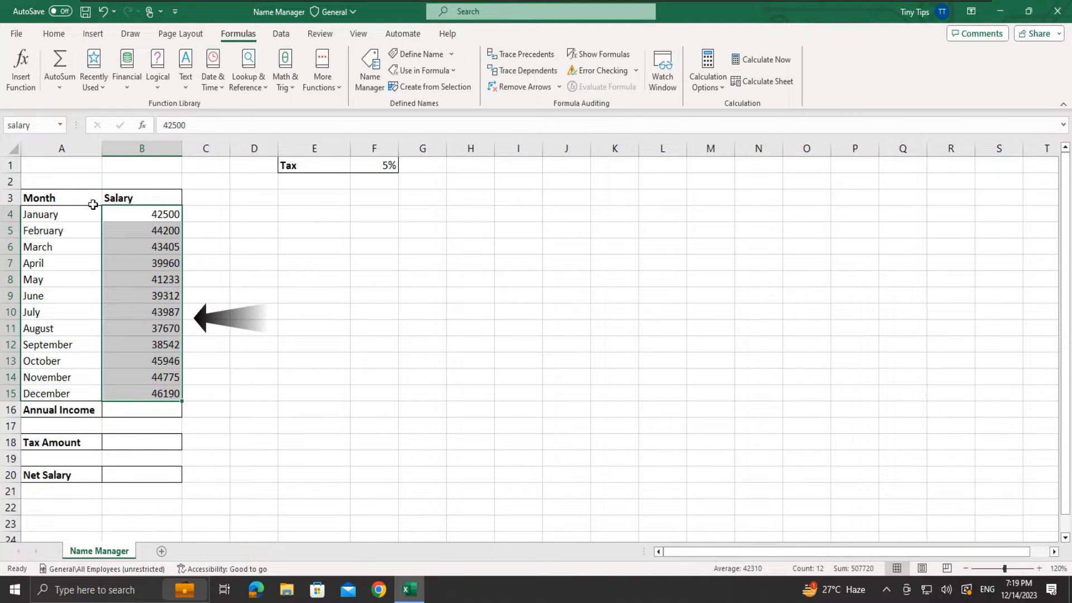
# - Check the list of defined names and the Paste Name dialog for the salary range, leaving B16 selected
pyautogui.click(206, 413)
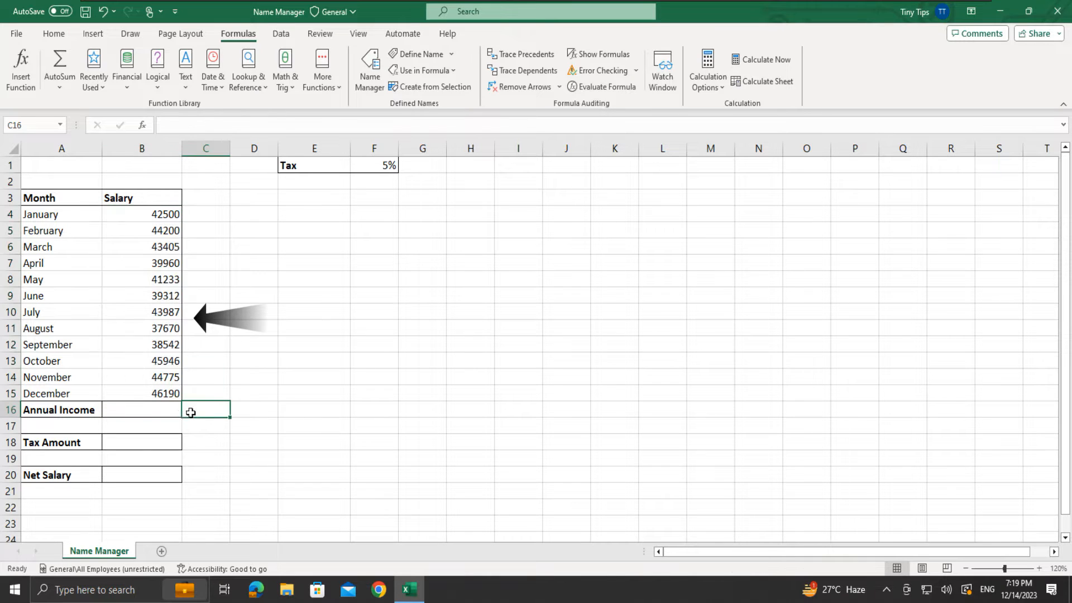
pyautogui.click(60, 127)
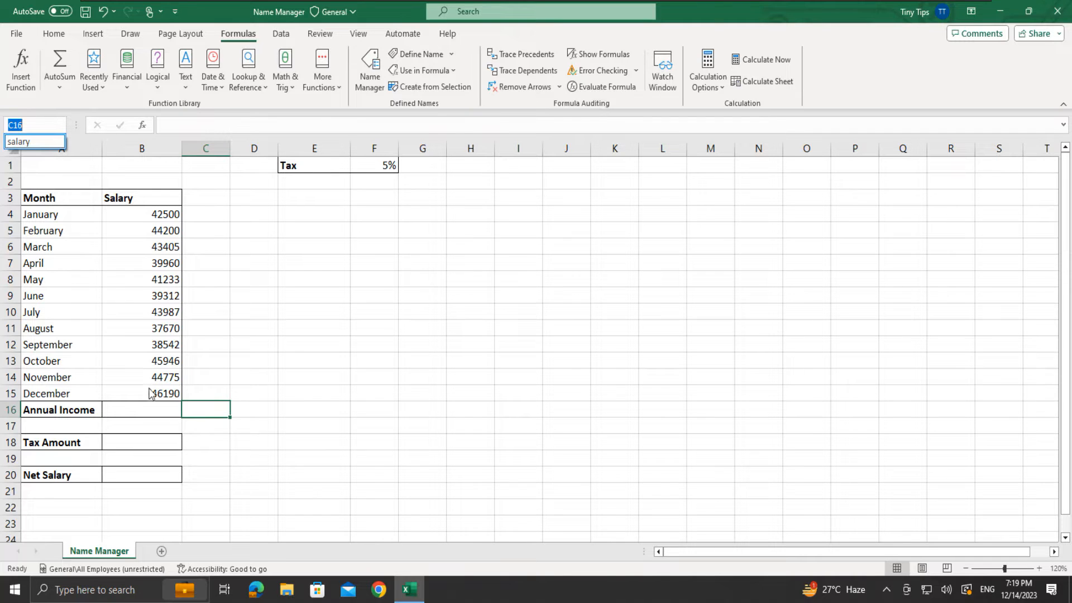
pyautogui.click(170, 410)
pyautogui.click(168, 407)
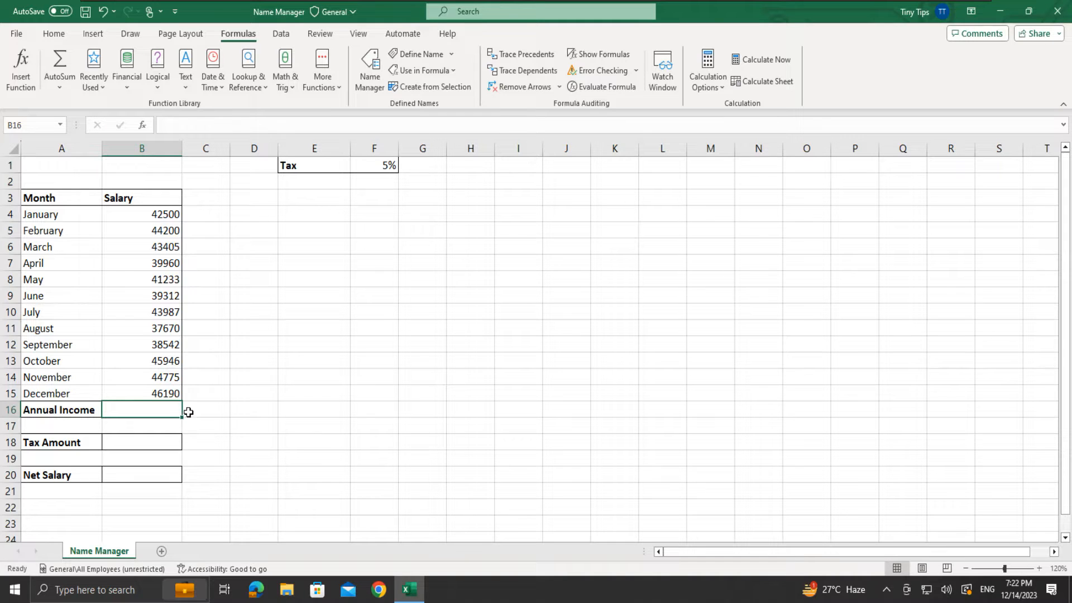
pyautogui.press('F3')
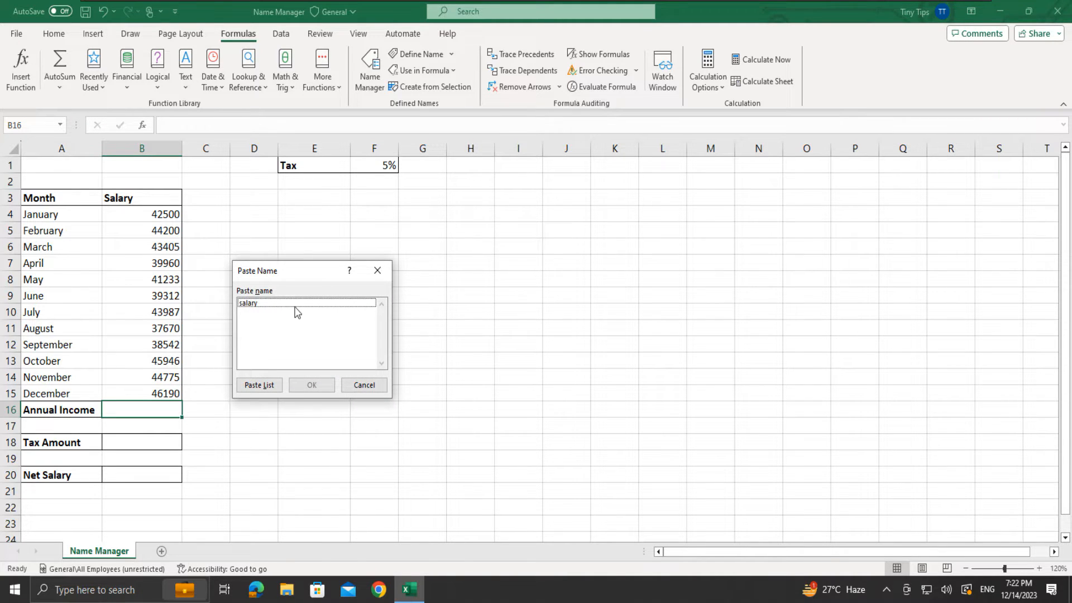
pyautogui.click(378, 272)
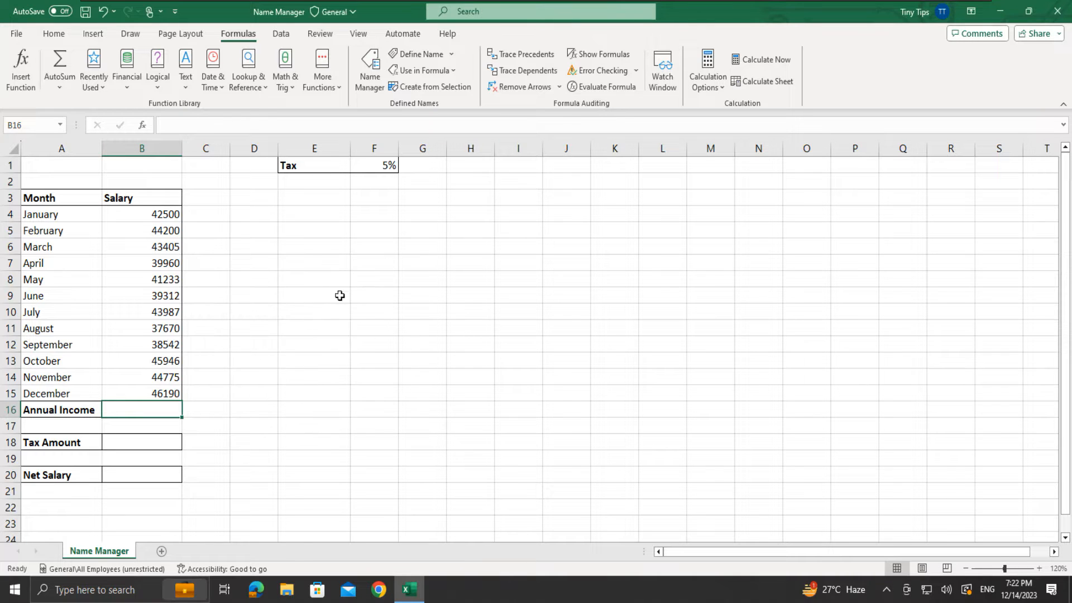
# - Calculate the annual income in B16 with the named range formula =SUM(salary)
pyautogui.write('=')
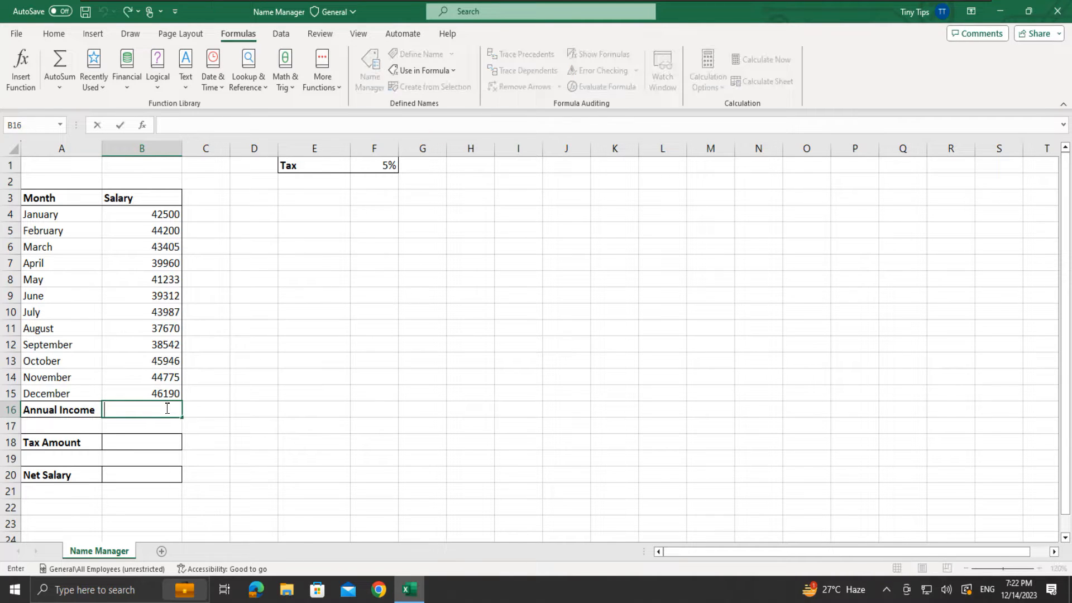
pyautogui.write('sum')
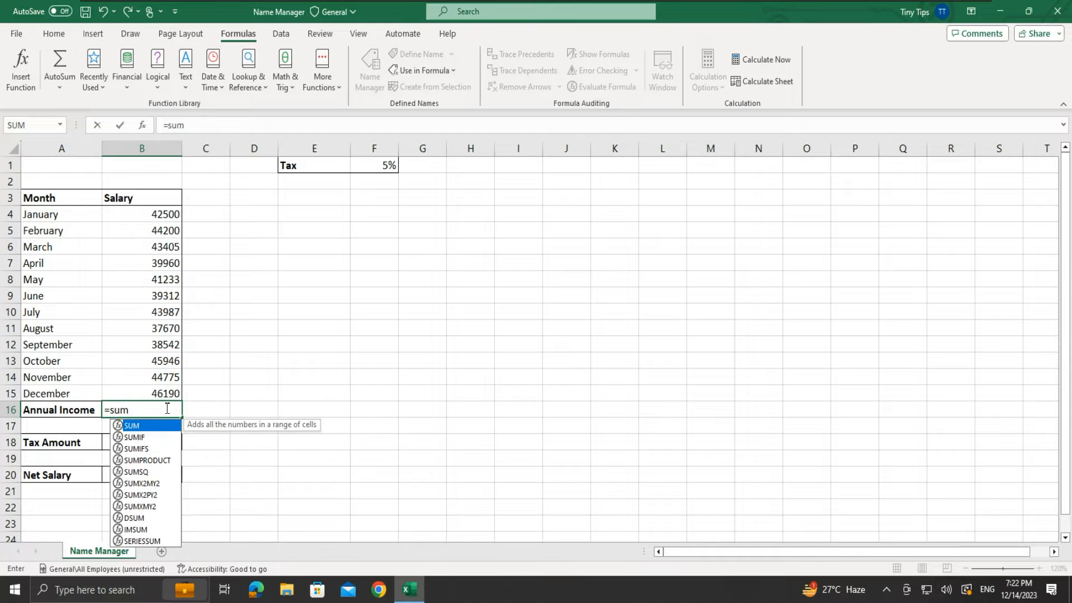
pyautogui.press('Tab')
pyautogui.write('sa')
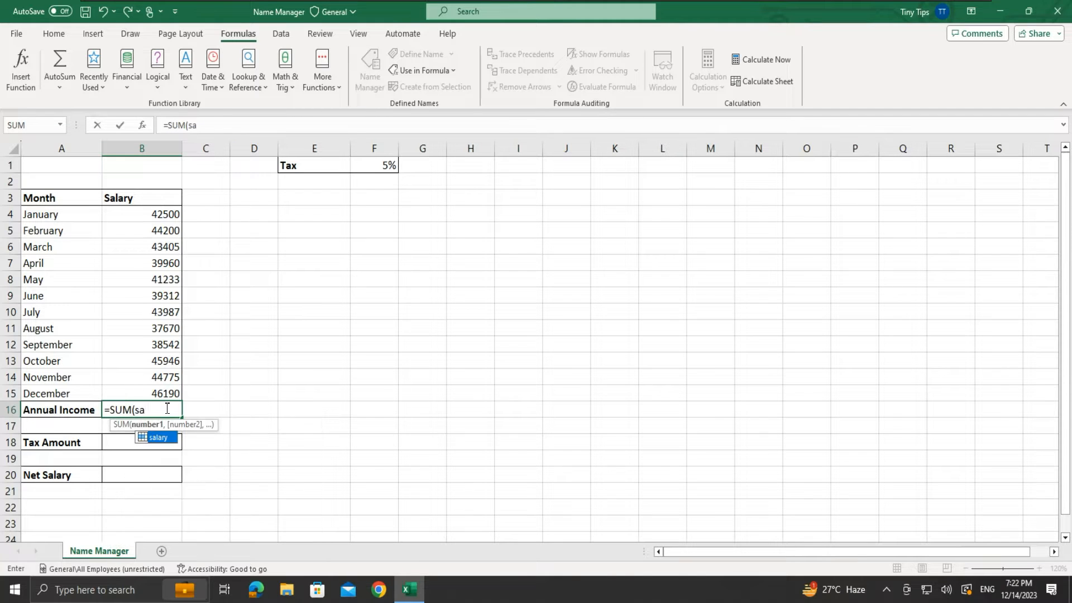
pyautogui.write('lary')
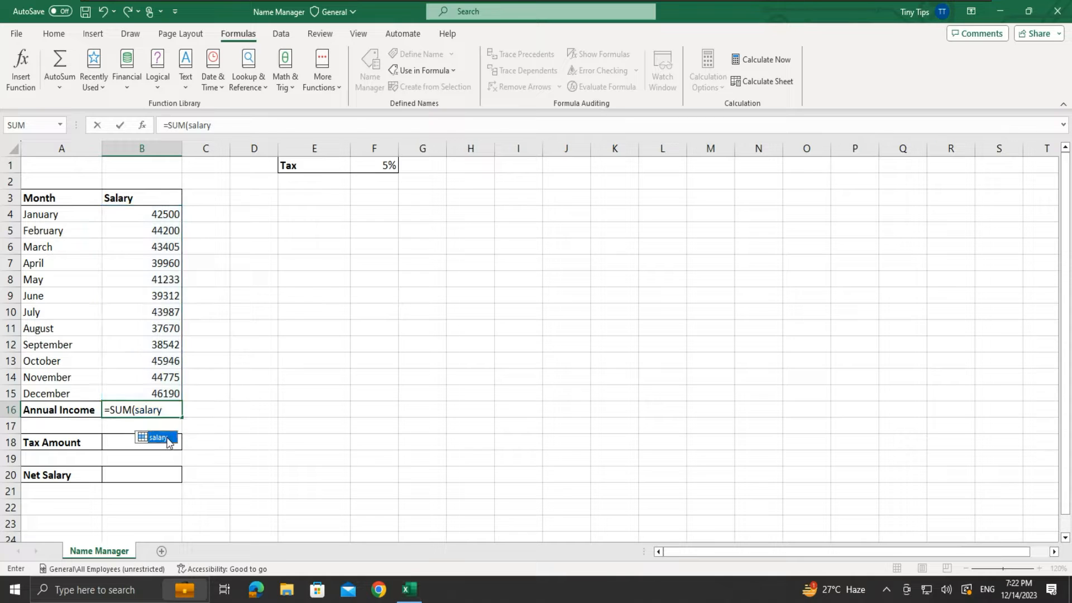
pyautogui.doubleClick(167, 439)
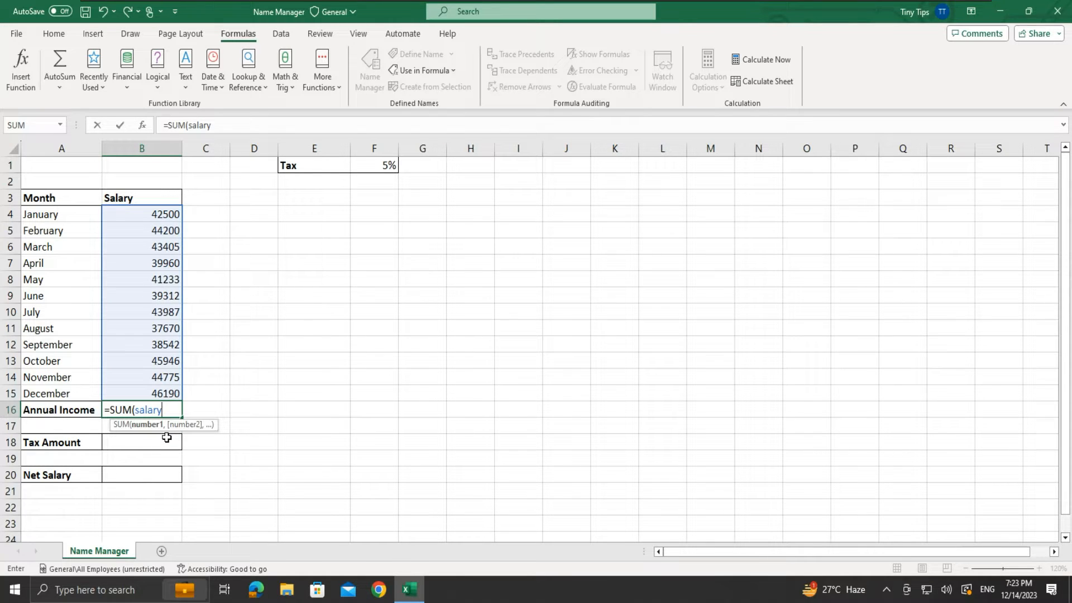
pyautogui.write(')')
pyautogui.press('Return')
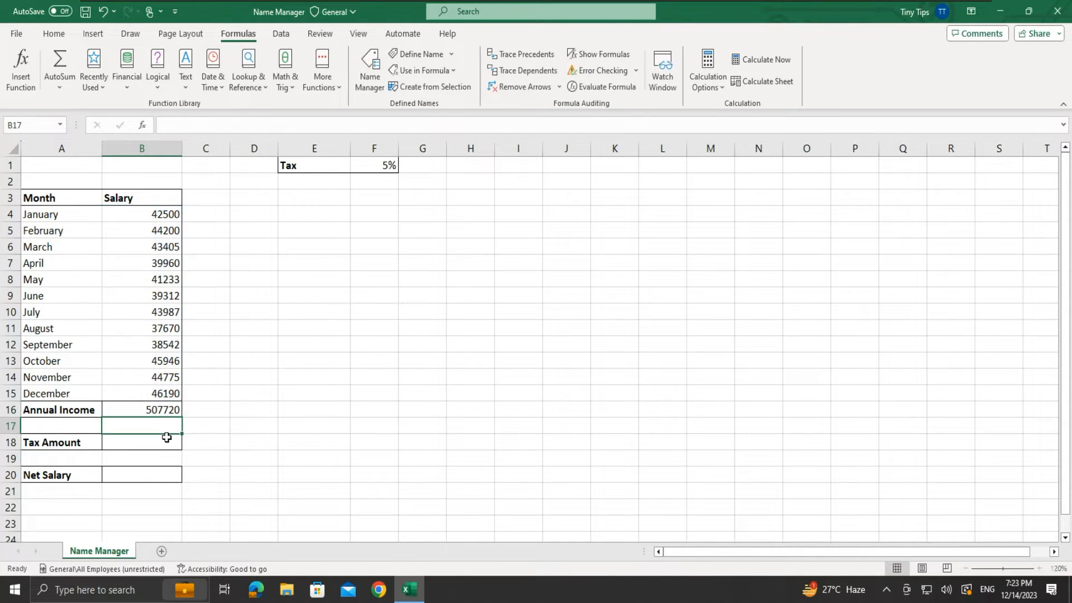
# - Review the Annual Income formula and the salary entry in the Name Manager
pyautogui.click(163, 408)
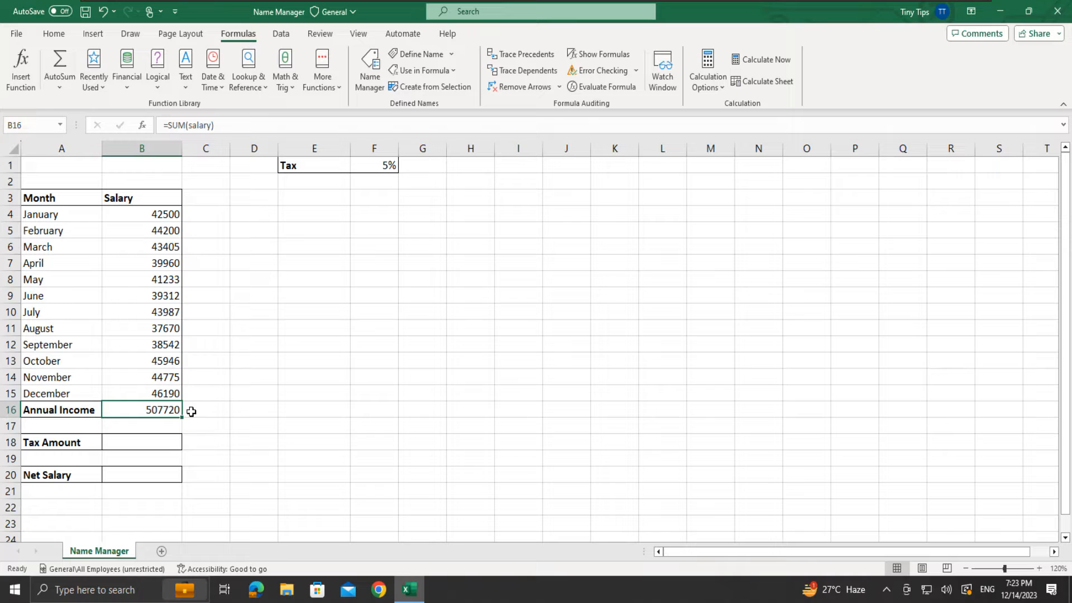
pyautogui.hotkey('ctrl', 'F3')
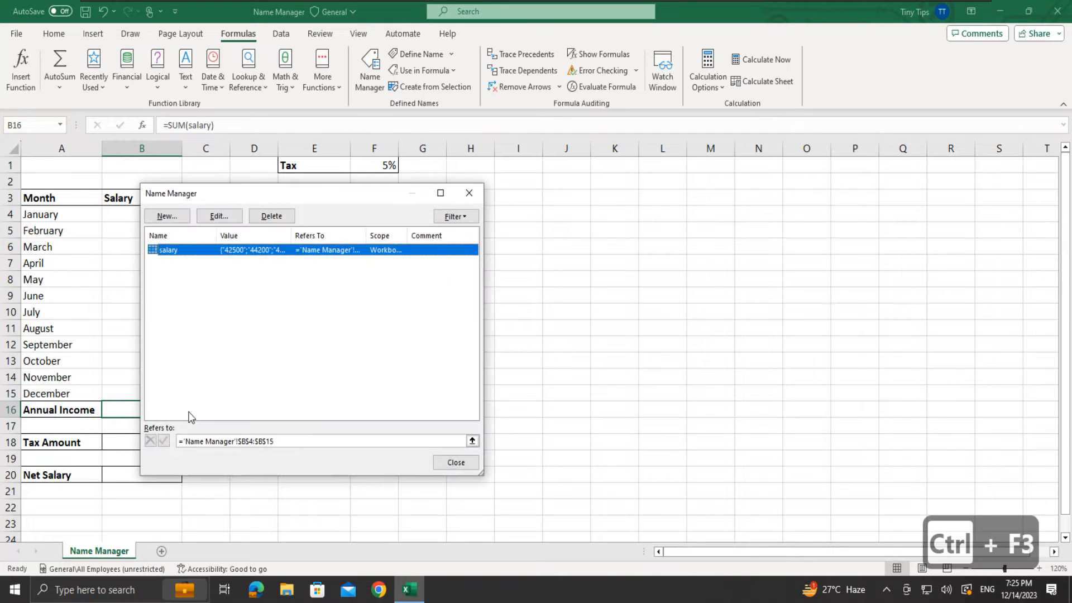
pyautogui.click(475, 199)
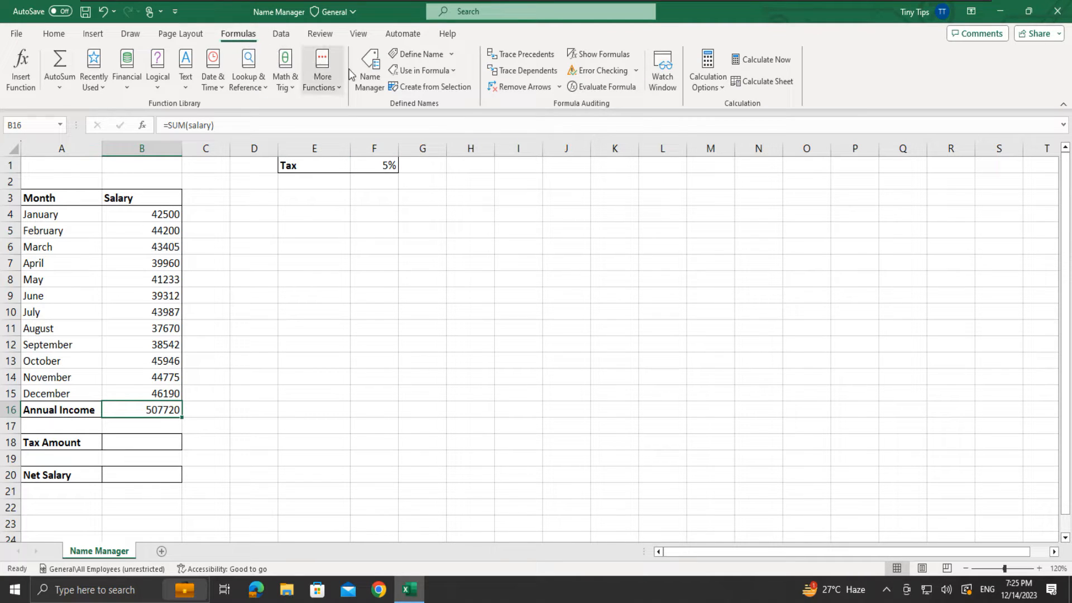
pyautogui.click(368, 91)
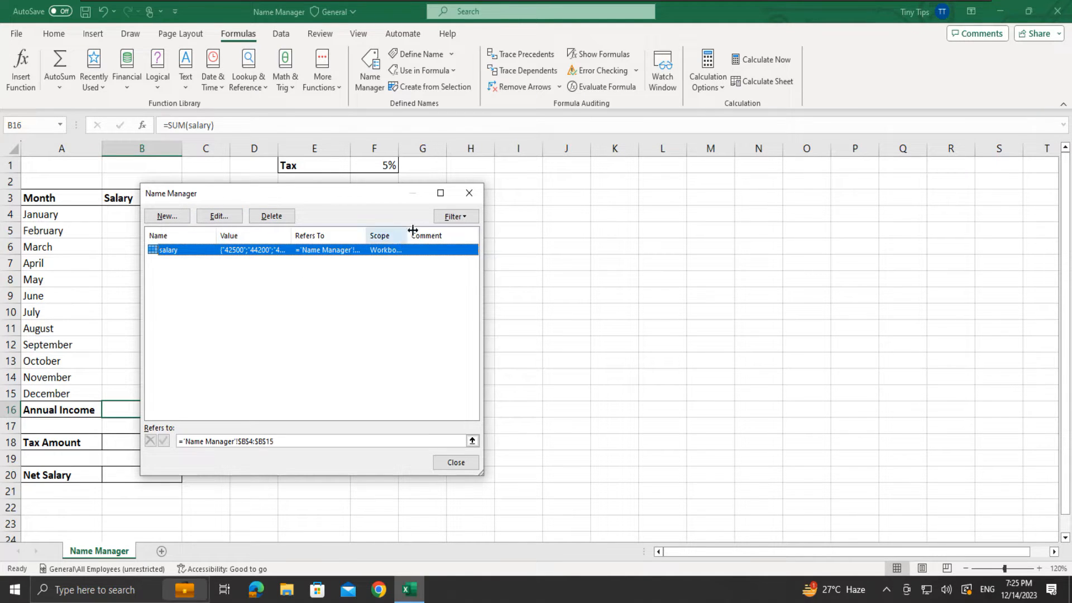
pyautogui.click(468, 196)
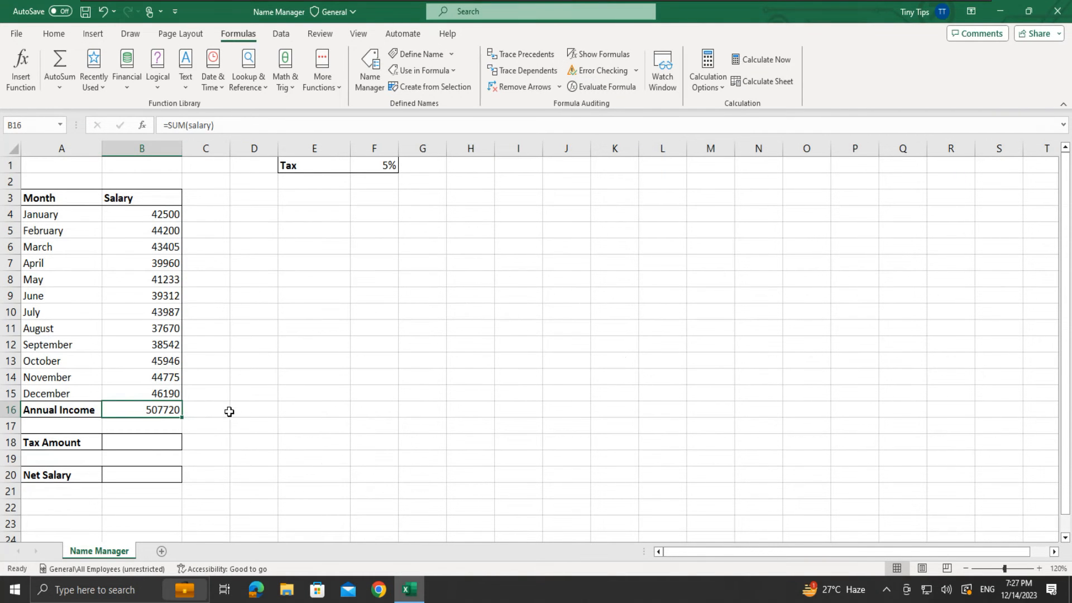
# - Try abc123 as a name for cell D16, and return to cell A1
pyautogui.click(229, 412)
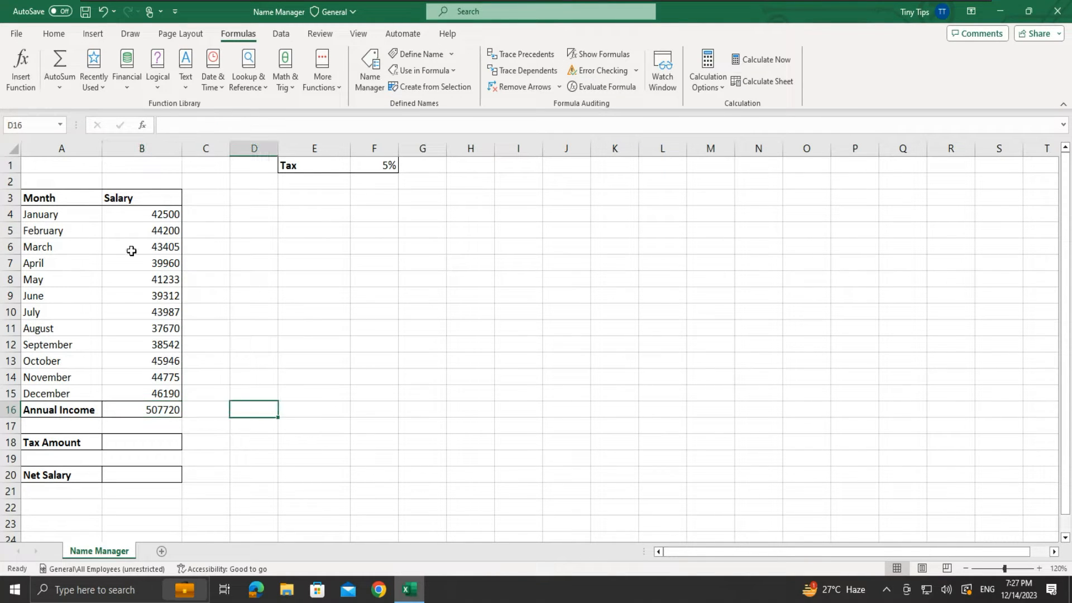
pyautogui.click(40, 125)
pyautogui.write('abc123')
pyautogui.press('Return')
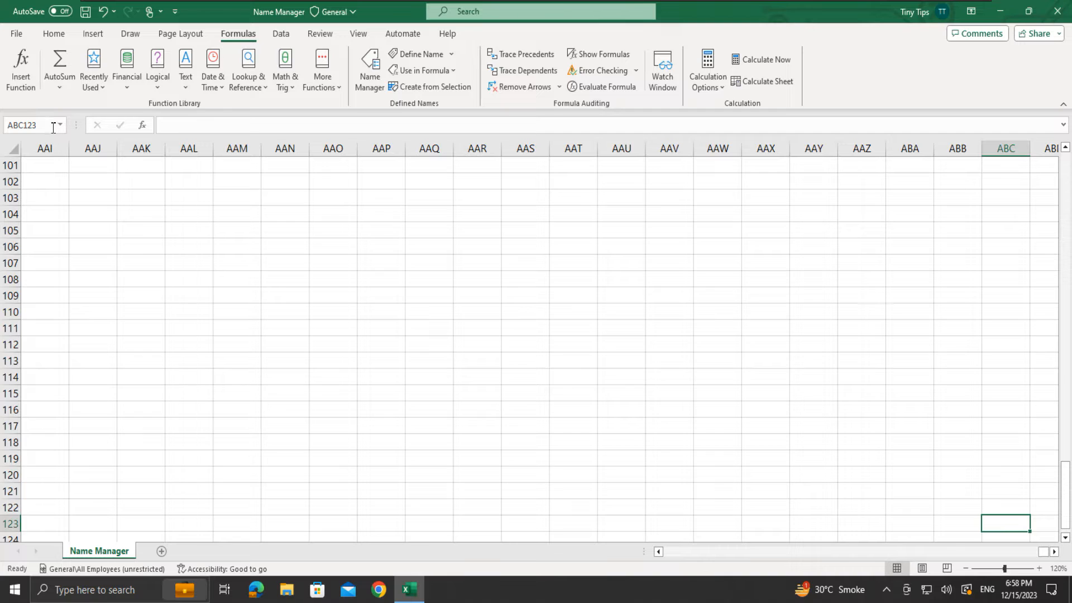
pyautogui.click(53, 125)
pyautogui.write('A1')
pyautogui.press('Return')
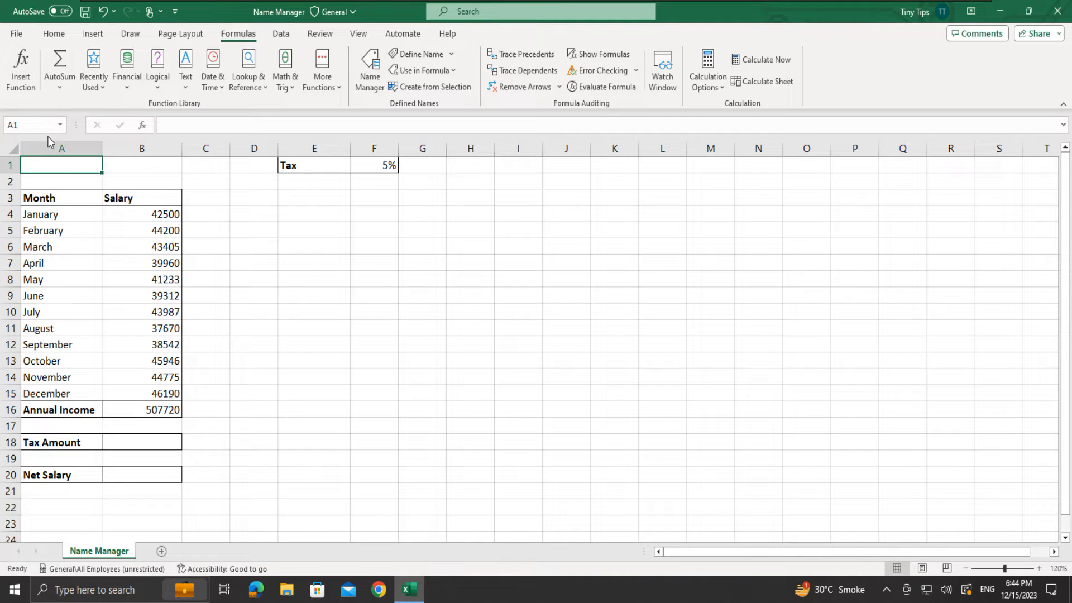
# - Select the monthly salaries B4:B15 and delete the defined name Salary from the workbook
pyautogui.moveTo(127, 215); pyautogui.dragTo(143, 391)
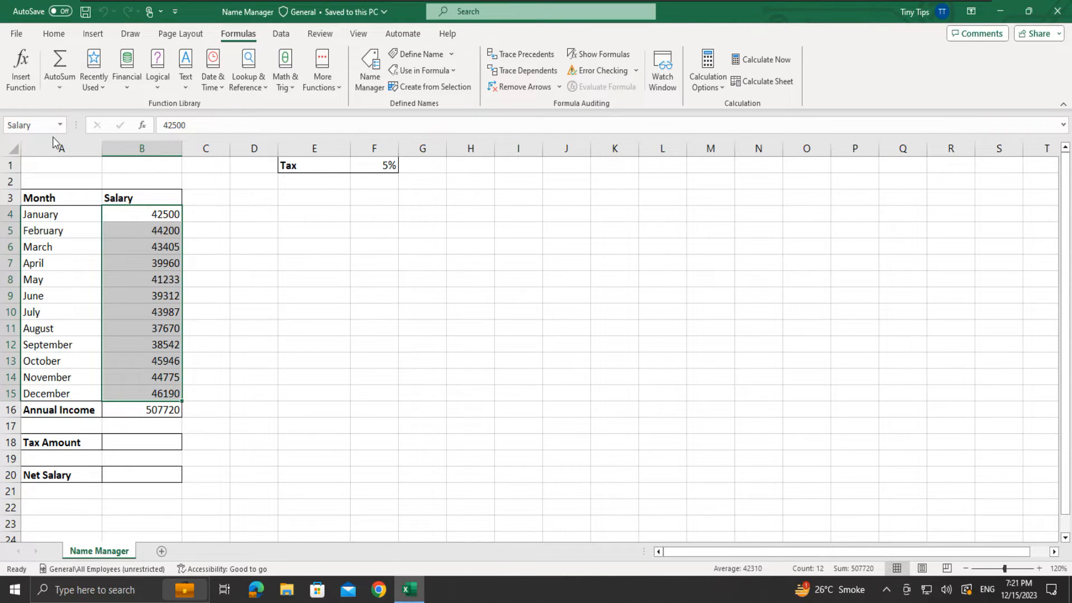
pyautogui.hotkey('ctrl', 'F3')
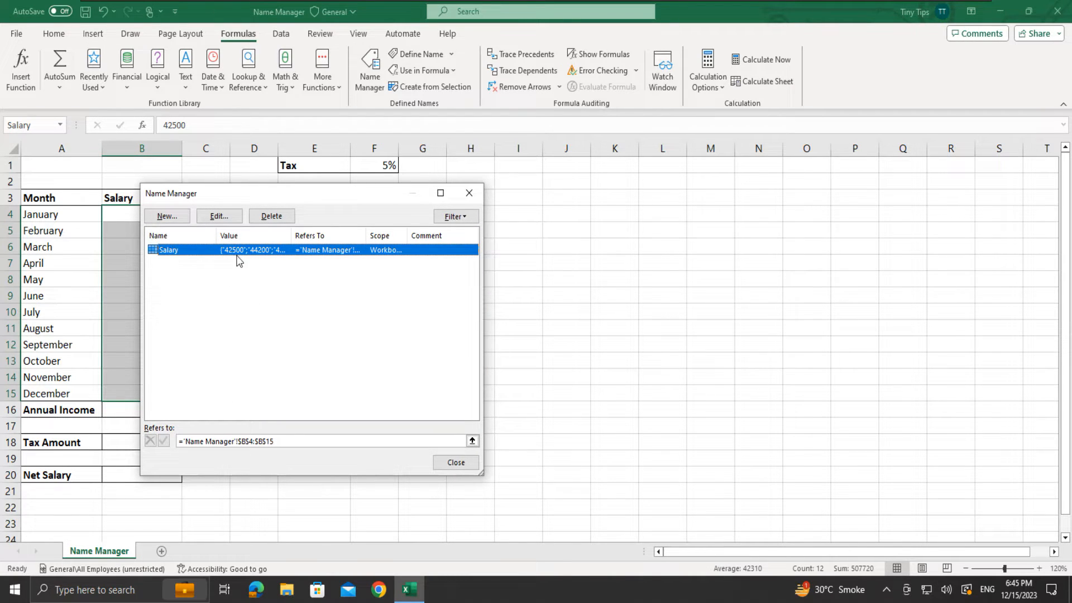
pyautogui.click(273, 217)
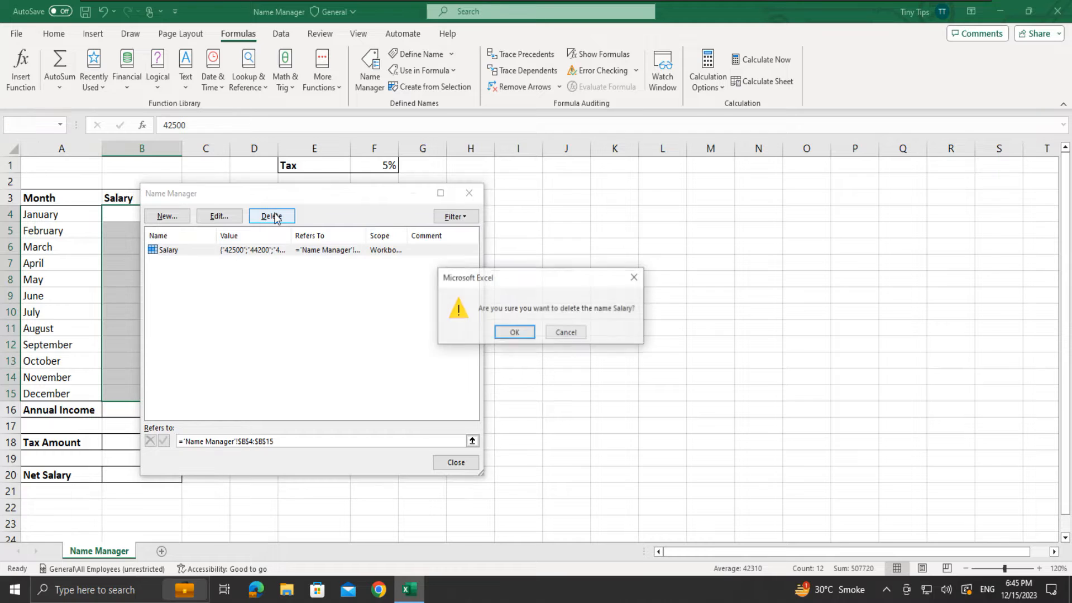
pyautogui.click(514, 333)
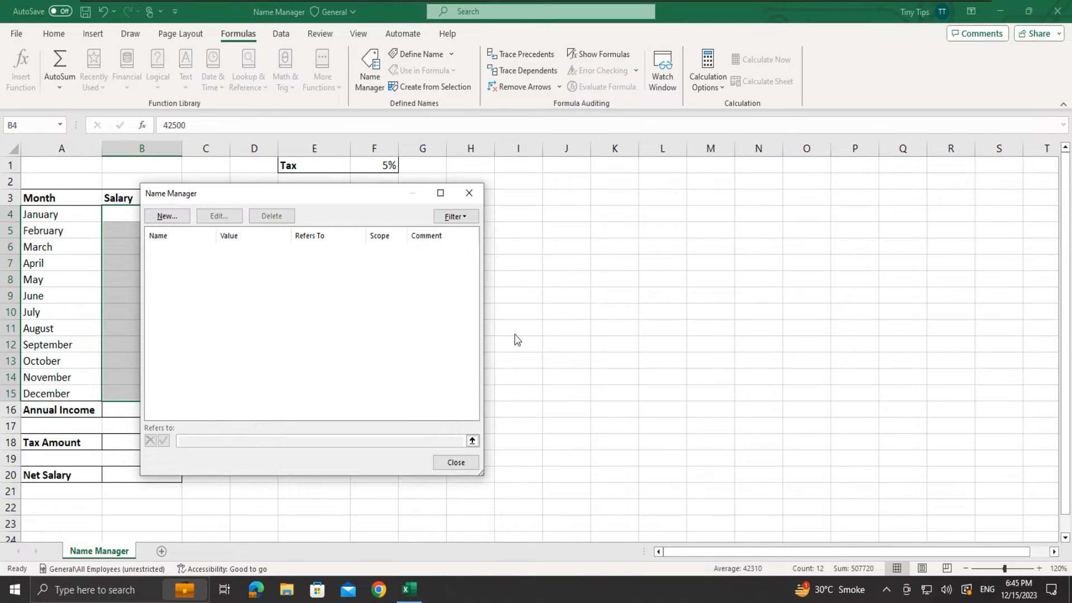
pyautogui.click(456, 463)
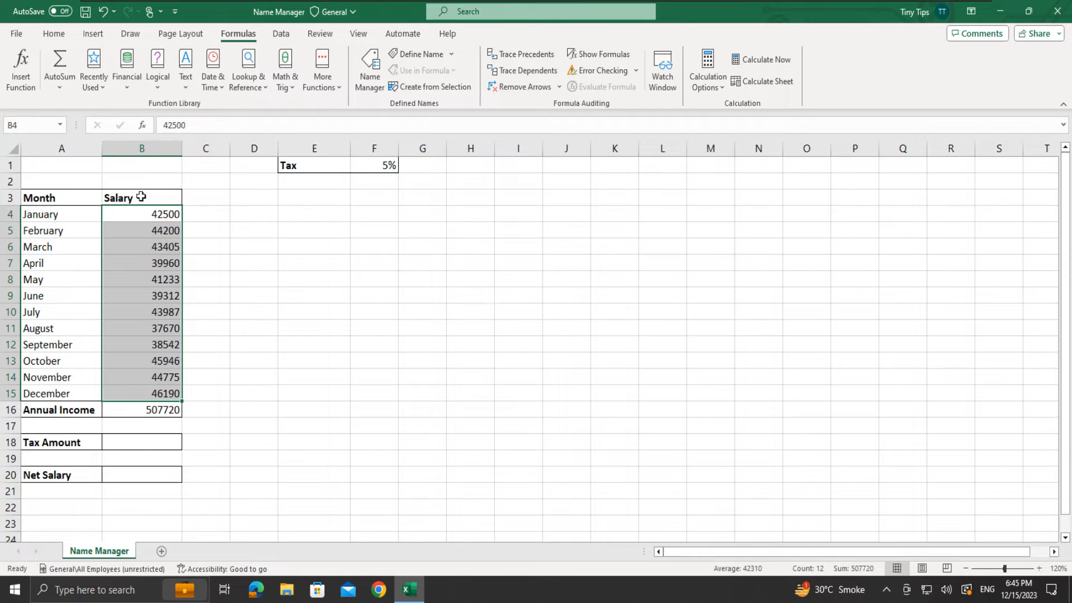
# - Create a named range from B3:B15 using the top row as its name, and check the list of defined names
pyautogui.moveTo(151, 200); pyautogui.dragTo(168, 395)
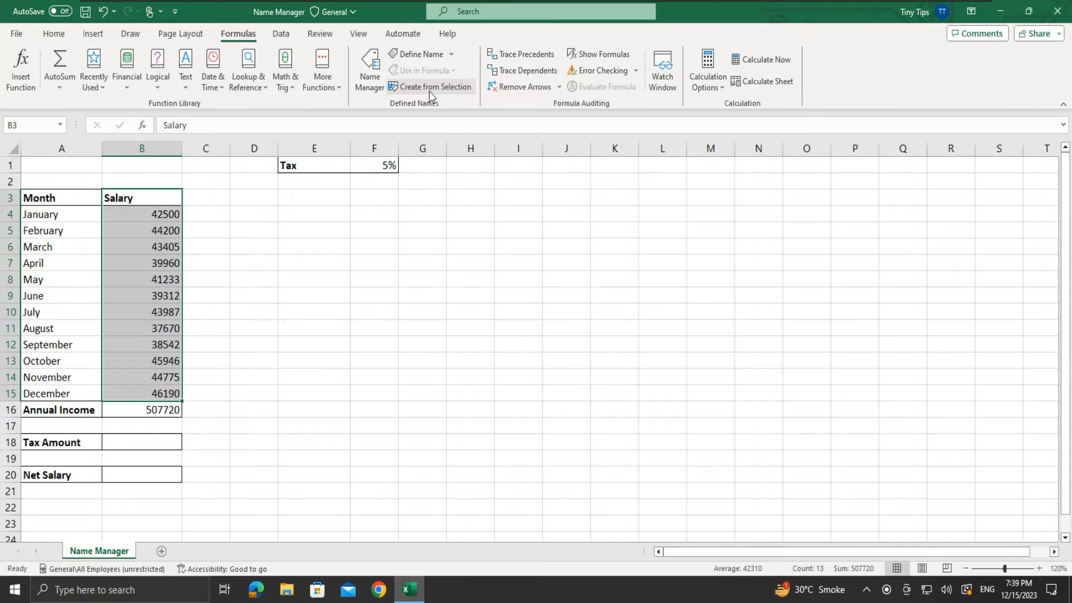
pyautogui.hotkey('ctrl', 'shift', 'F3')
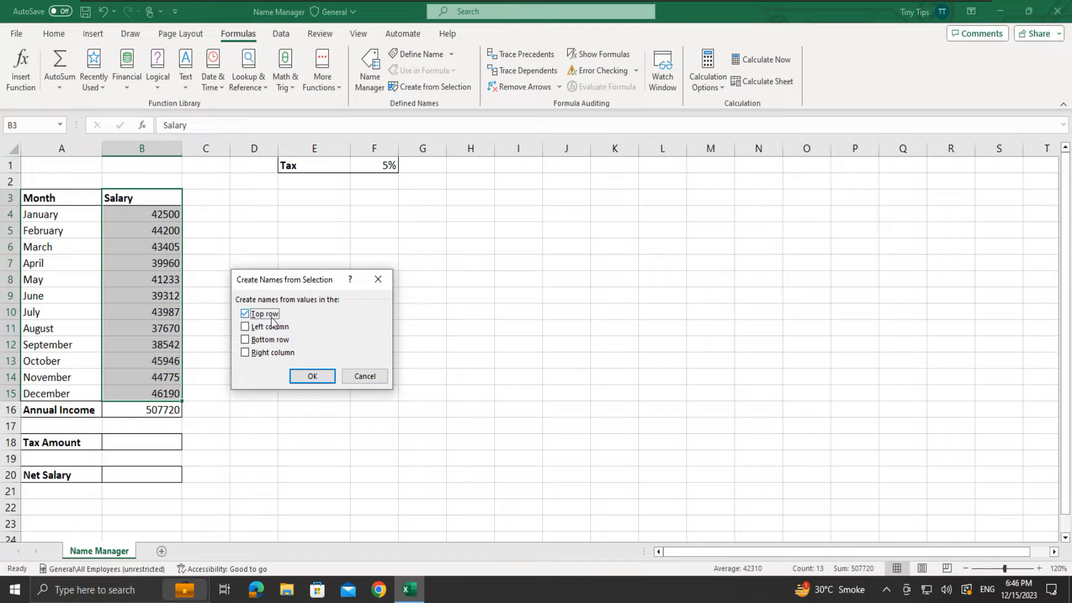
pyautogui.click(311, 376)
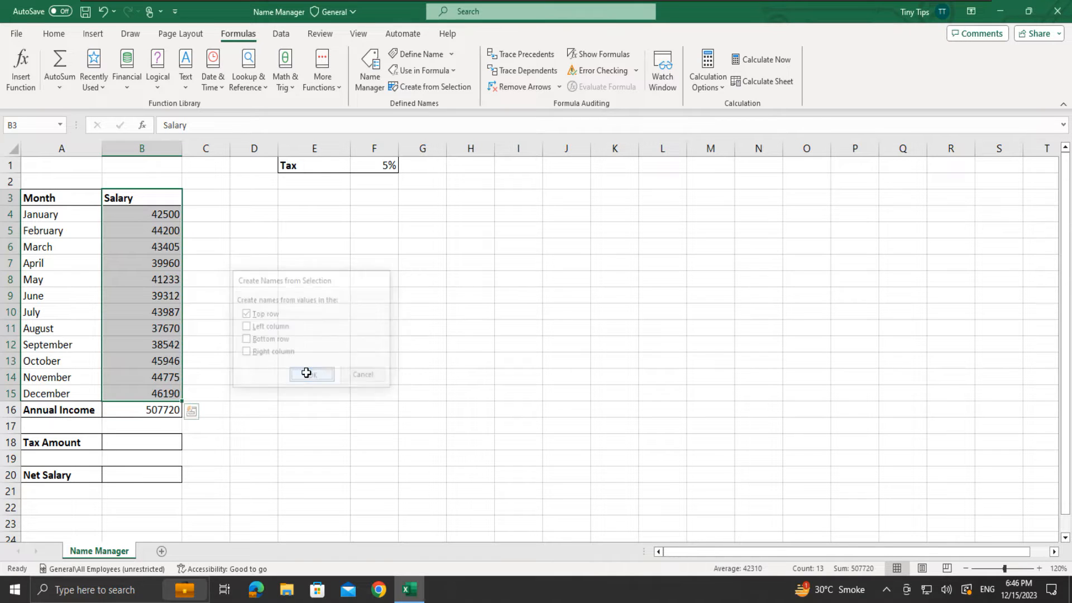
pyautogui.press('F3')
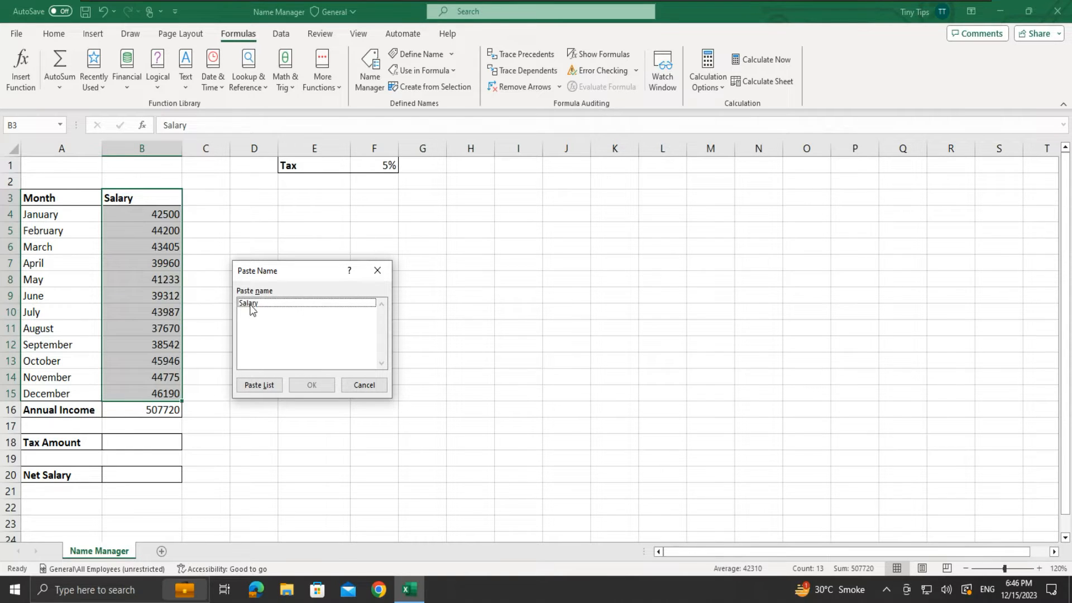
pyautogui.click(360, 385)
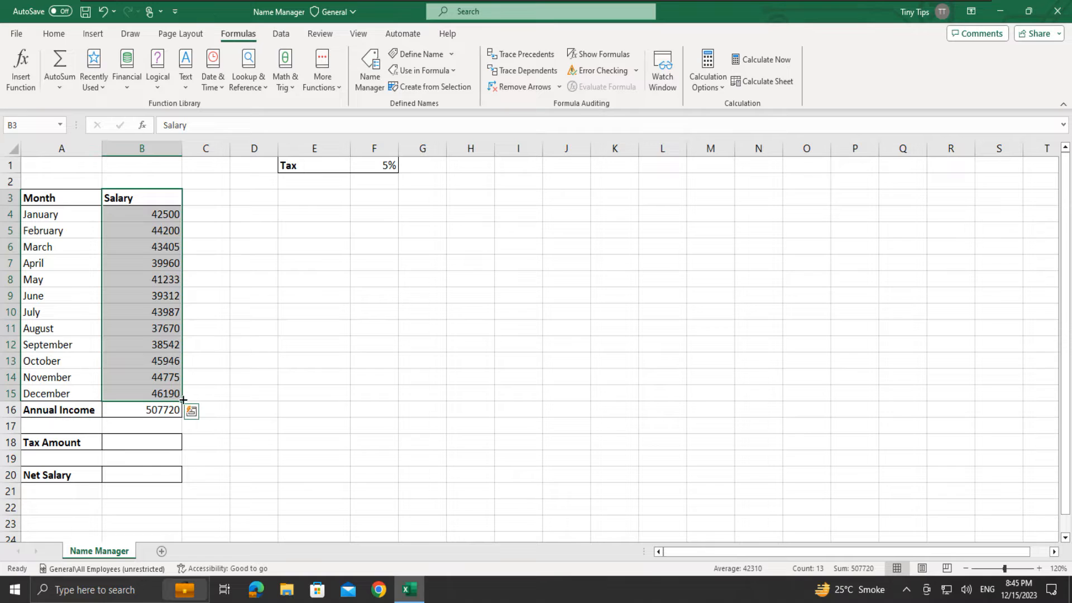
# - Define the workbook name Annual_Income for cell B16, and check the list of defined names
pyautogui.click(162, 408)
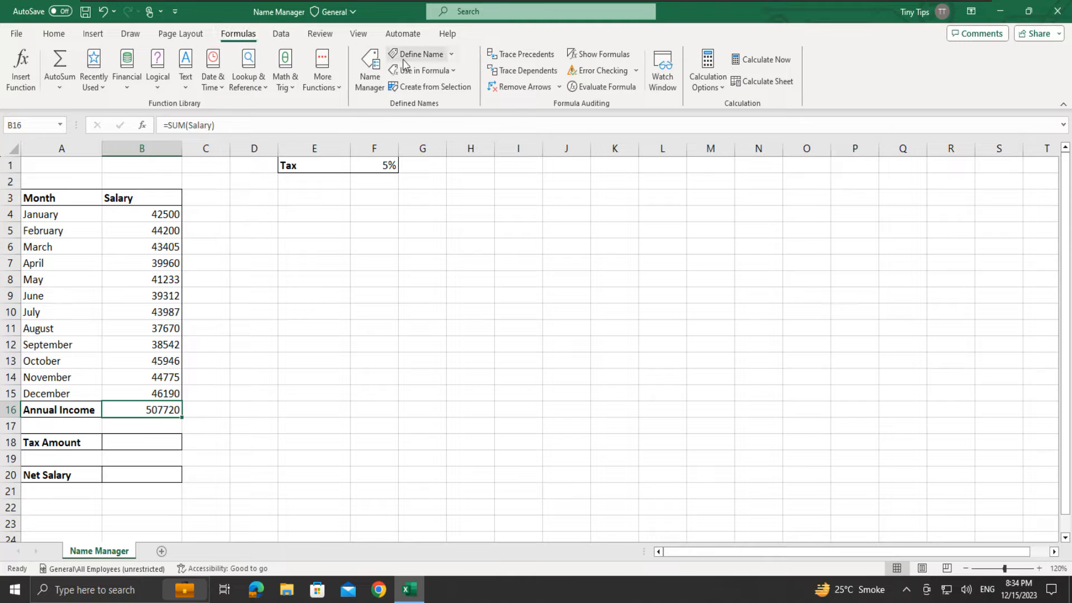
pyautogui.click(420, 55)
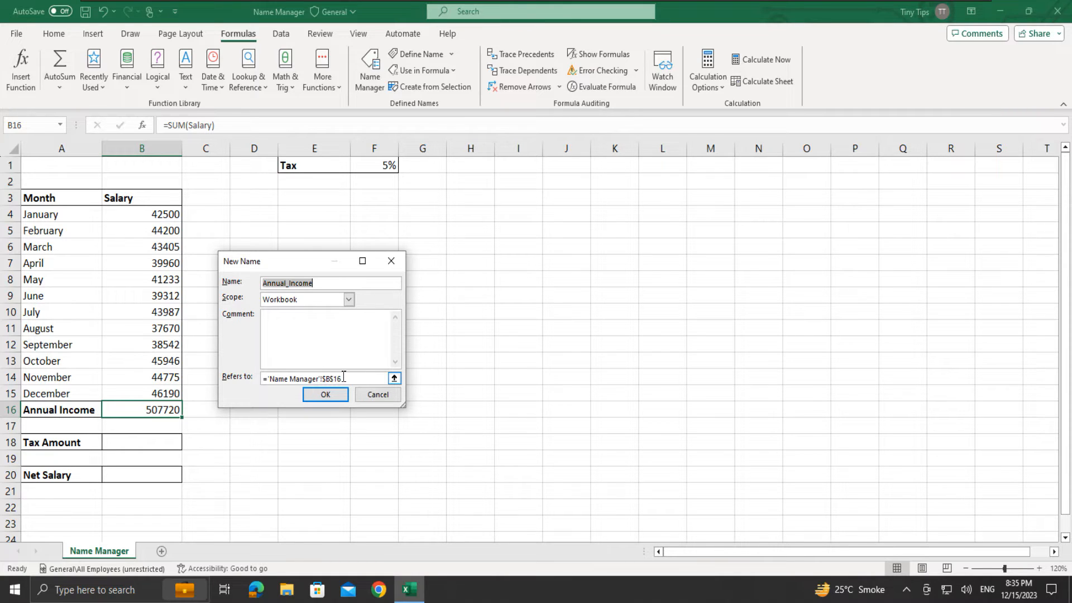
pyautogui.click(332, 394)
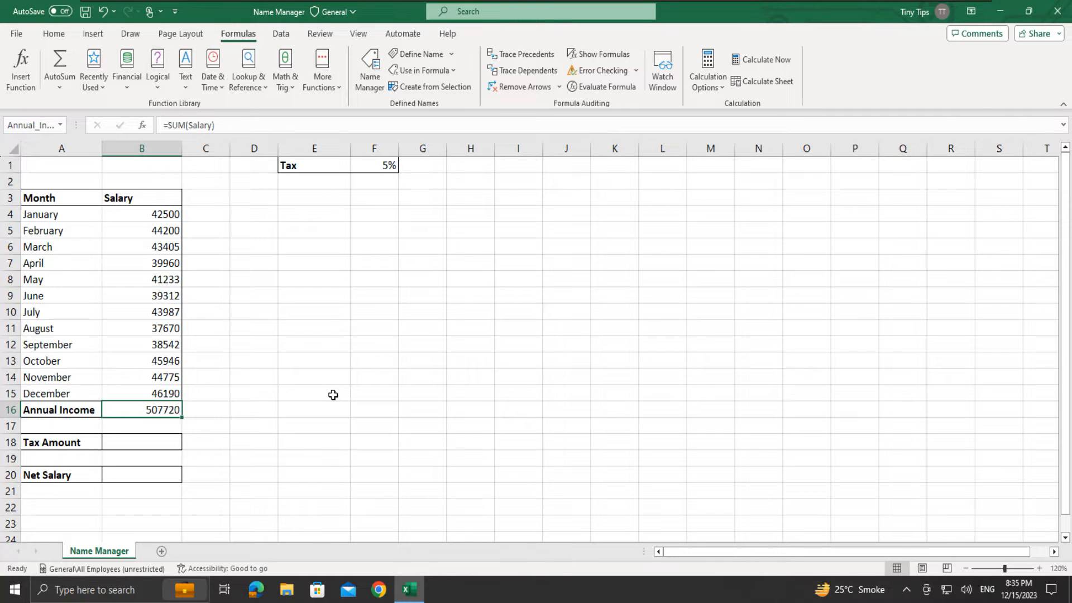
pyautogui.press('F3')
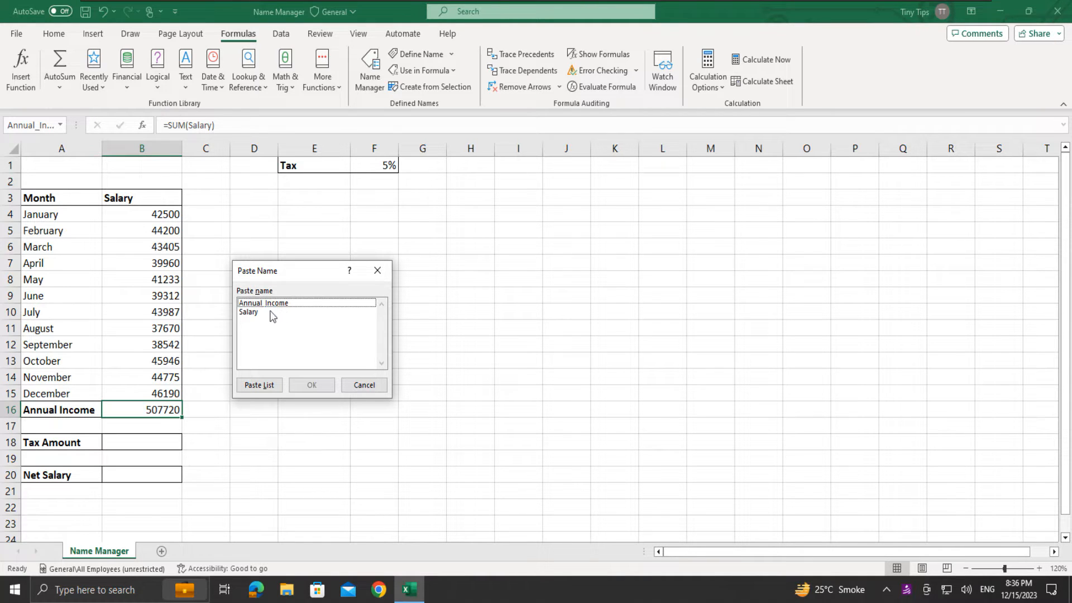
pyautogui.click(363, 385)
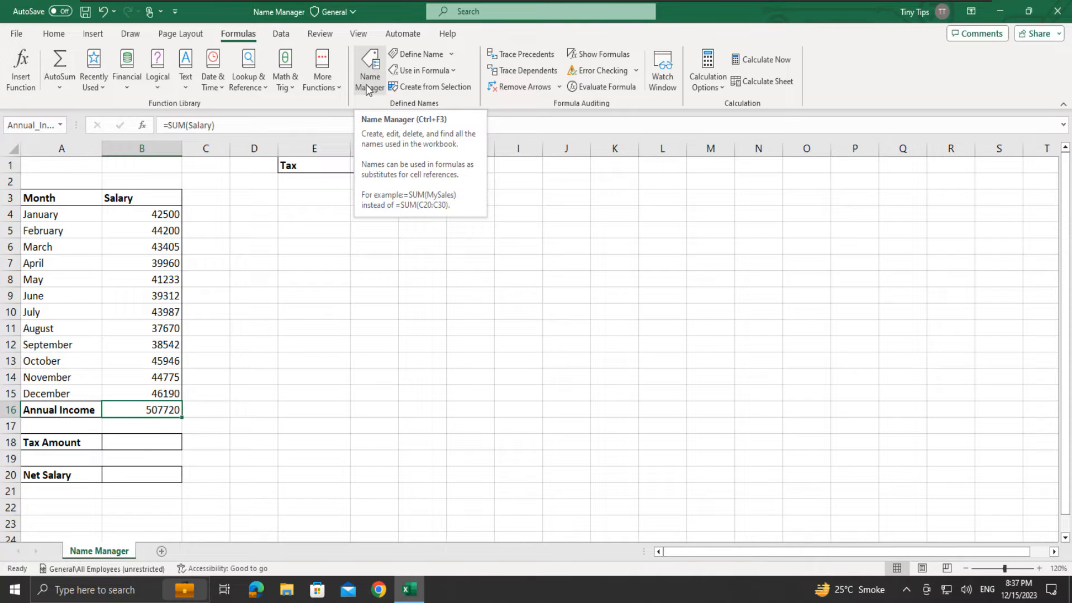
# - Review the defined names in the Name Manager and view its blank new-name form without creating a name
pyautogui.hotkey('ctrl', 'F3')
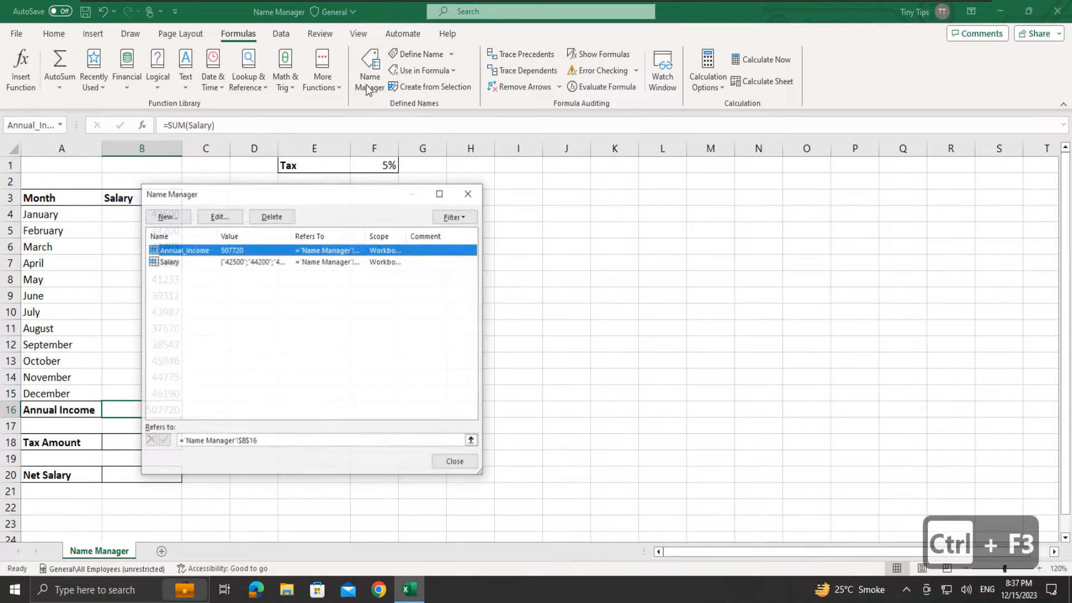
pyautogui.click(168, 217)
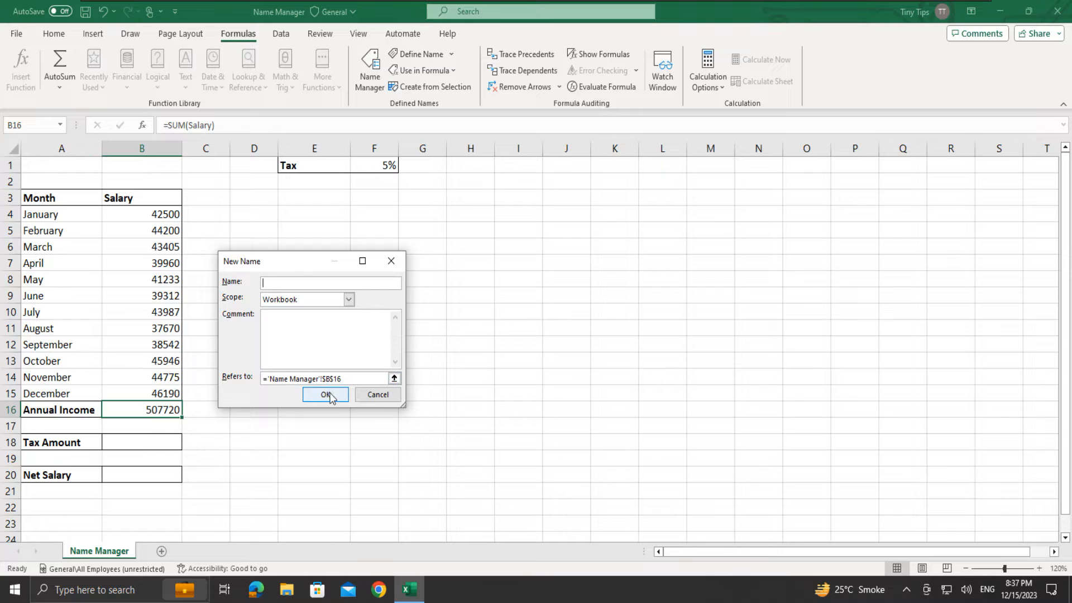
pyautogui.click(391, 261)
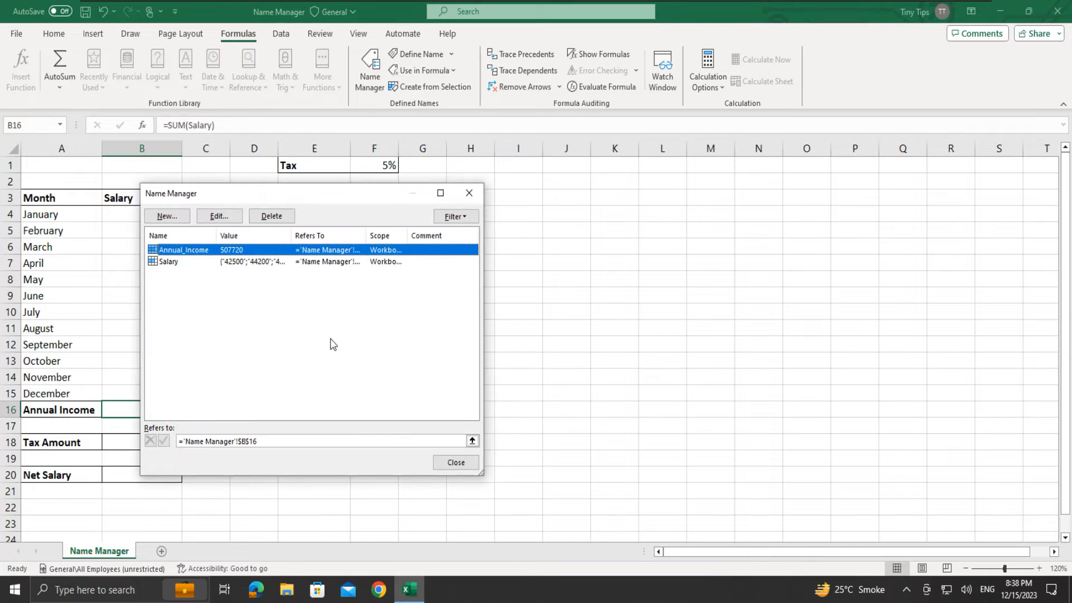
pyautogui.click(461, 202)
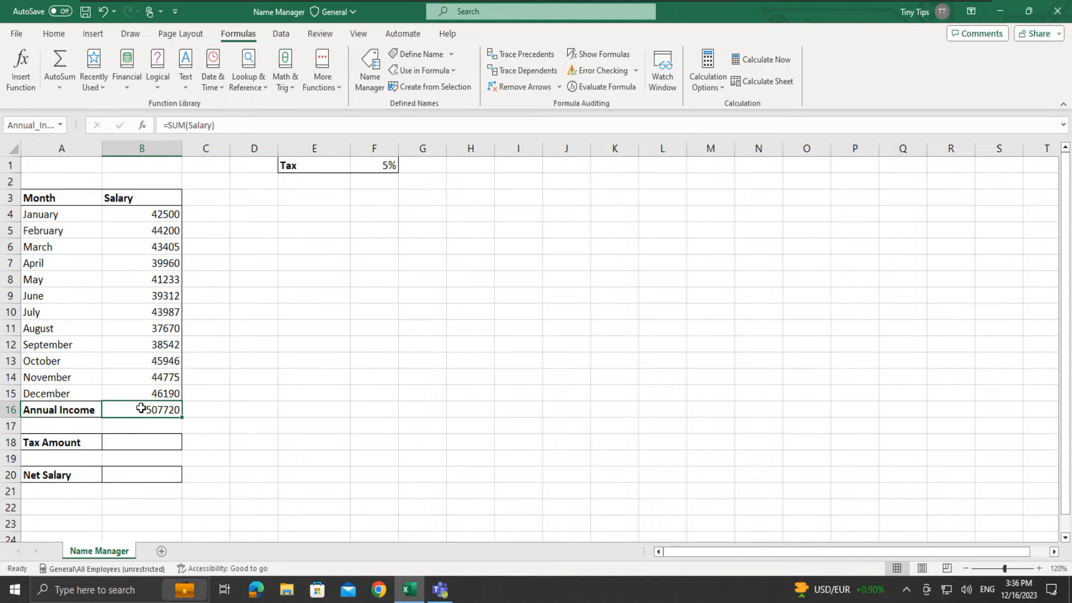
# - Calculate the tax amount in C18 with the formula =Annual_Income*F1
pyautogui.moveTo(171, 214); pyautogui.dragTo(173, 395)
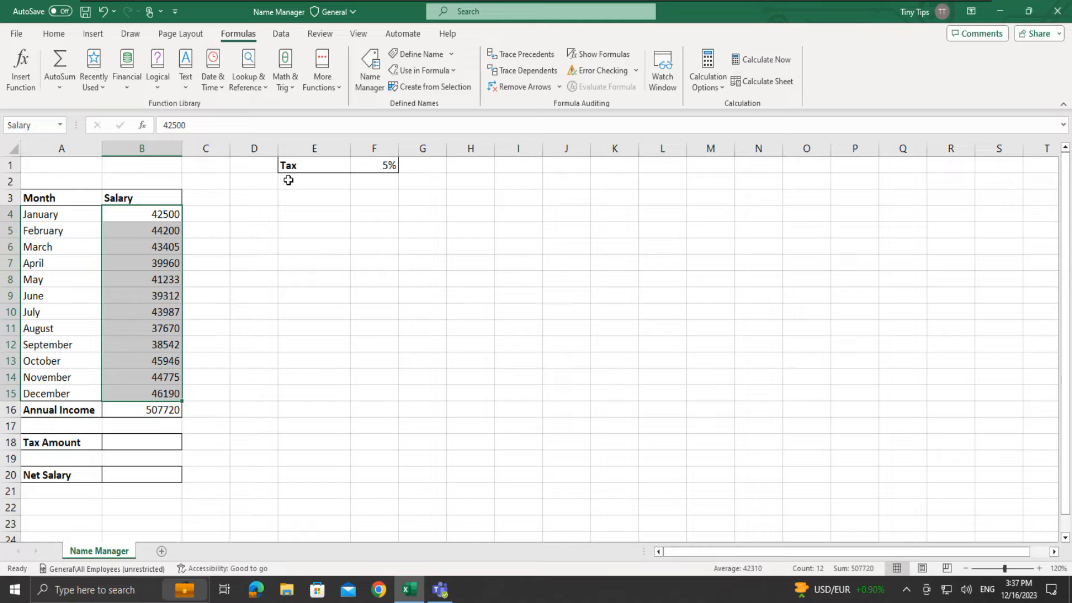
pyautogui.click(384, 168)
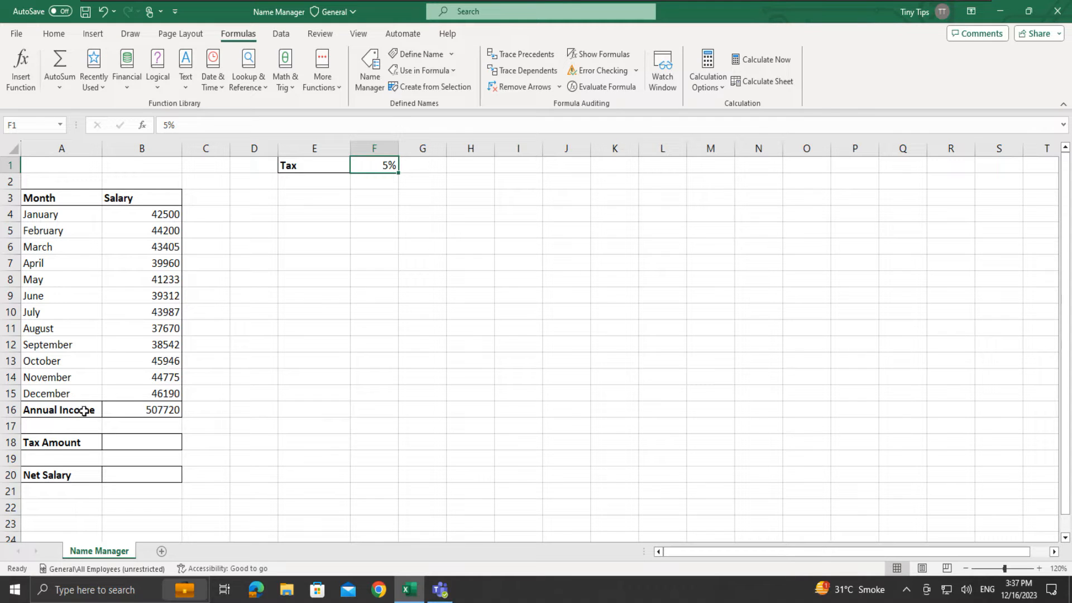
pyautogui.click(147, 413)
pyautogui.click(363, 171)
pyautogui.doubleClick(202, 442)
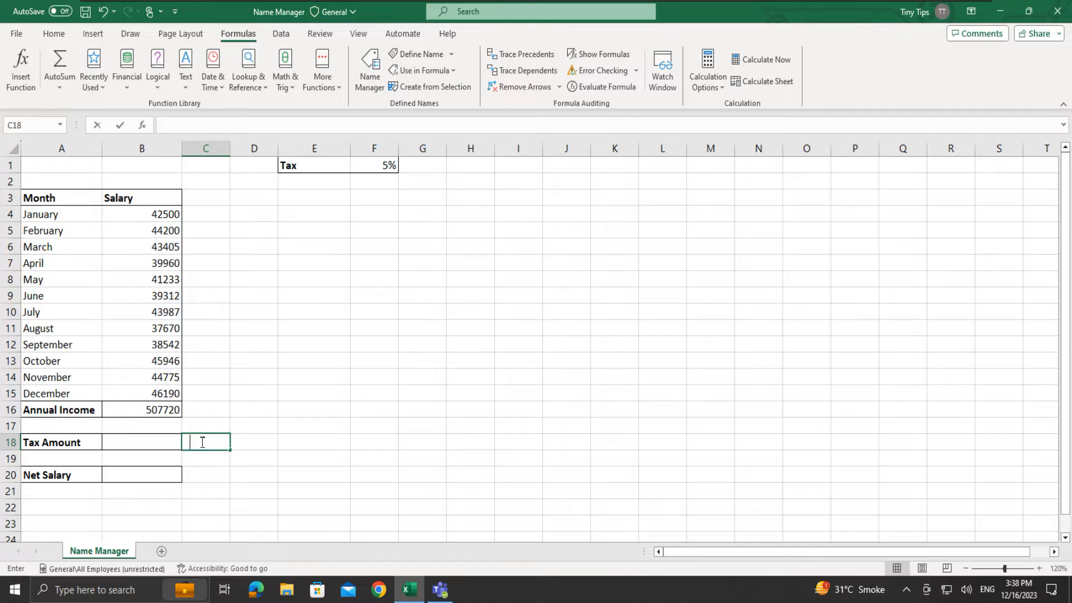
pyautogui.write('=a')
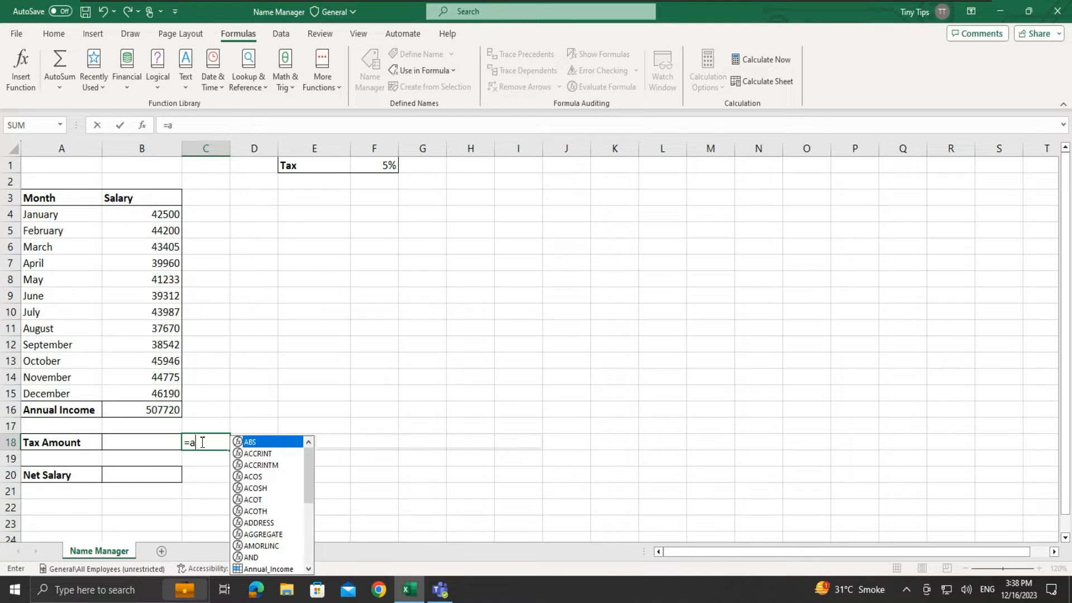
pyautogui.write('nn')
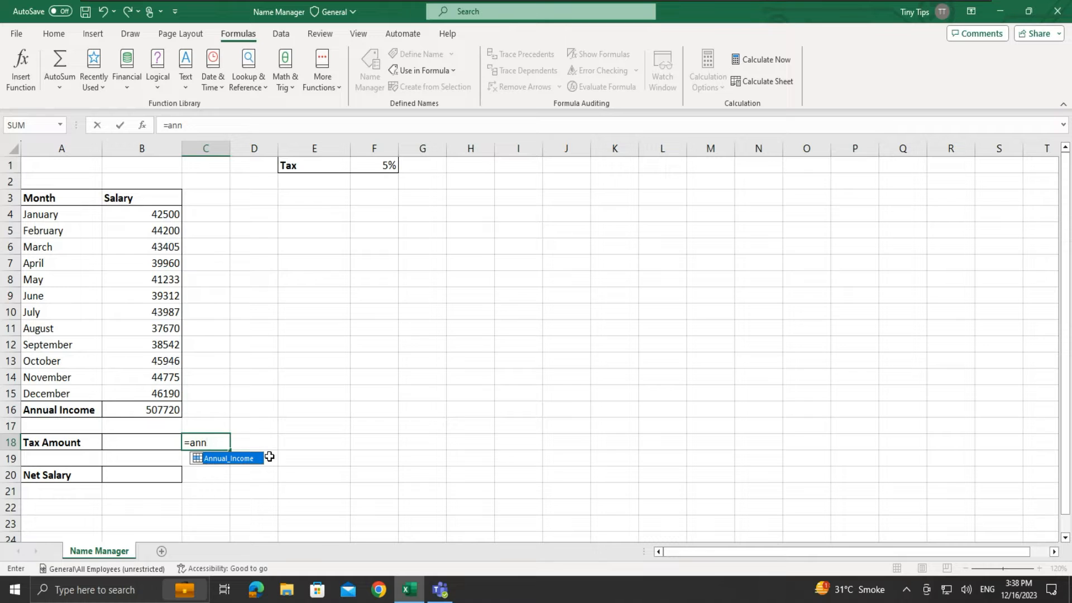
pyautogui.doubleClick(233, 462)
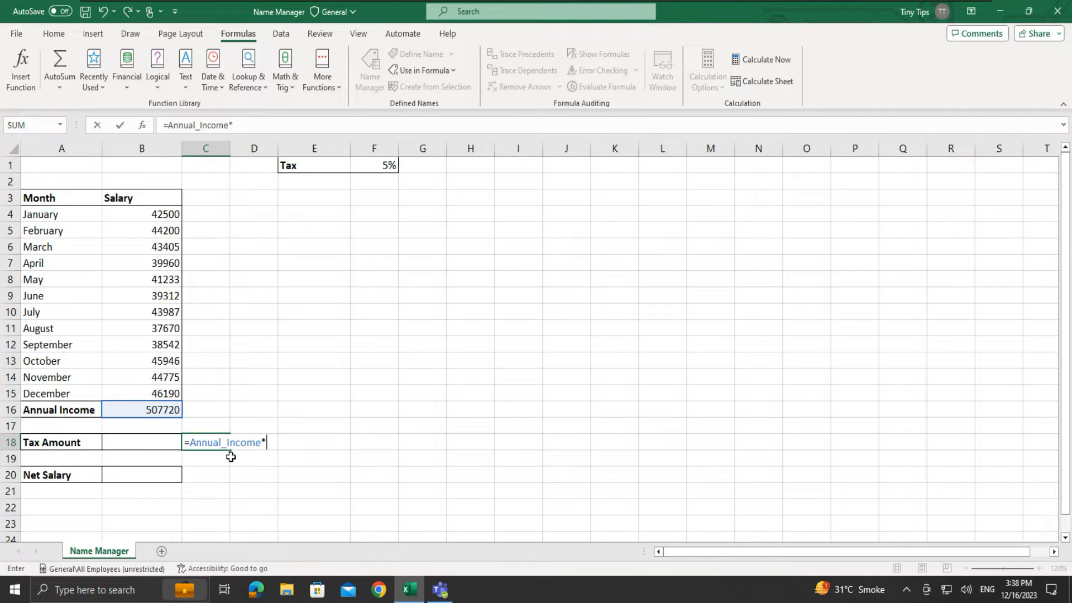
pyautogui.click(386, 166)
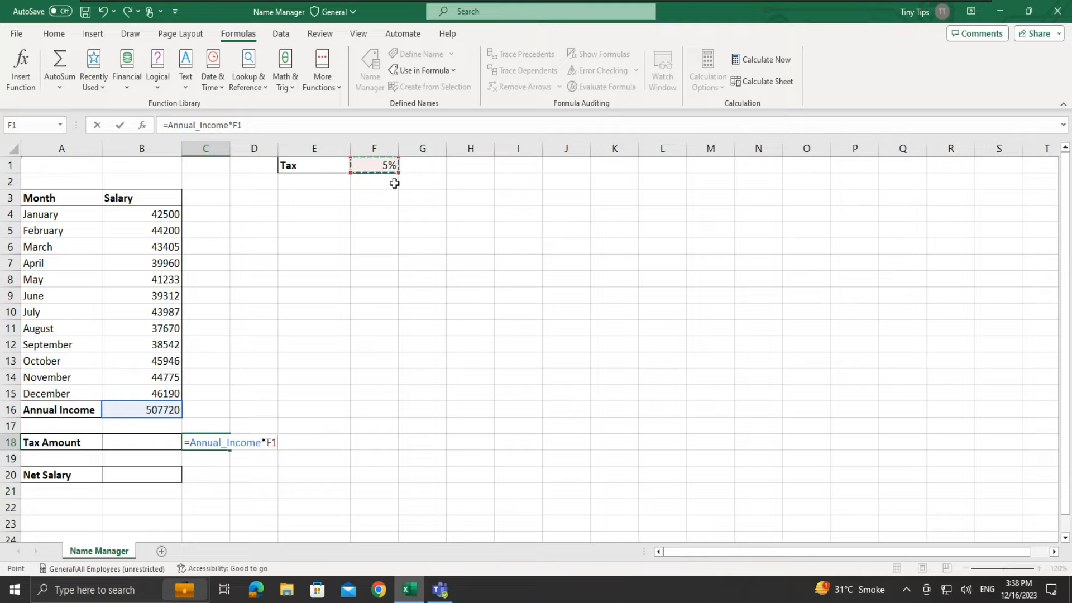
pyautogui.press('Return')
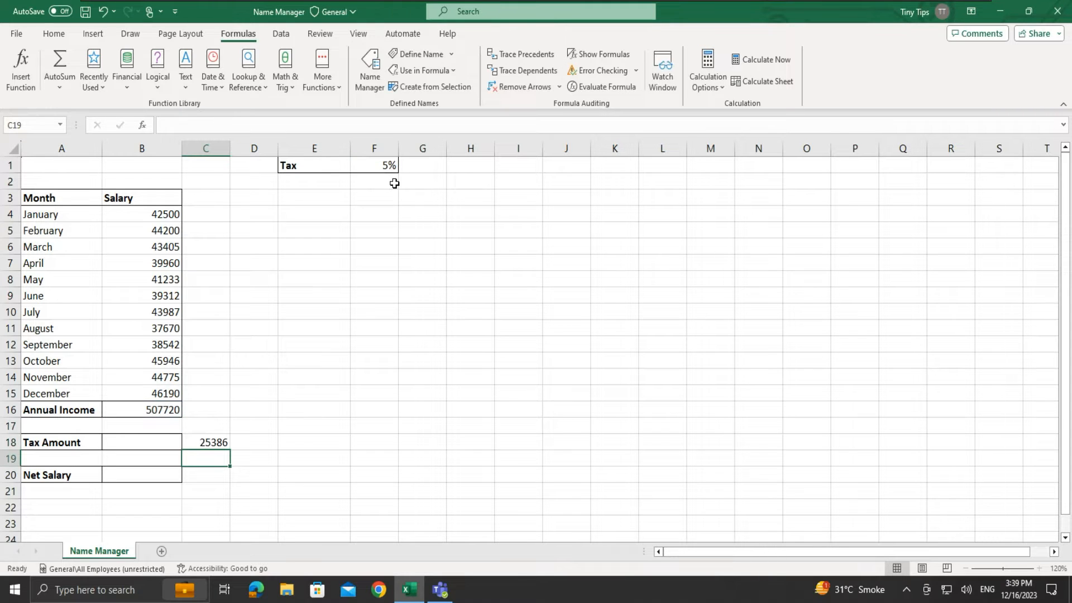
# - Examine the tax formula in C18 and view the Name Manager's new-name form for that cell without creating a name
pyautogui.click(220, 439)
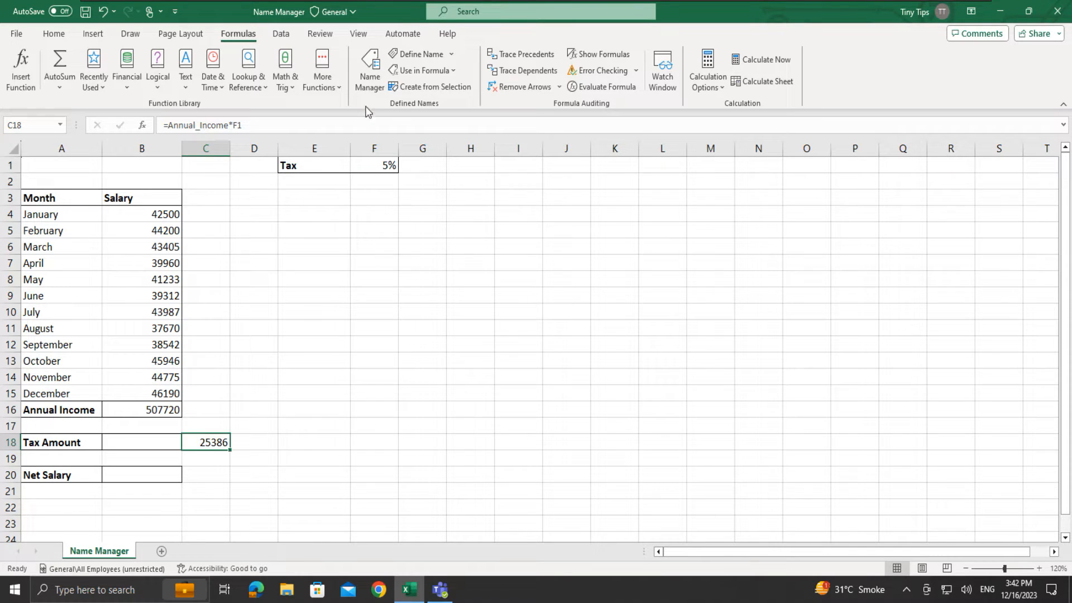
pyautogui.click(370, 83)
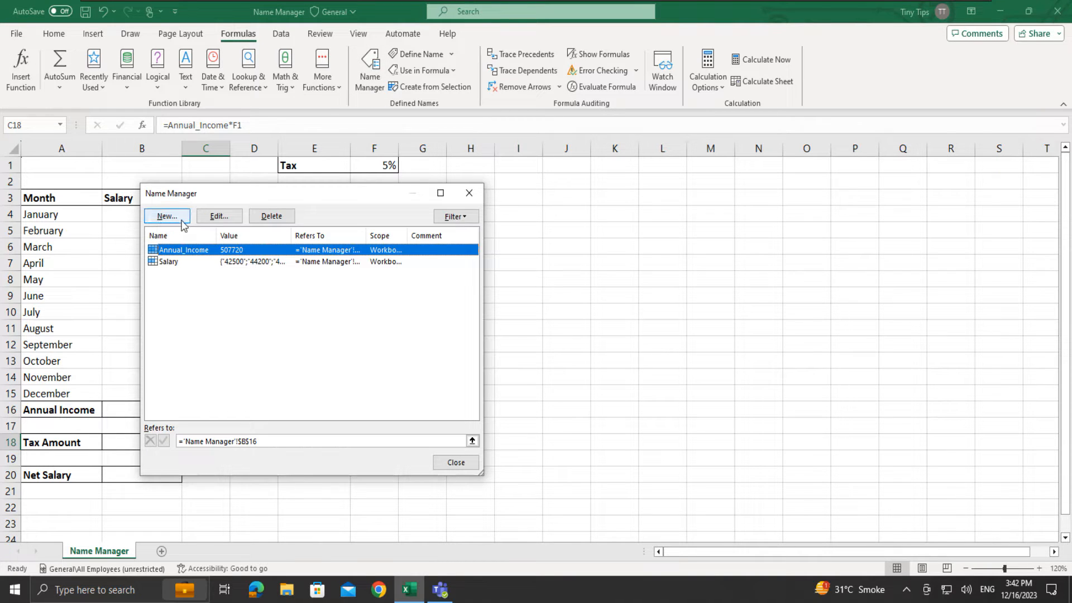
pyautogui.click(177, 218)
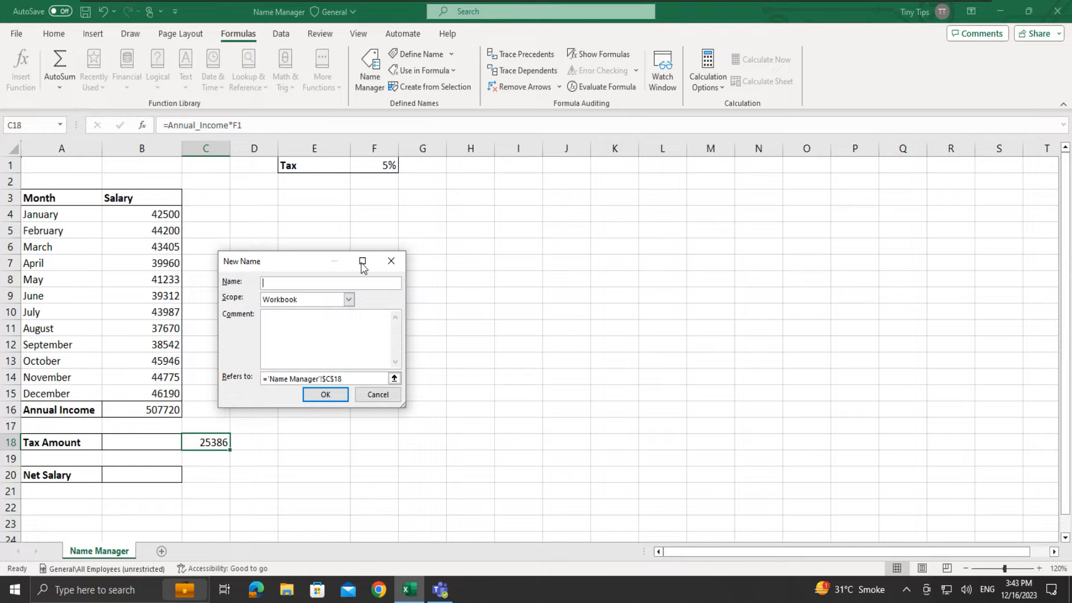
pyautogui.click(391, 261)
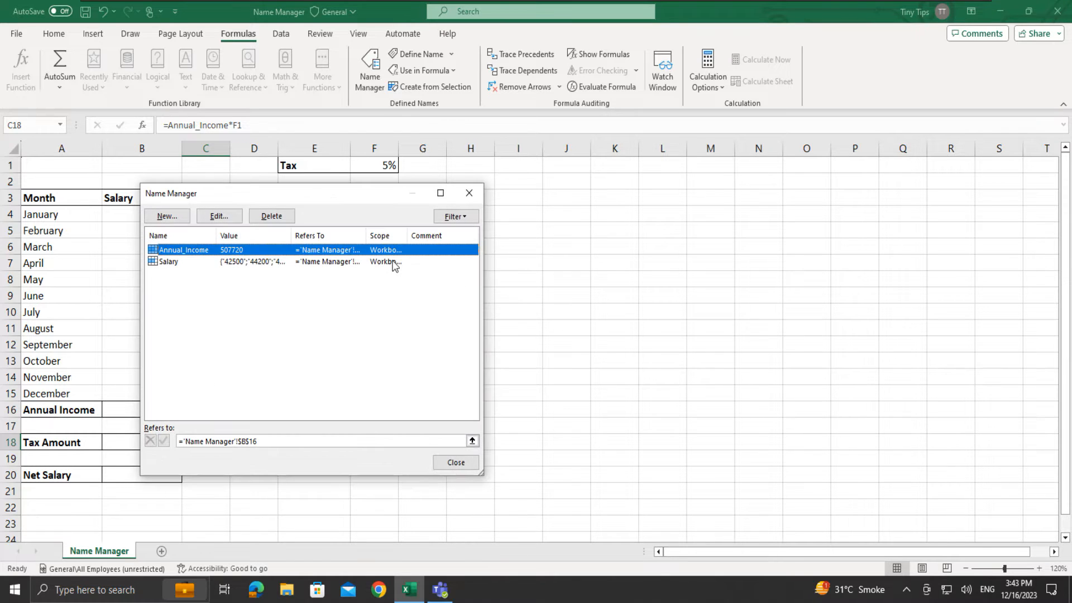
pyautogui.click(469, 192)
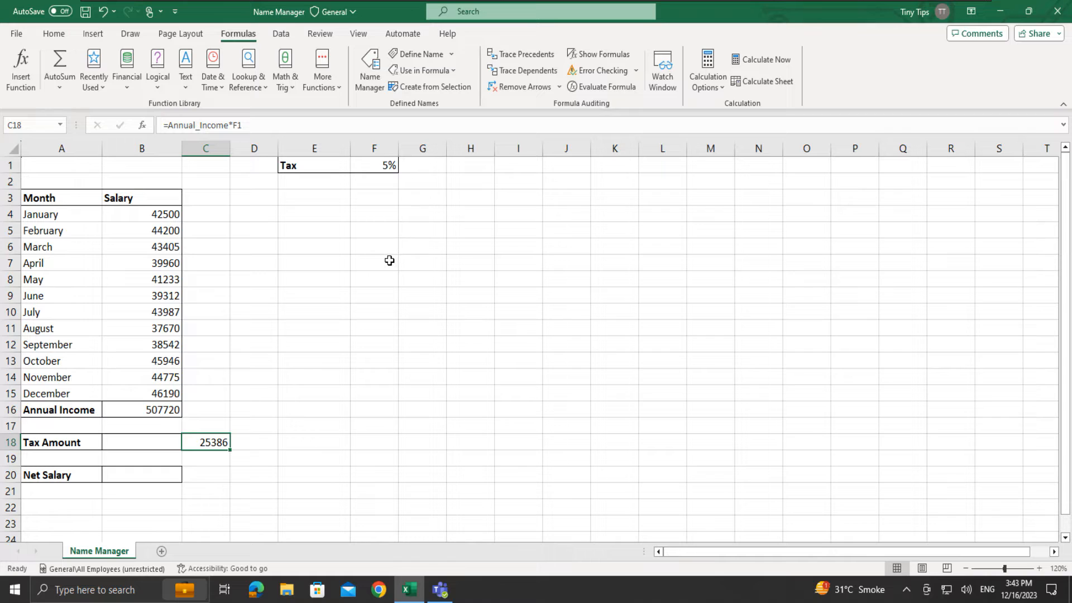
# - Define a workbook-scoped name taxrate that refers to the constant =5%
pyautogui.hotkey('ctrl', 'alt', 'F3')
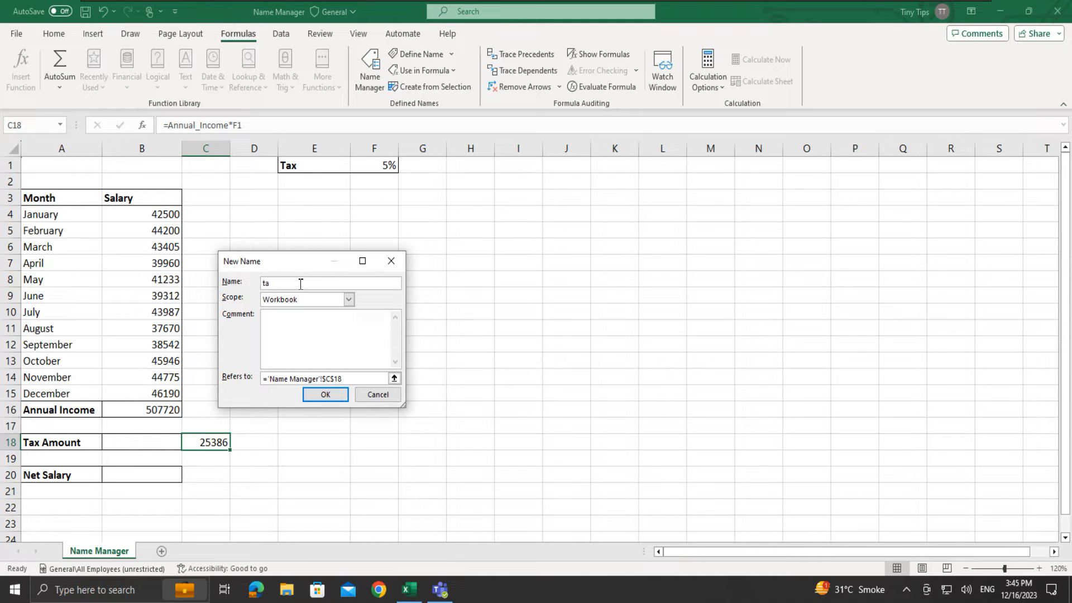
pyautogui.write('ate')
pyautogui.moveTo(347, 379); pyautogui.dragTo(249, 378)
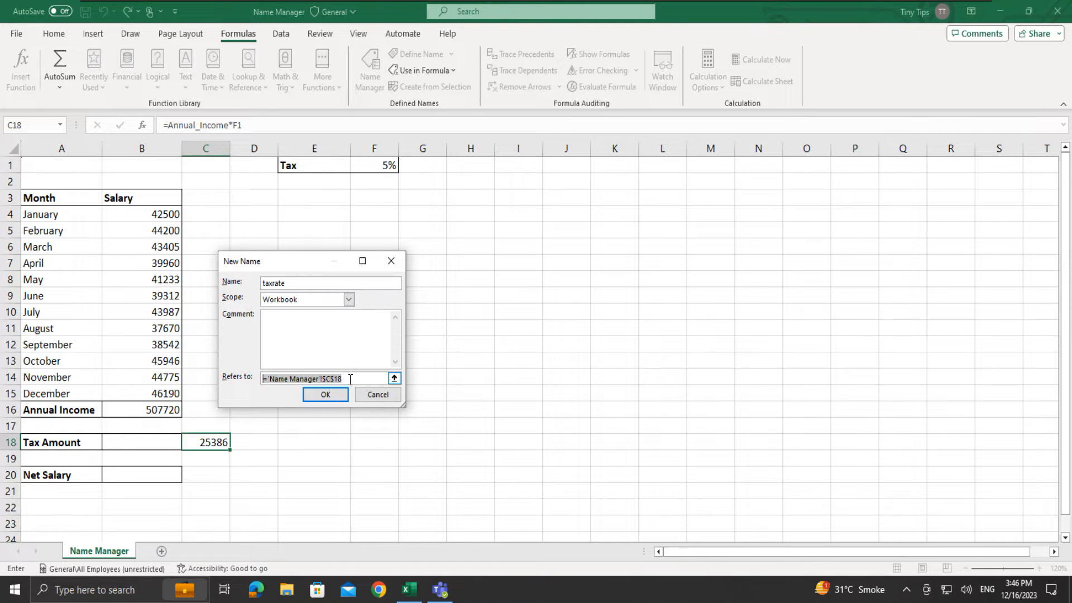
pyautogui.write('=5%')
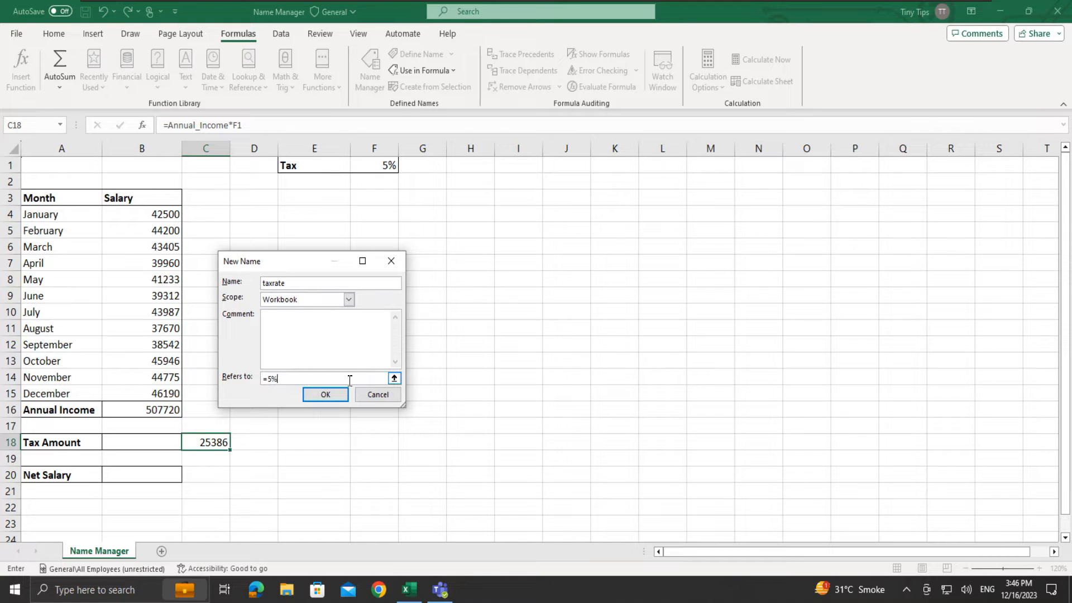
pyautogui.click(341, 397)
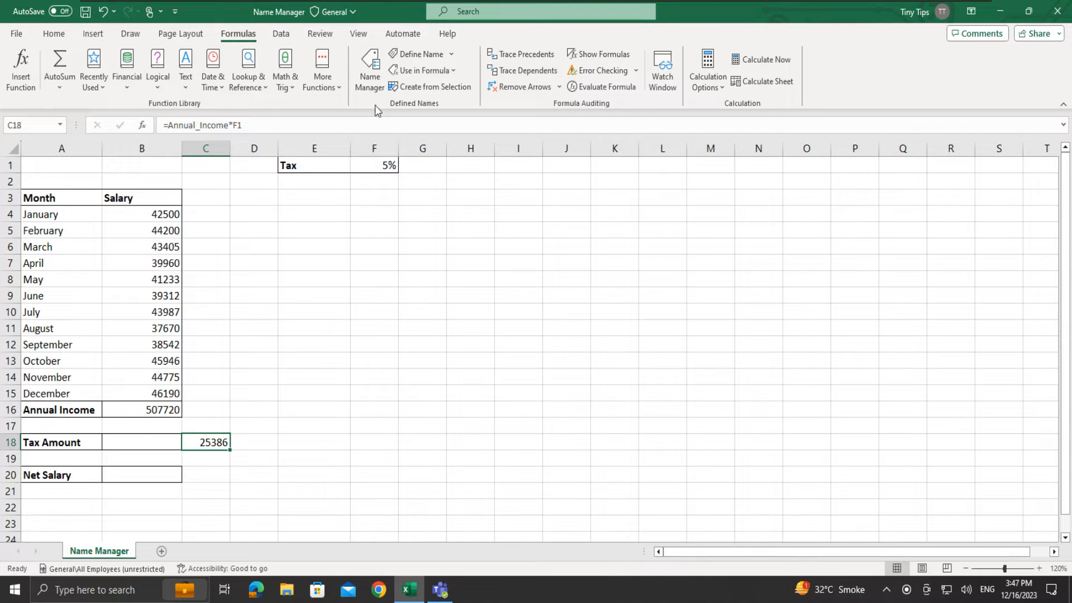
# - Change the constant of the defined name taxrate to =10% directly in the Name Manager
pyautogui.click(372, 79)
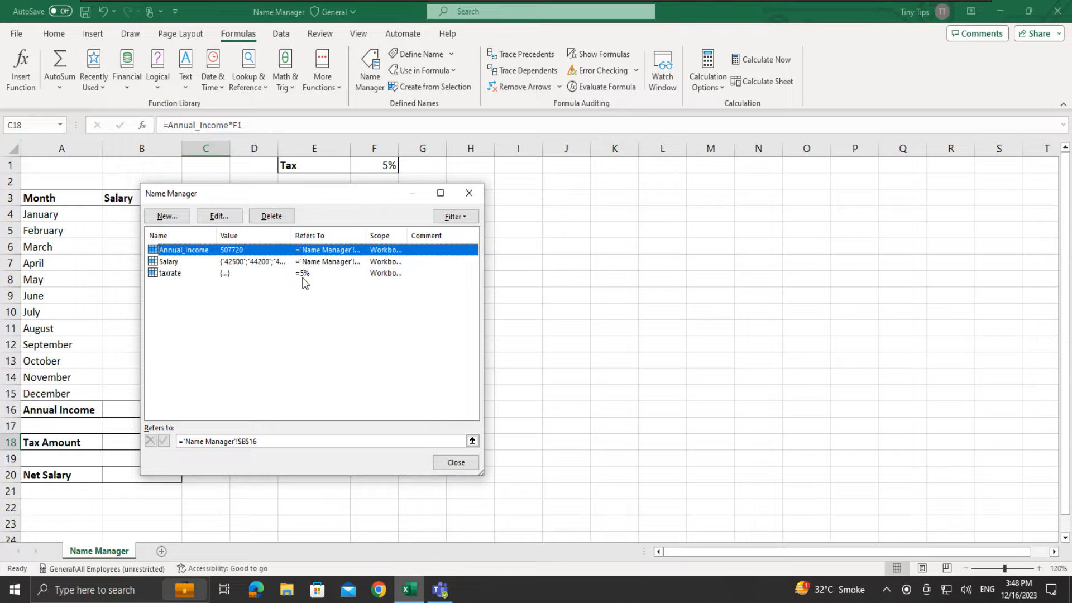
pyautogui.click(185, 276)
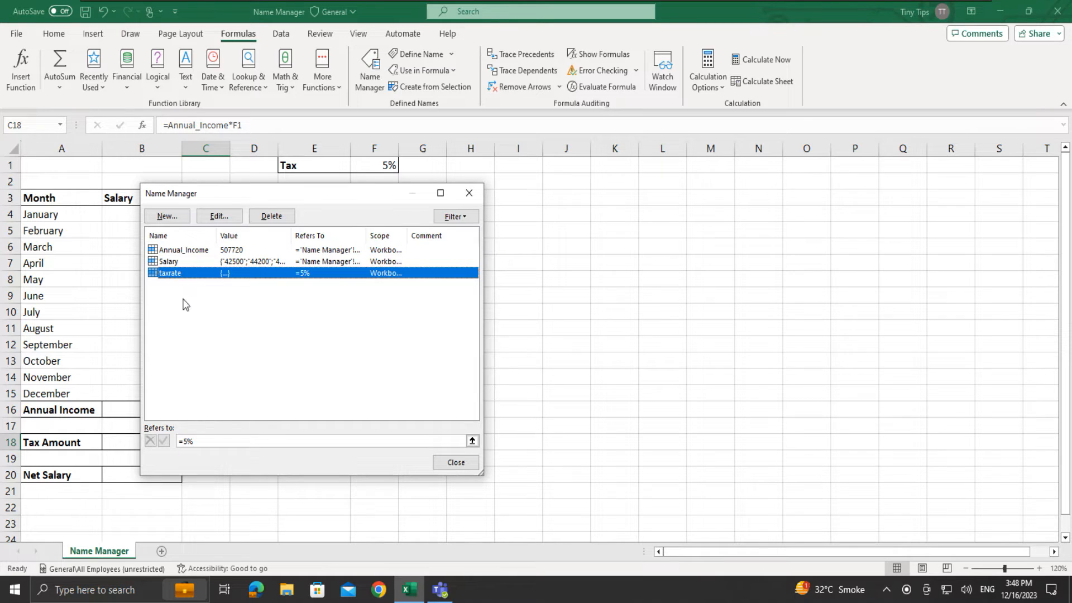
pyautogui.click(189, 441)
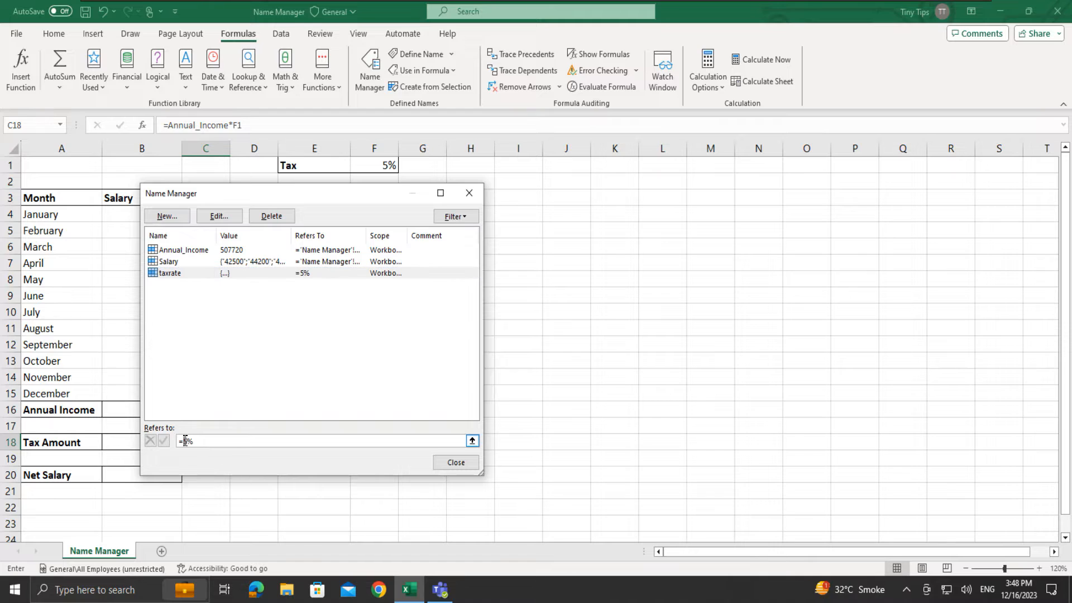
pyautogui.press('Delete')
pyautogui.write('10')
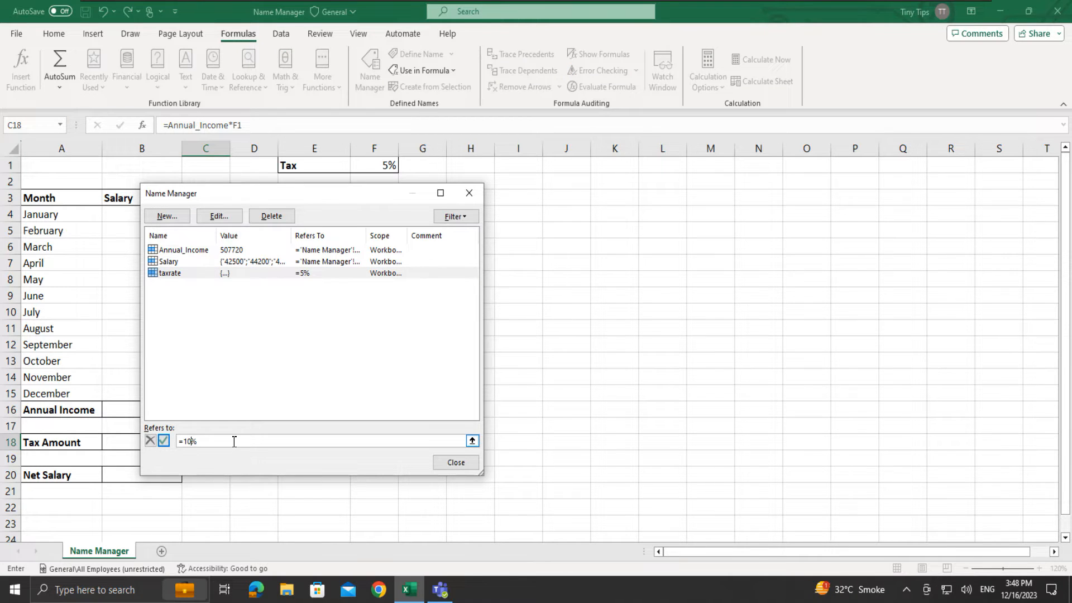
pyautogui.click(163, 442)
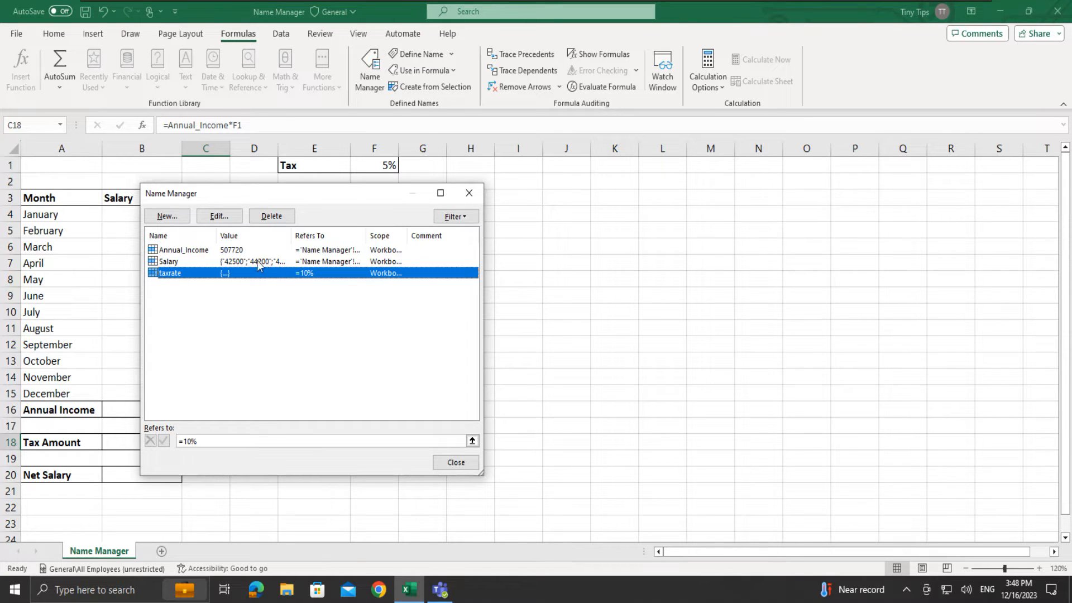
# - Edit the defined name taxrate so it refers to =5% and close the Name Manager
pyautogui.click(227, 219)
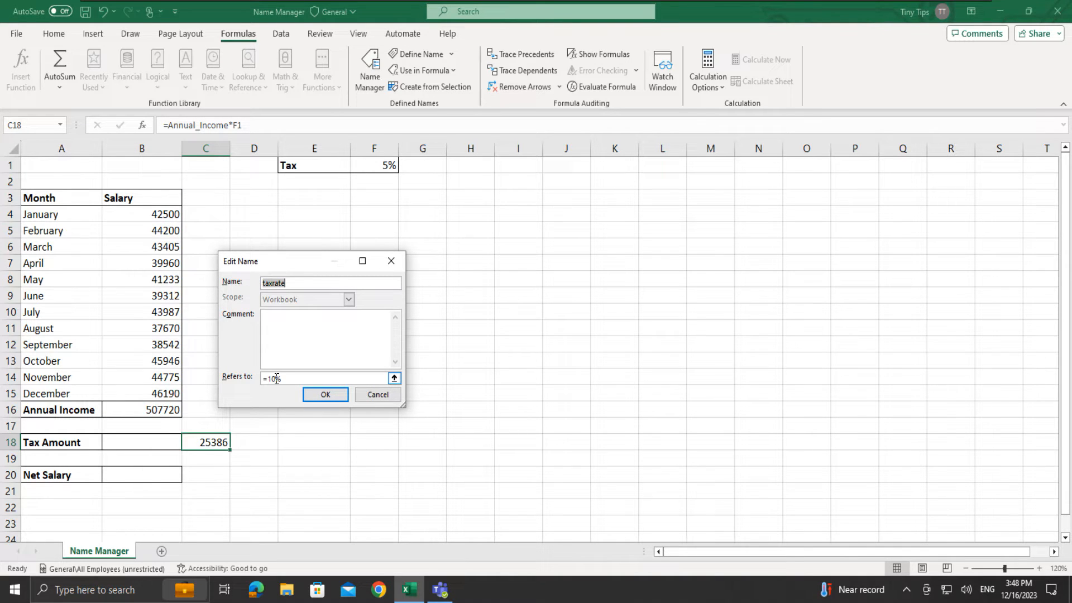
pyautogui.moveTo(276, 379); pyautogui.dragTo(269, 379)
pyautogui.write('5')
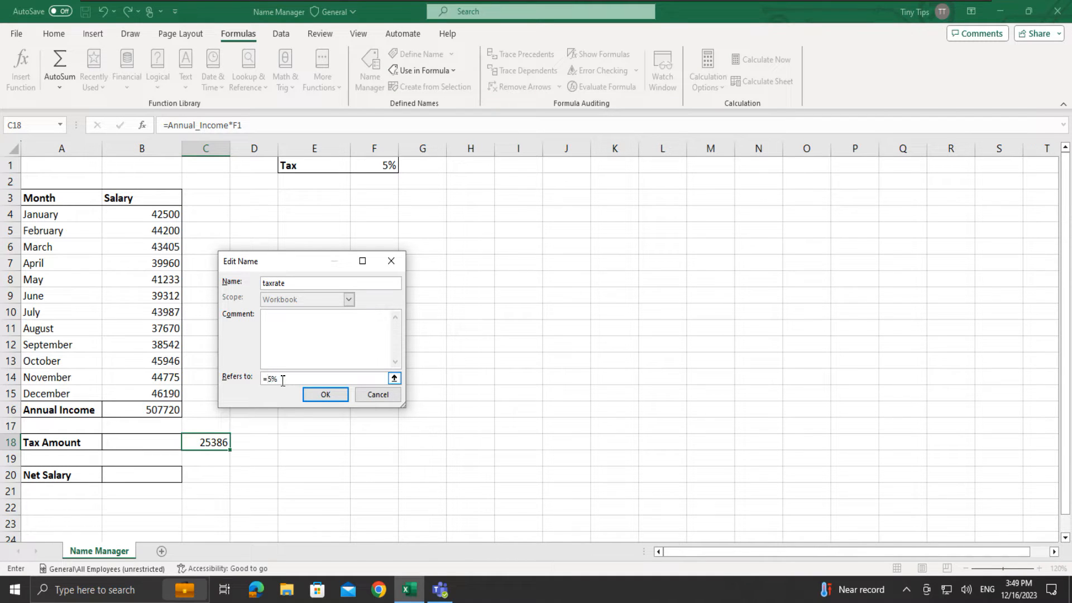
pyautogui.click(320, 396)
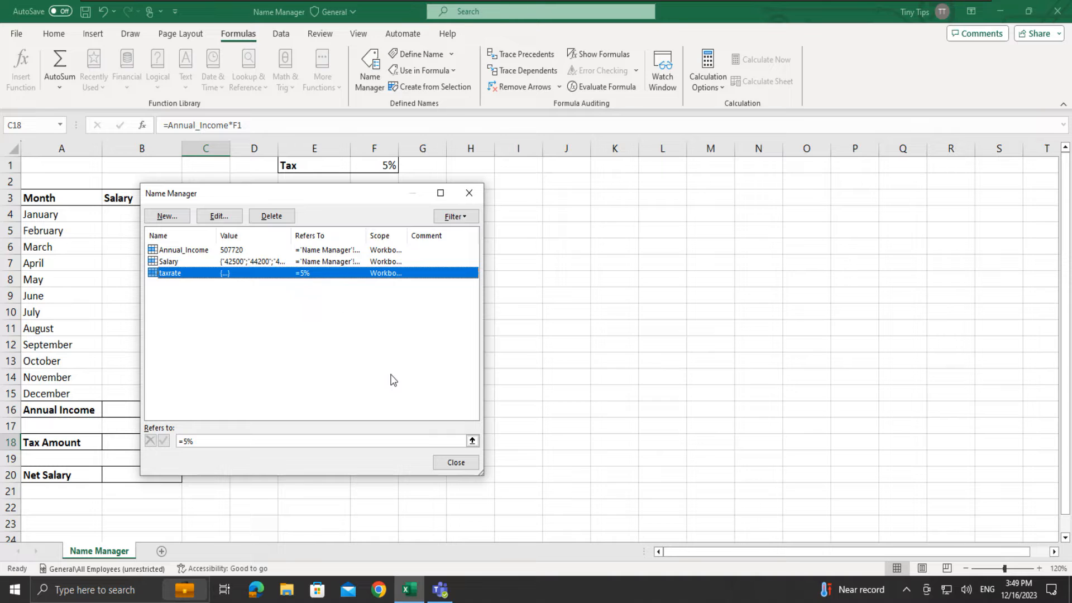
pyautogui.click(456, 464)
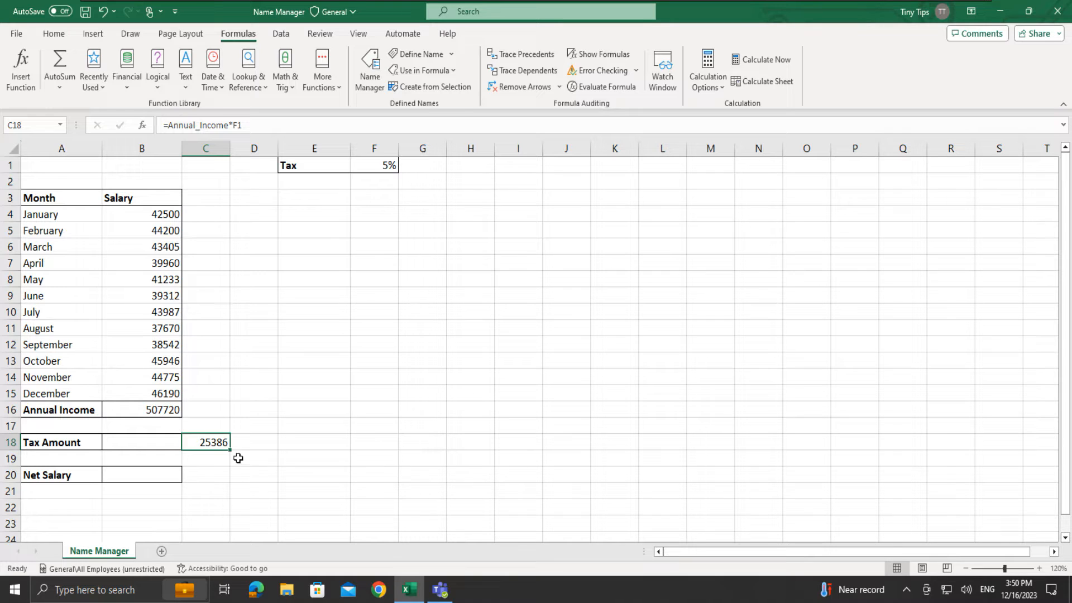
# - Calculate the tax amount in B18 with the formula =Annual_Income*taxrate and clear the duplicate calculation in C18
pyautogui.click(171, 446)
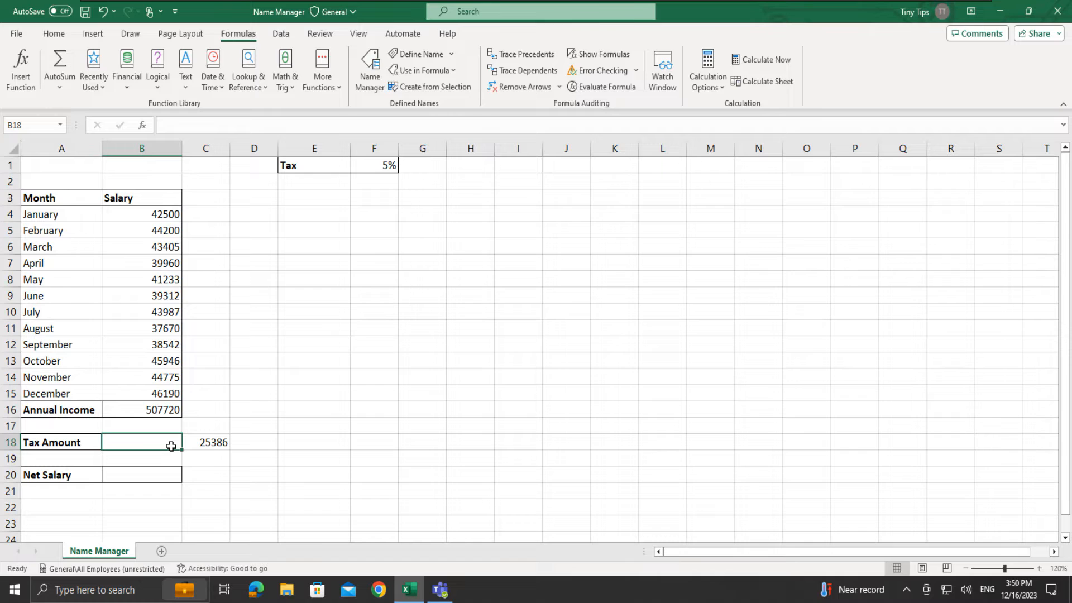
pyautogui.write('=annual')
pyautogui.press('Tab')
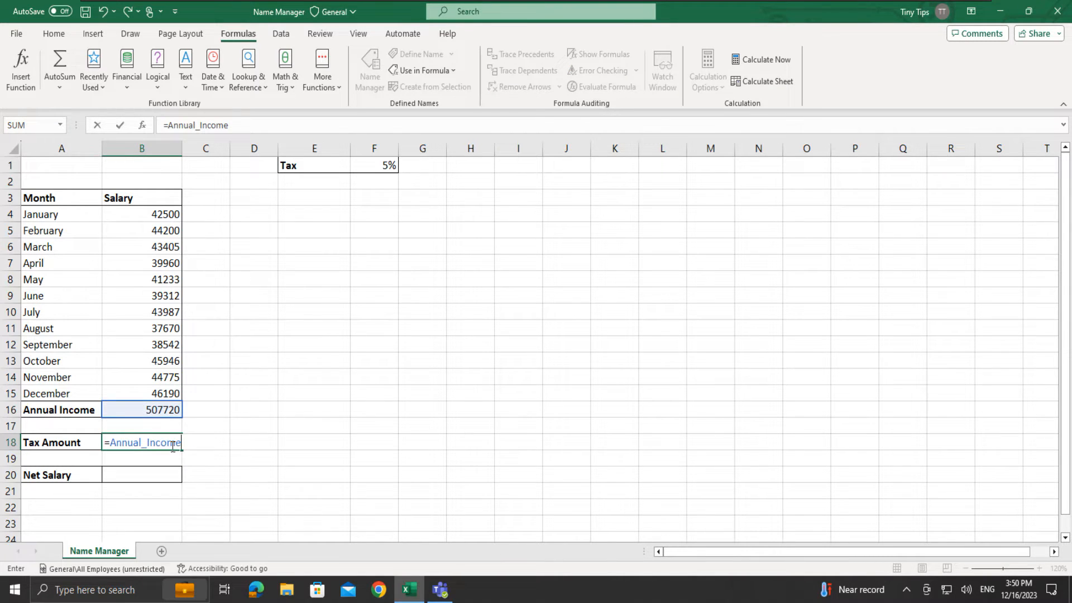
pyautogui.write('*taxrate')
pyautogui.press('Return')
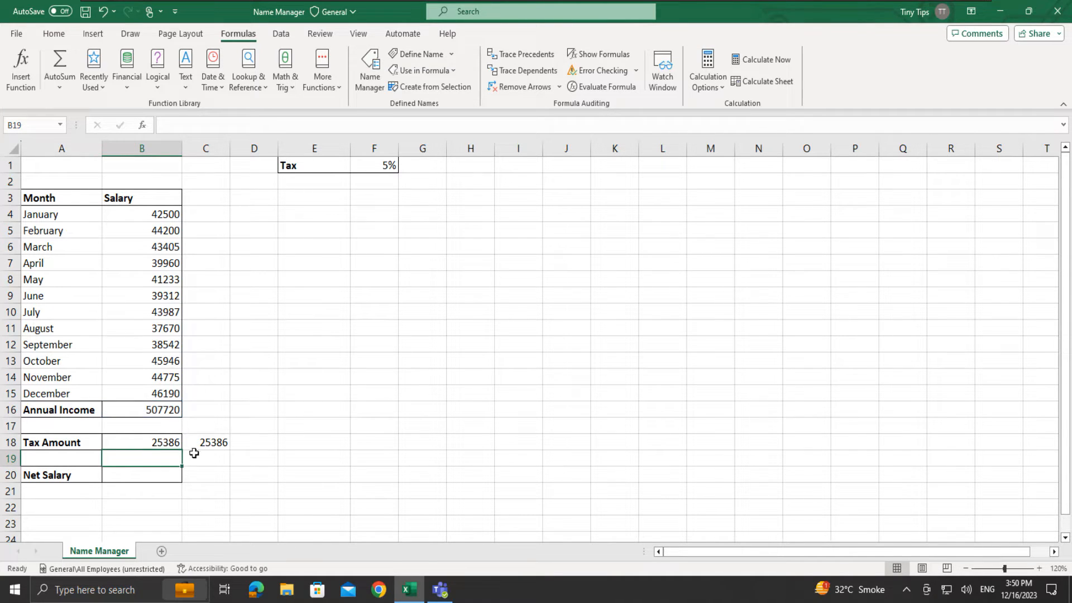
pyautogui.click(138, 443)
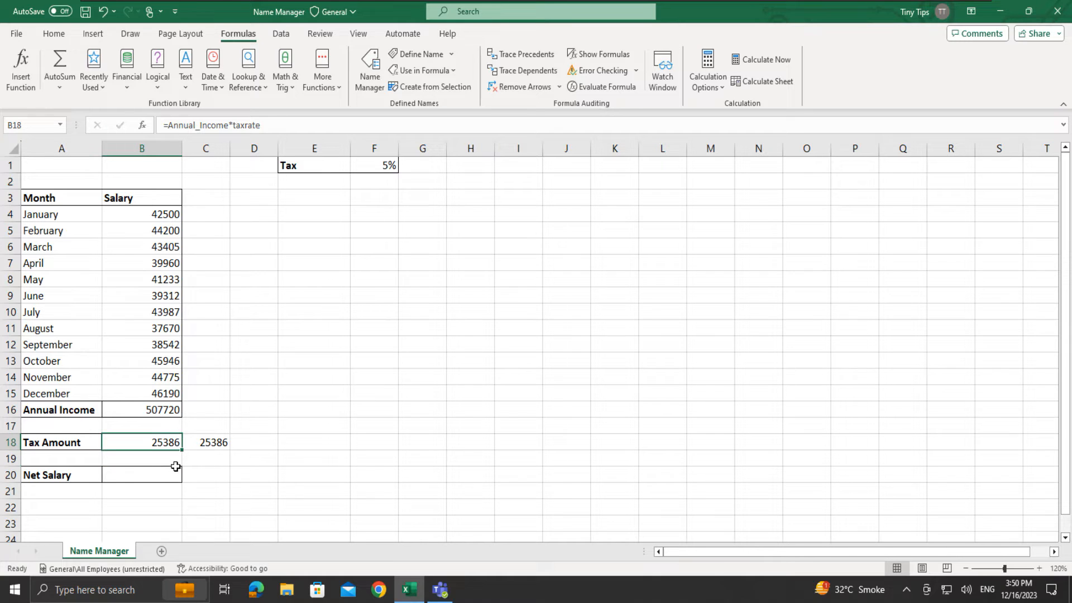
pyautogui.click(197, 444)
pyautogui.press('Delete')
# - Name the tax amount cell B18 Tax_Amount
pyautogui.click(171, 445)
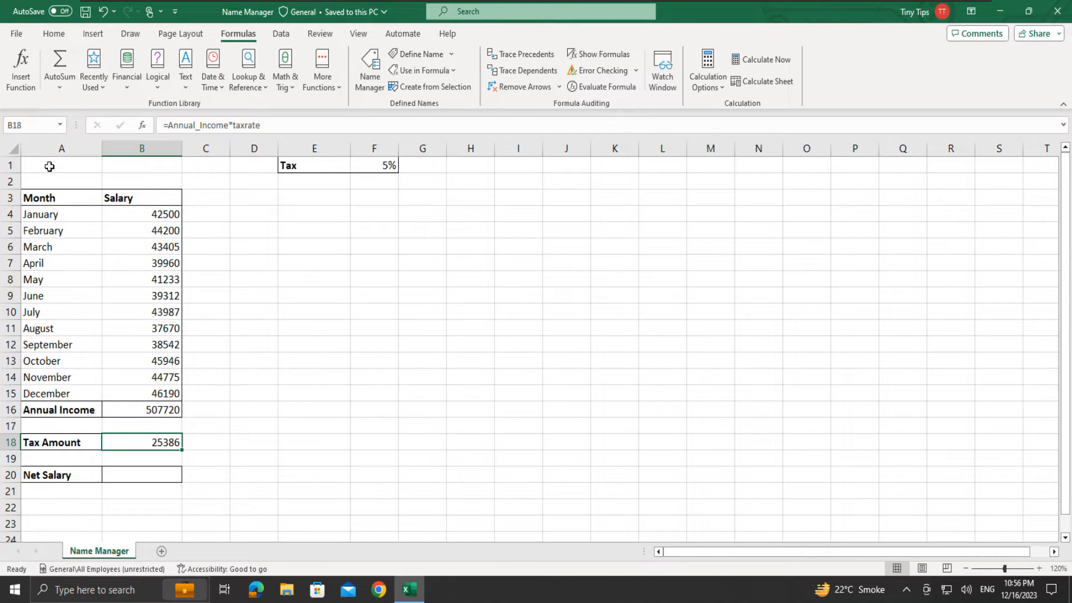
pyautogui.click(36, 126)
pyautogui.write('Ta')
pyautogui.write('x_Amount')
pyautogui.press('Return')
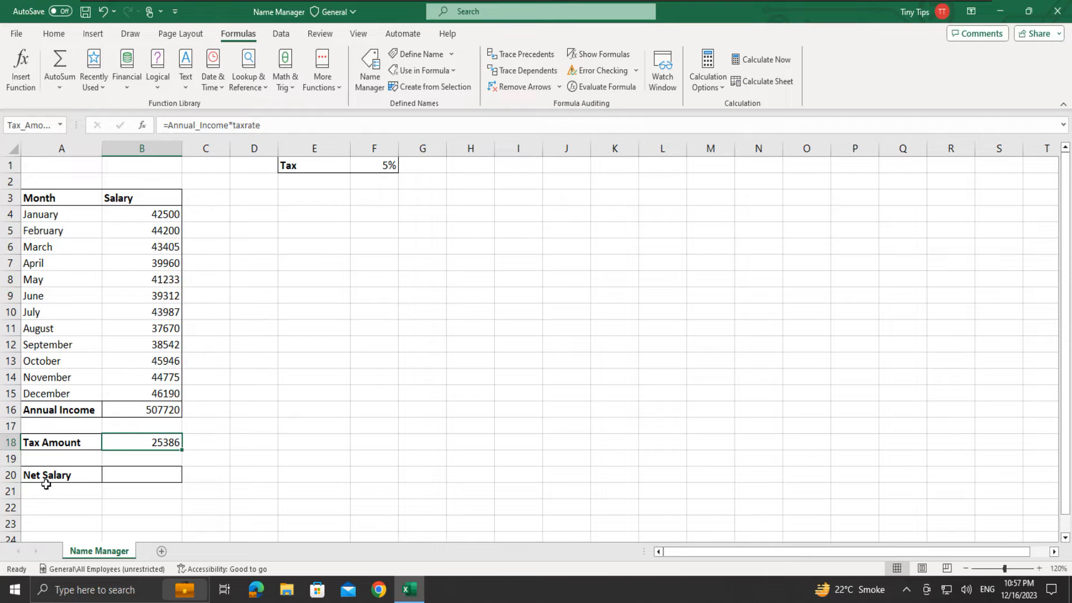
# - Begin a new workbook-scoped name Net_Salary from cell B20 and replace its cell reference with an equals sign
pyautogui.click(117, 478)
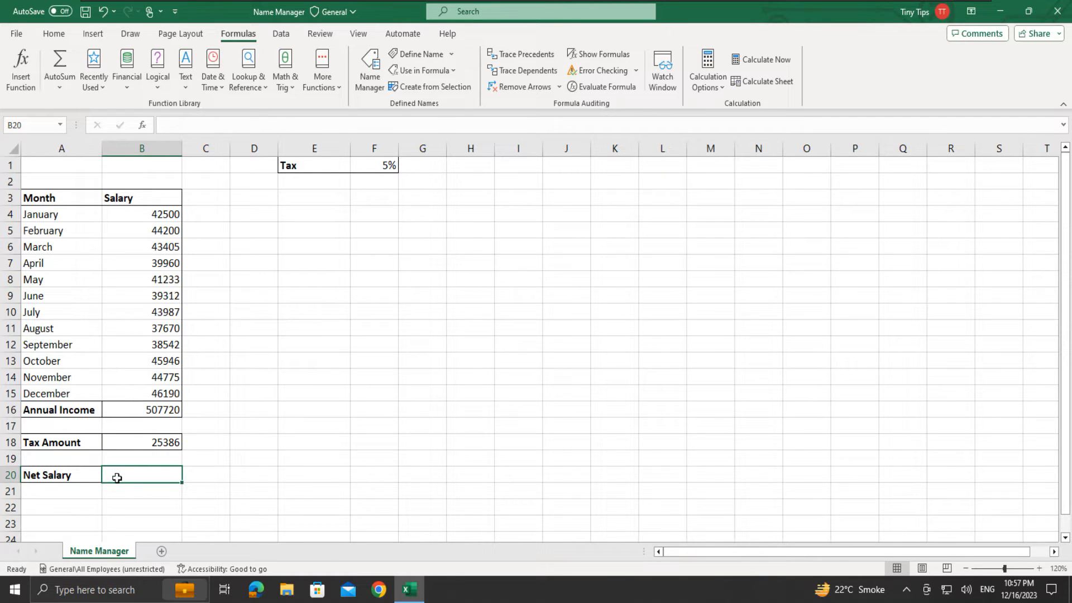
pyautogui.hotkey('ctrl', 'alt', 'F3')
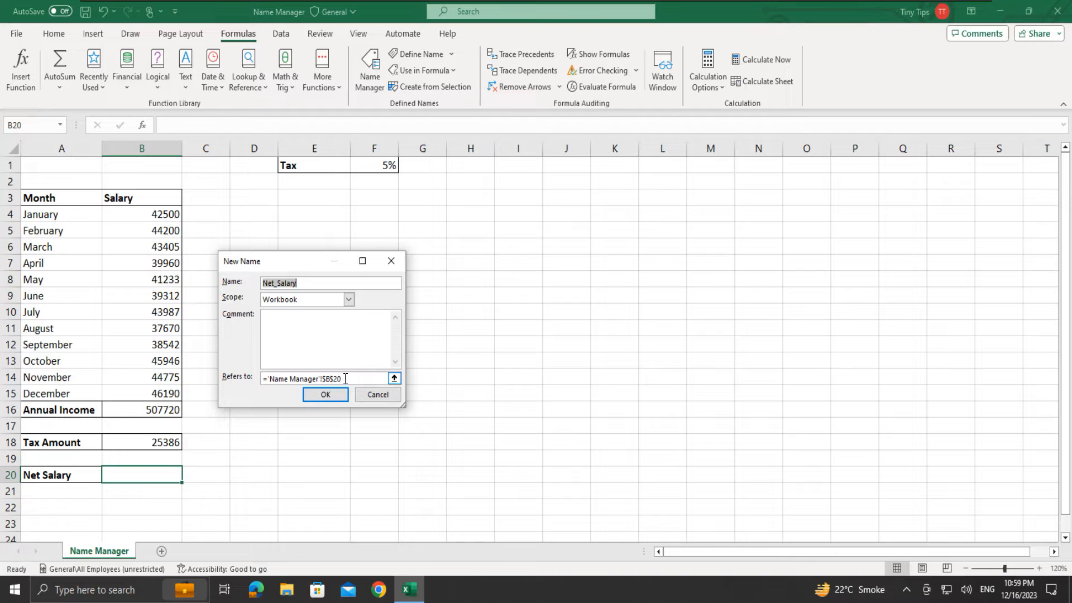
pyautogui.moveTo(345, 379); pyautogui.dragTo(264, 381)
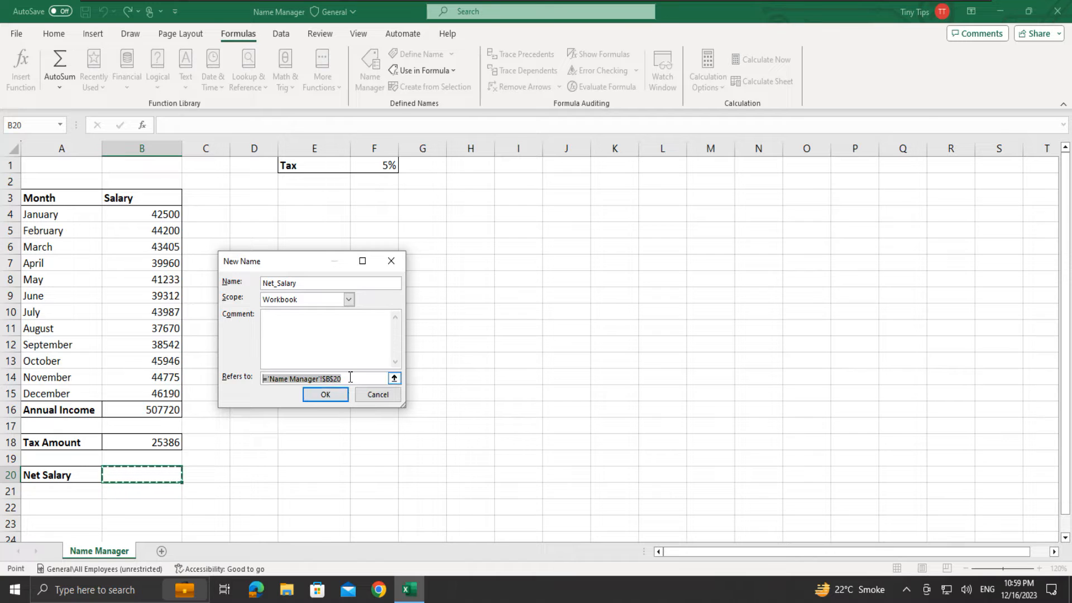
pyautogui.write('=')
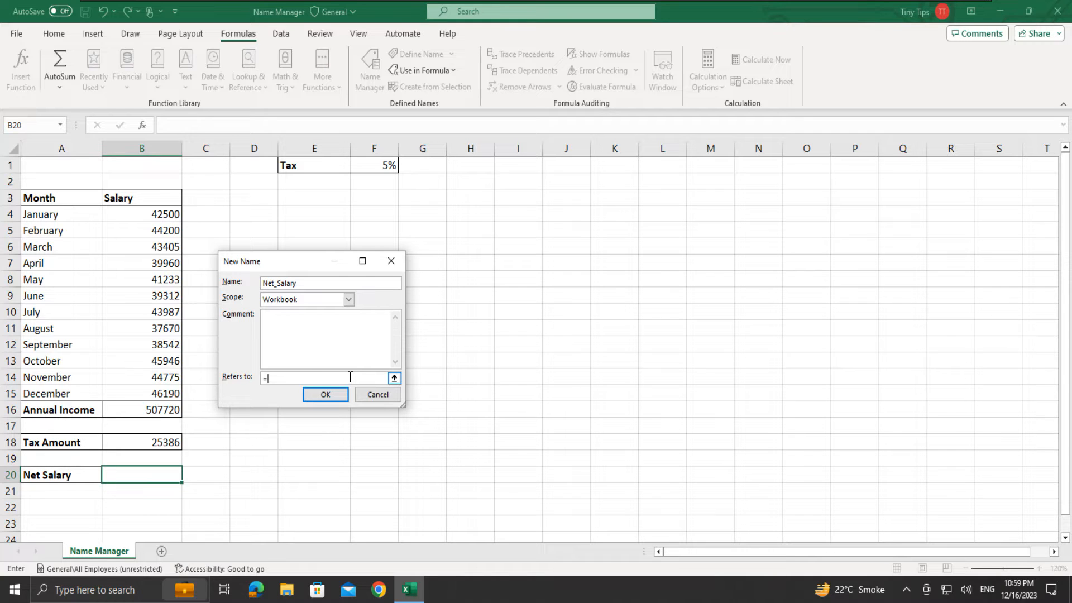
# - Paste defined names into the Net_Salary reference to build =Annual_Income-Tax_Amount, and clear it back to the equals sign
pyautogui.press('F3')
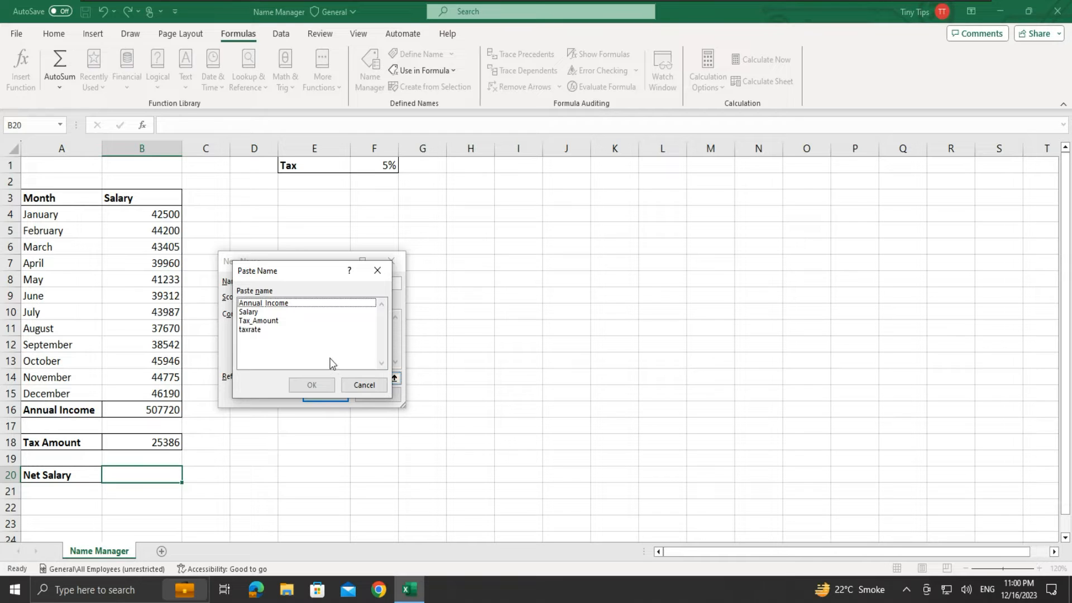
pyautogui.click(285, 305)
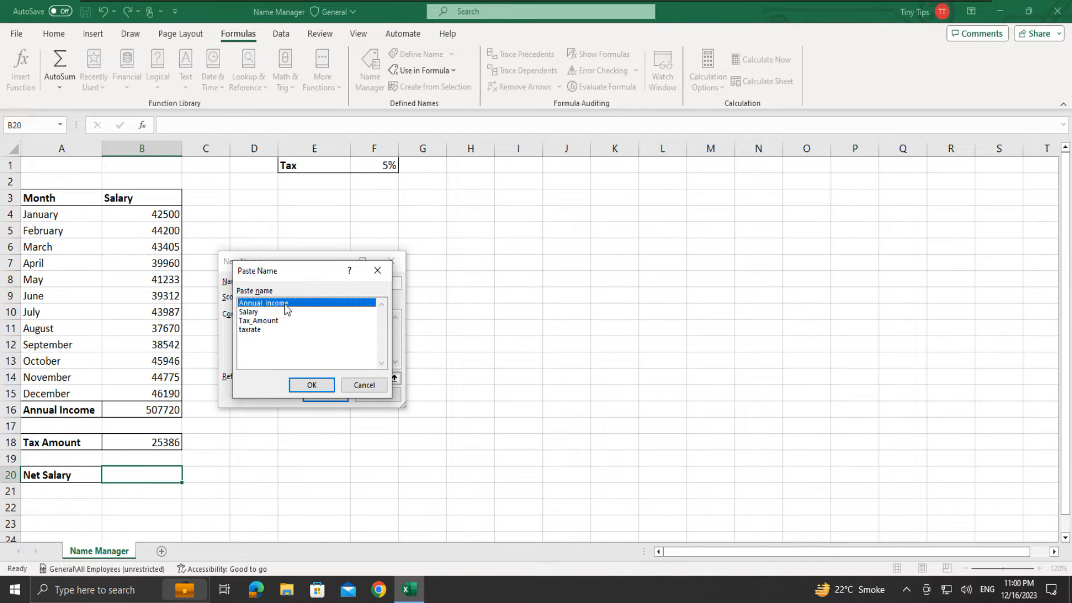
pyautogui.click(312, 386)
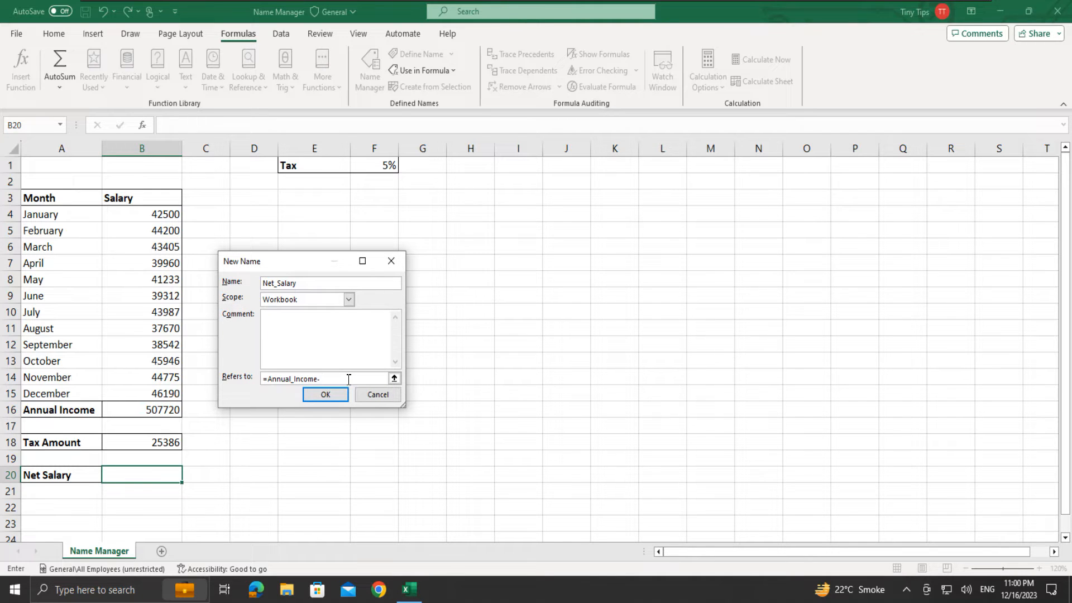
pyautogui.press('F3')
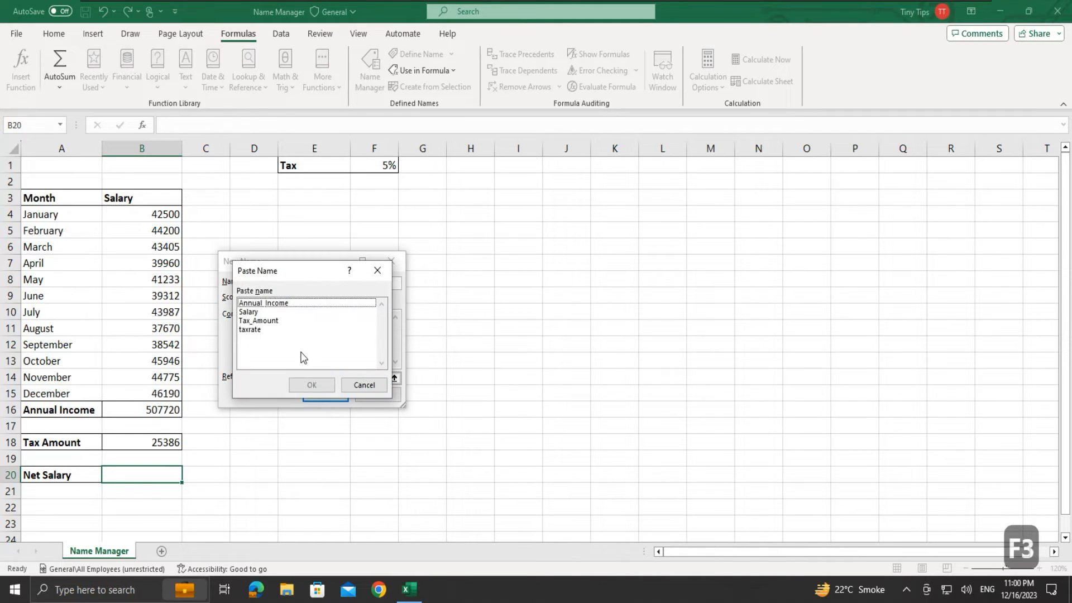
pyautogui.click(265, 322)
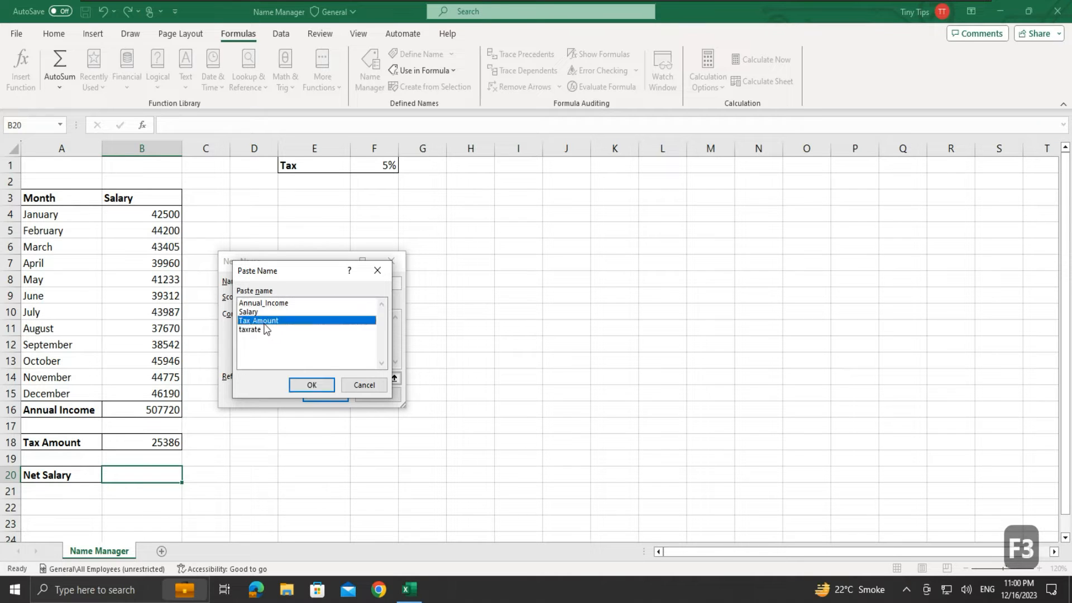
pyautogui.click(324, 385)
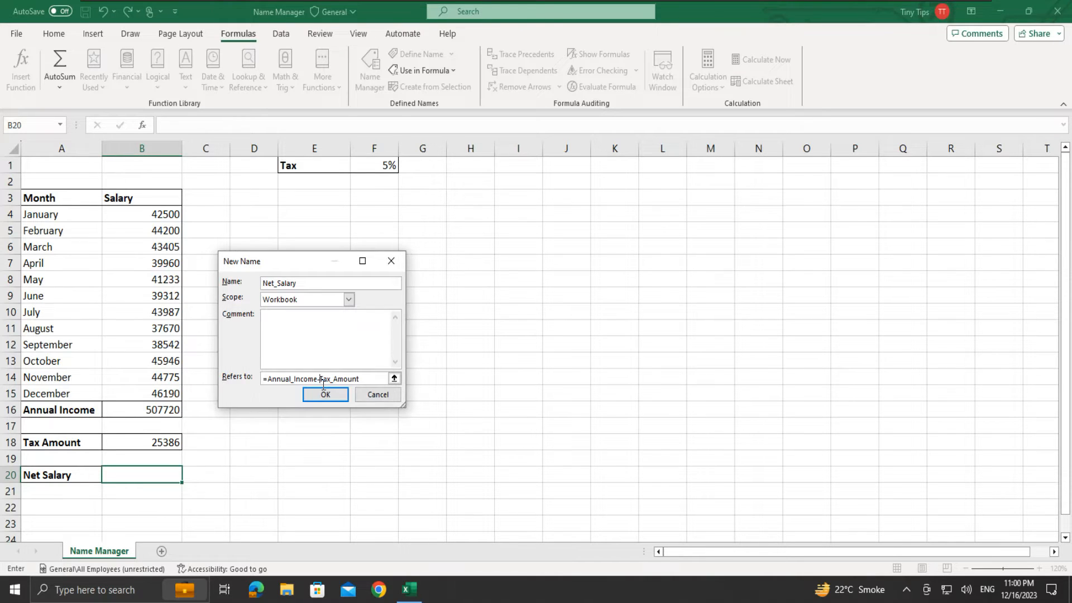
pyautogui.moveTo(369, 380); pyautogui.dragTo(267, 375)
pyautogui.press('BackSpace')
# - Make Net_Salary refer to =Annual_Income-Tax_Amount by inserting the existing defined names, and create the name
pyautogui.click(395, 379)
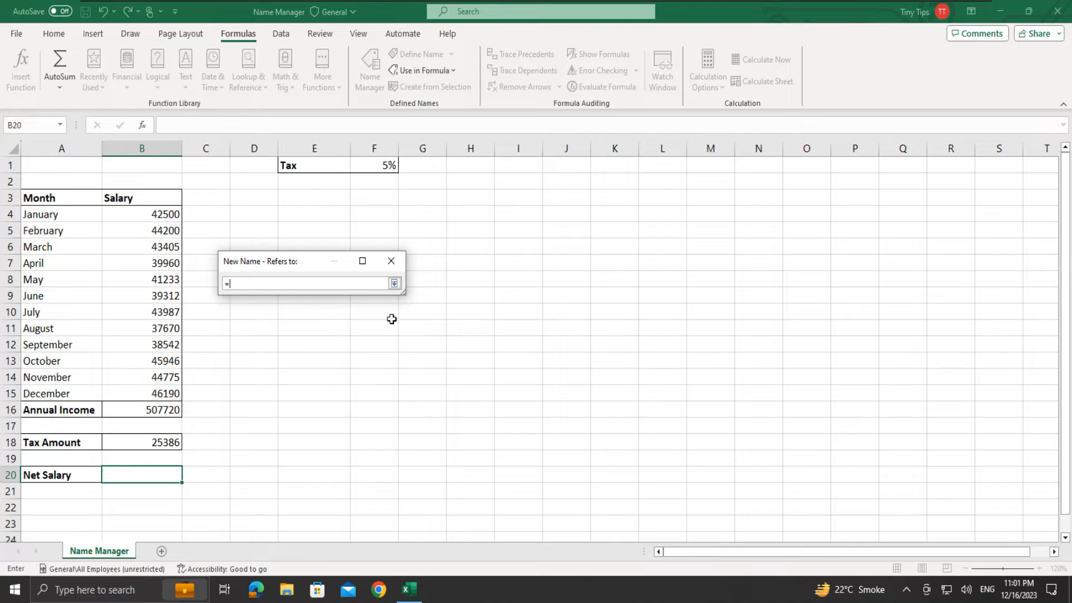
pyautogui.click(437, 71)
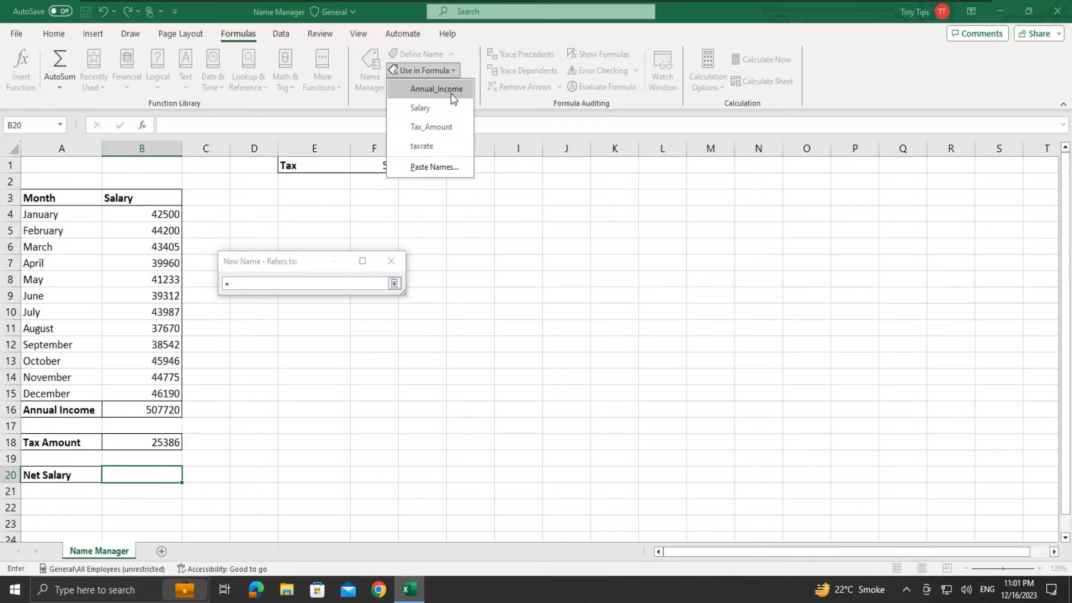
pyautogui.click(452, 95)
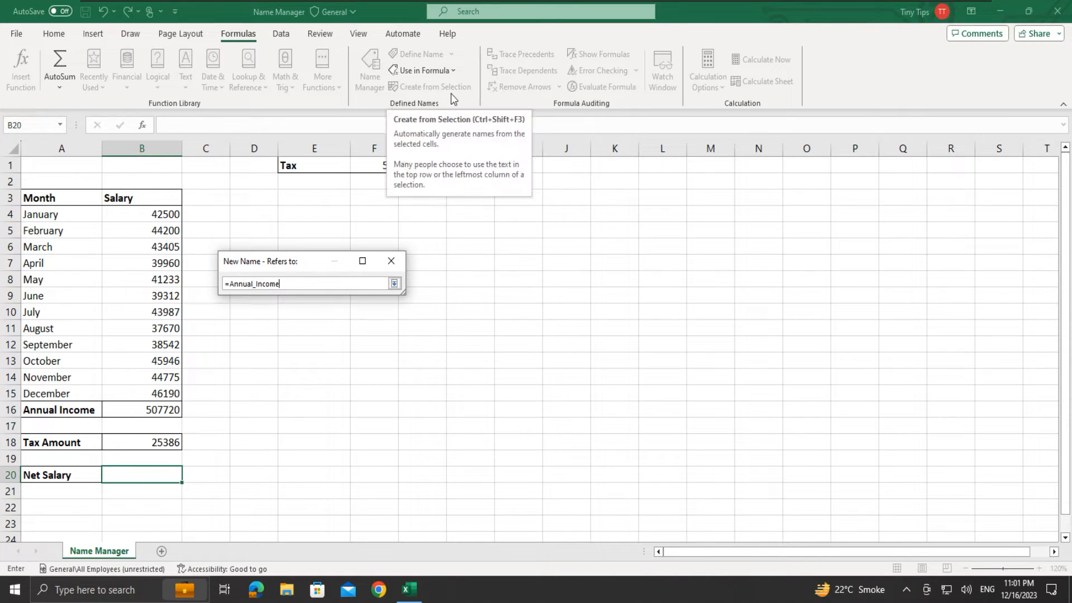
pyautogui.write('-')
pyautogui.click(448, 75)
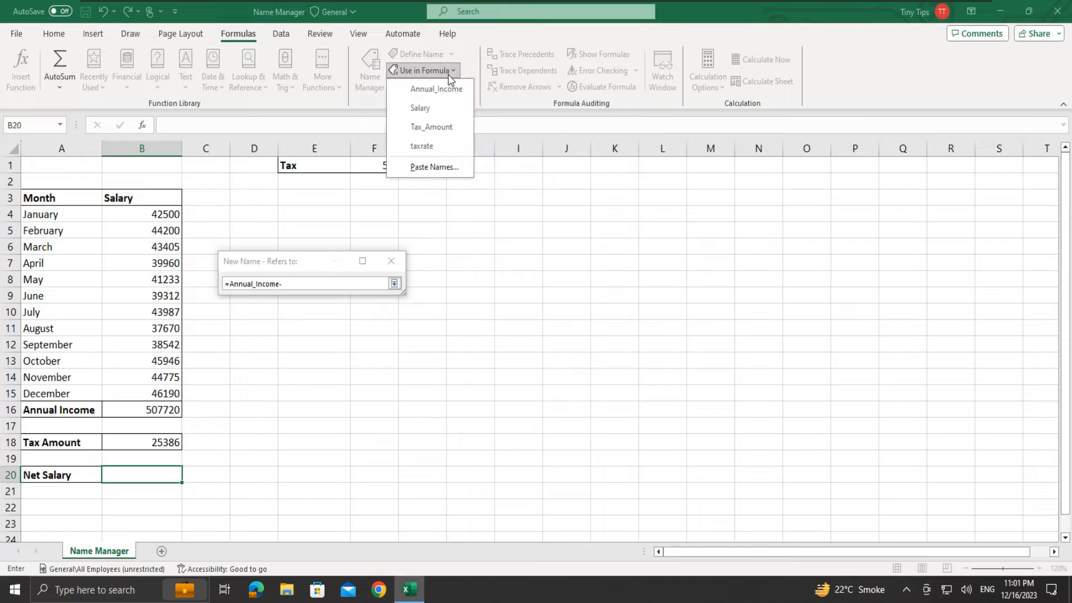
pyautogui.click(453, 133)
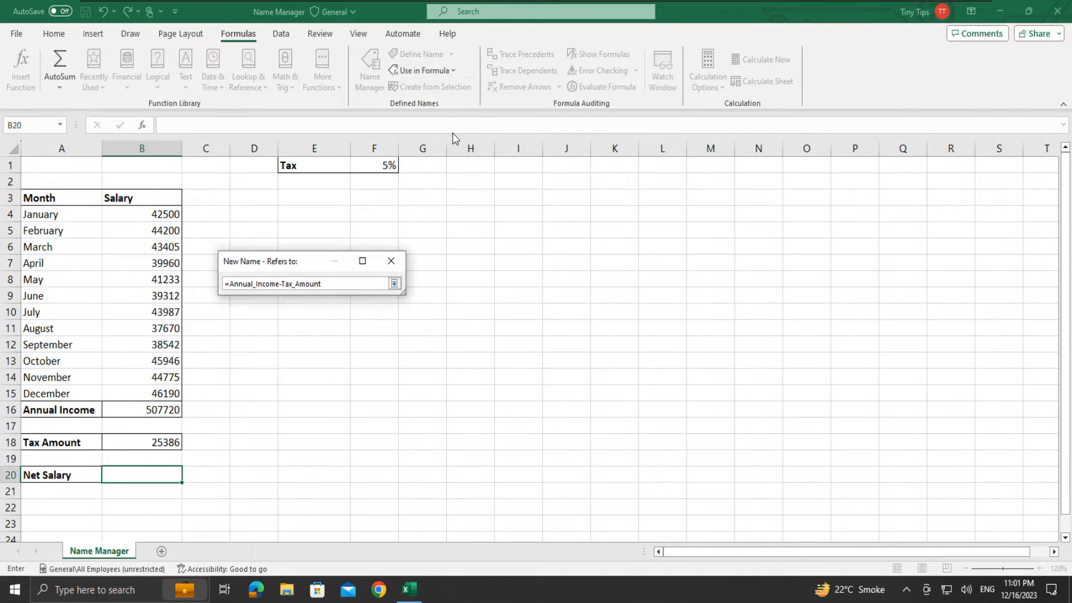
pyautogui.press('Return')
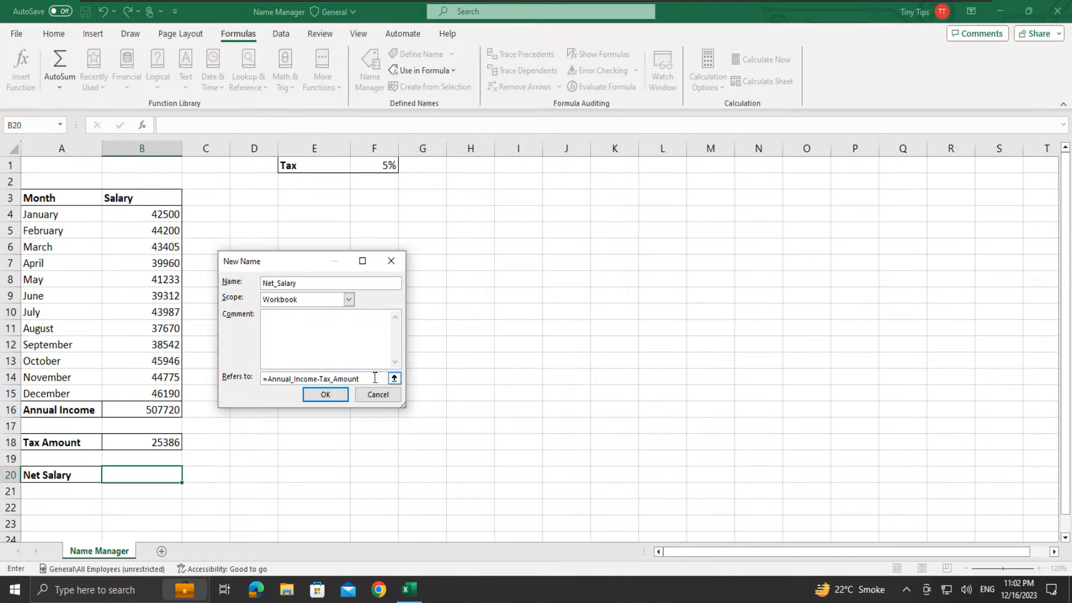
pyautogui.click(342, 395)
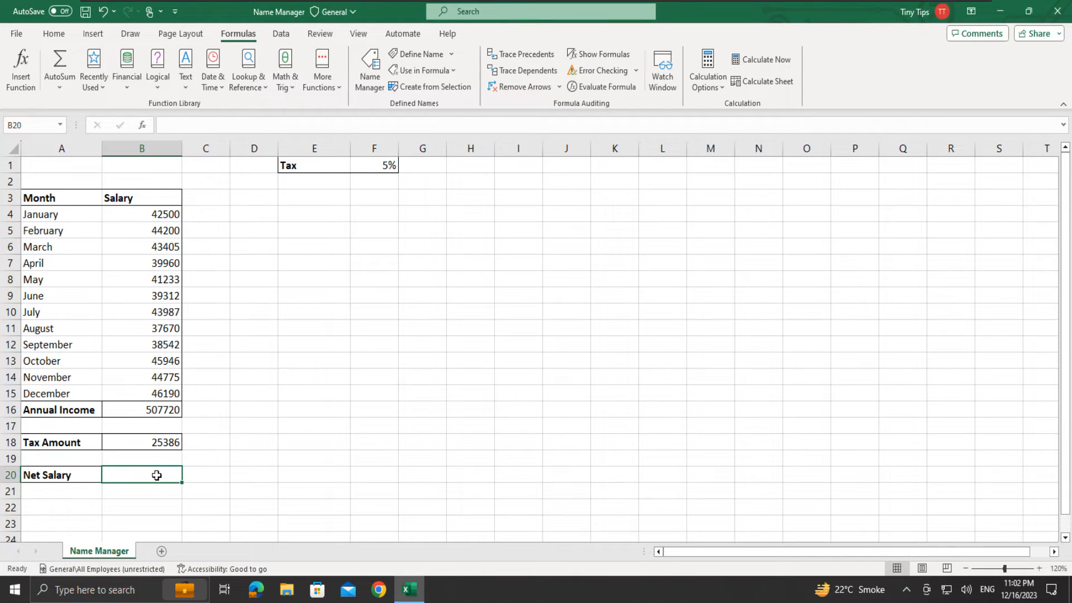
# - Calculate the net salary in B20 with the formula =Net_Salary and inspect the entered formula
pyautogui.write('=')
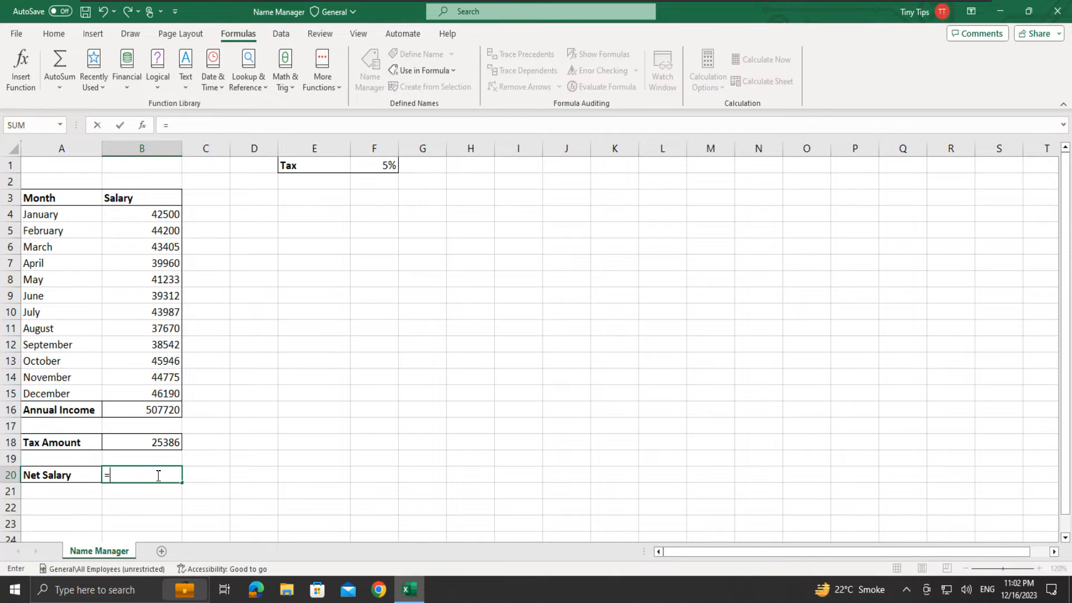
pyautogui.write('net')
pyautogui.press('Tab')
pyautogui.press('Return')
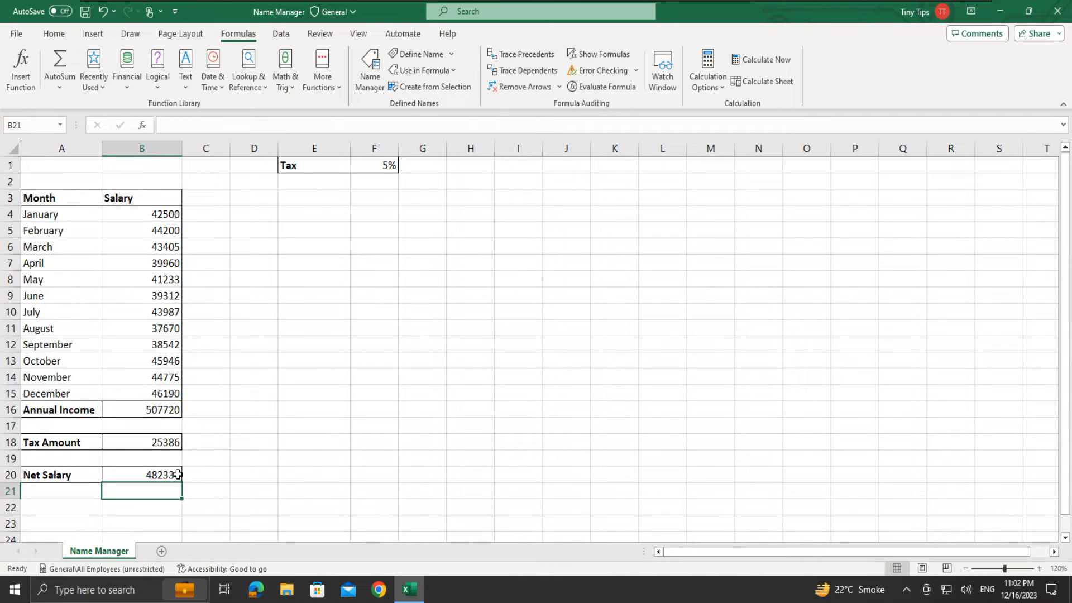
pyautogui.click(134, 473)
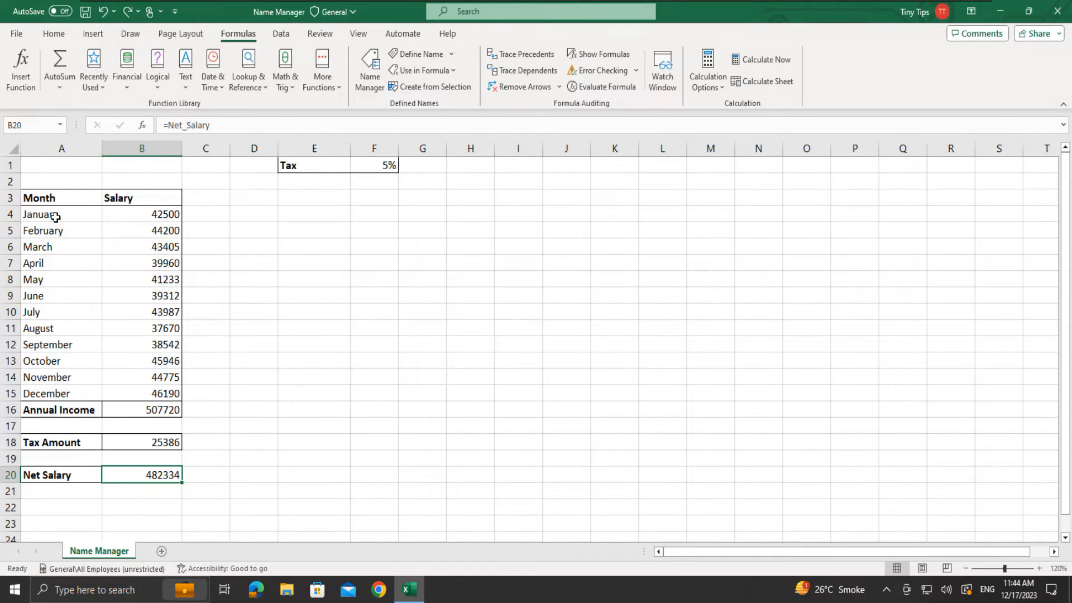
# - Convert the month and salary data in A3:B15 into a table with headers
pyautogui.moveTo(55, 200); pyautogui.dragTo(143, 394)
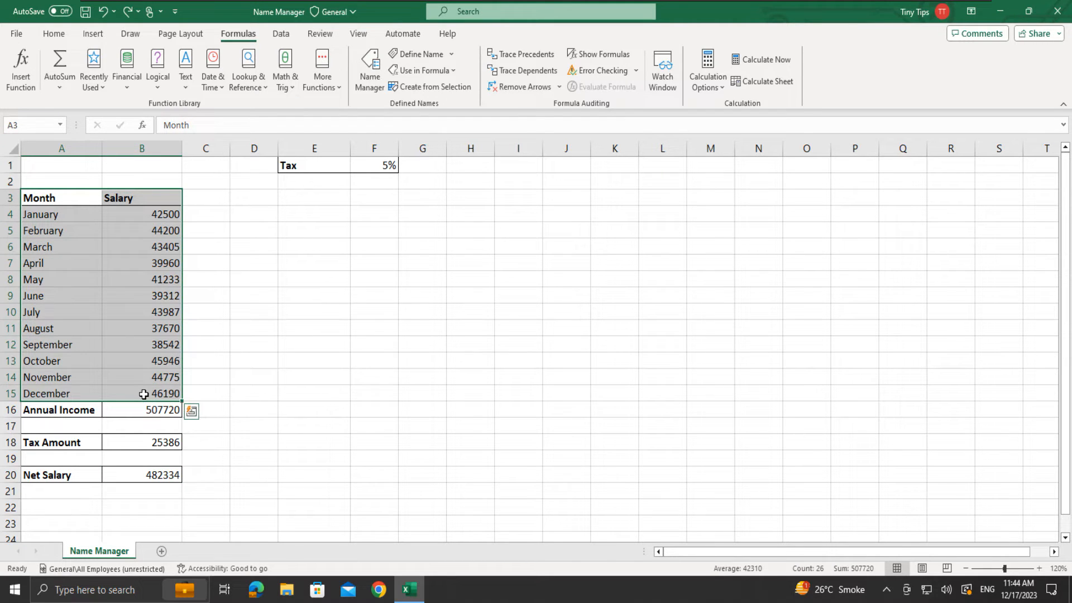
pyautogui.hotkey('ctrl', 't')
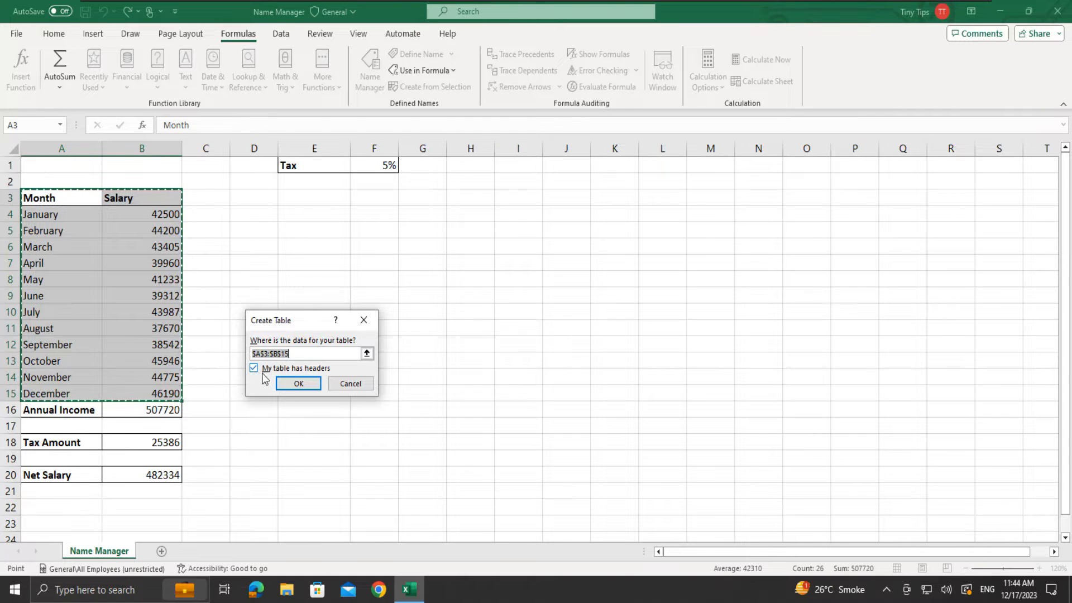
pyautogui.click(299, 383)
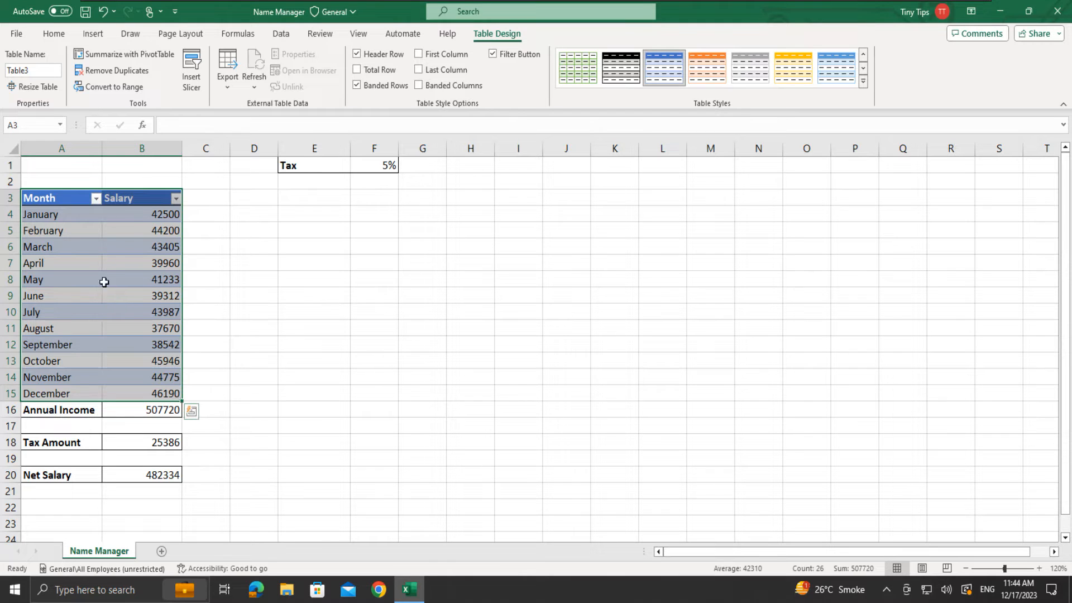
# - Rename the new table salary_table and select its data by choosing that name from the defined names
pyautogui.click(44, 71)
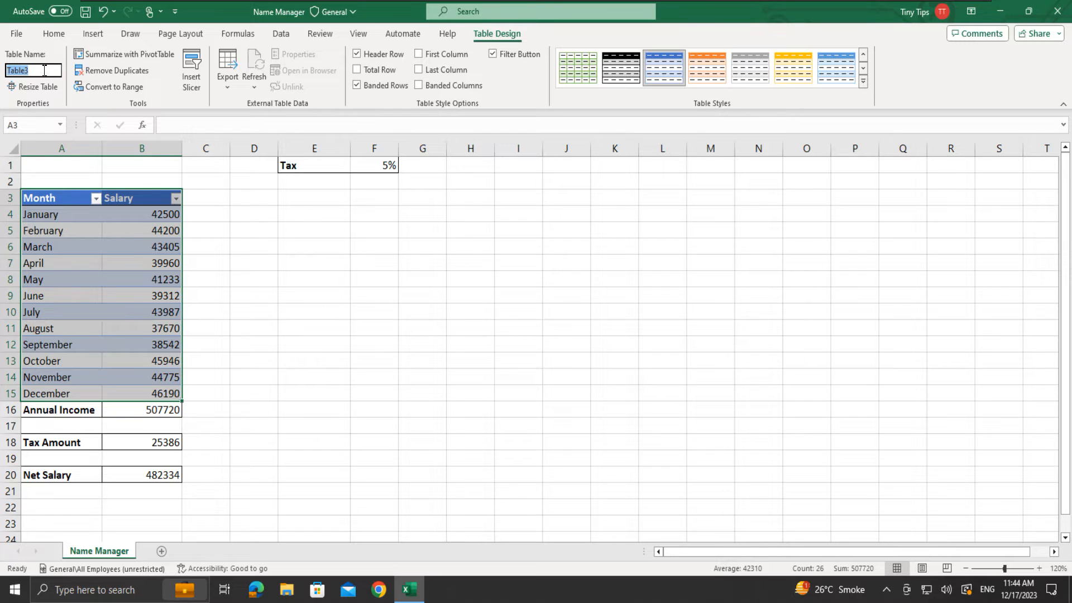
pyautogui.write('salary_table')
pyautogui.press('Return')
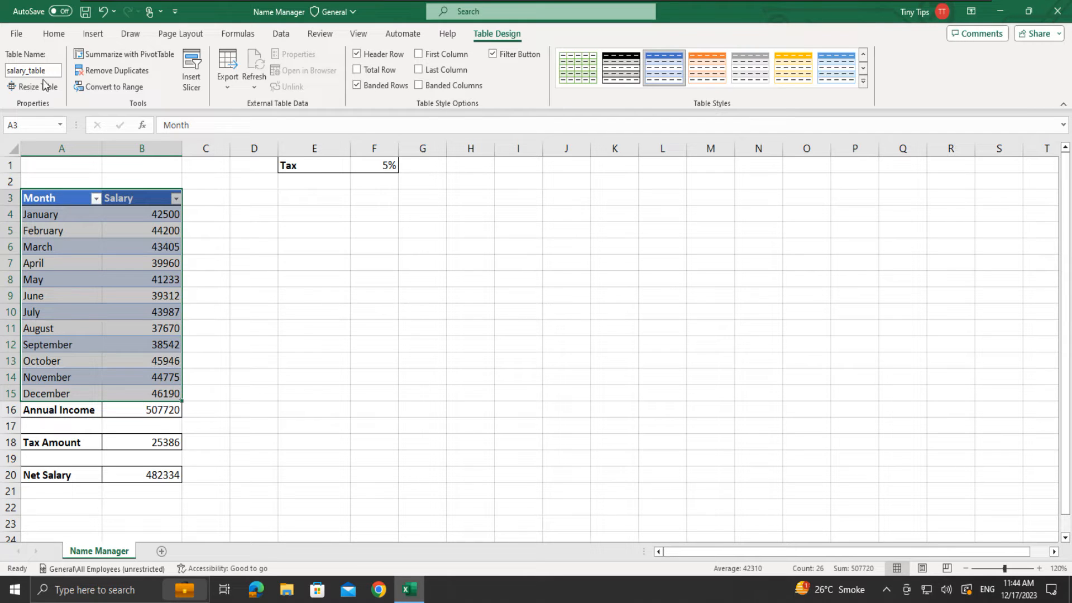
pyautogui.click(59, 124)
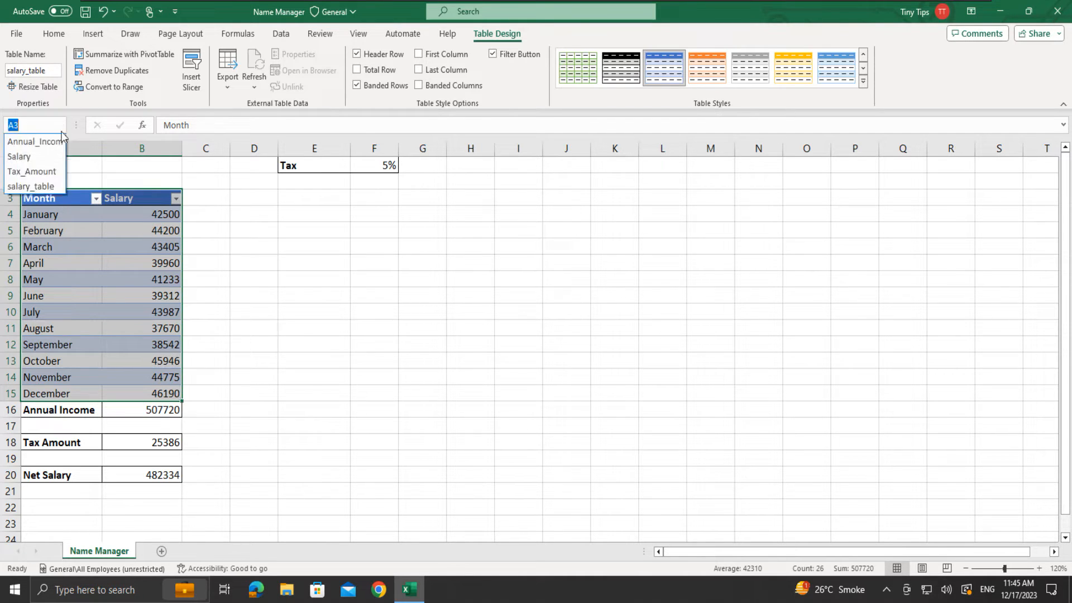
pyautogui.click(36, 186)
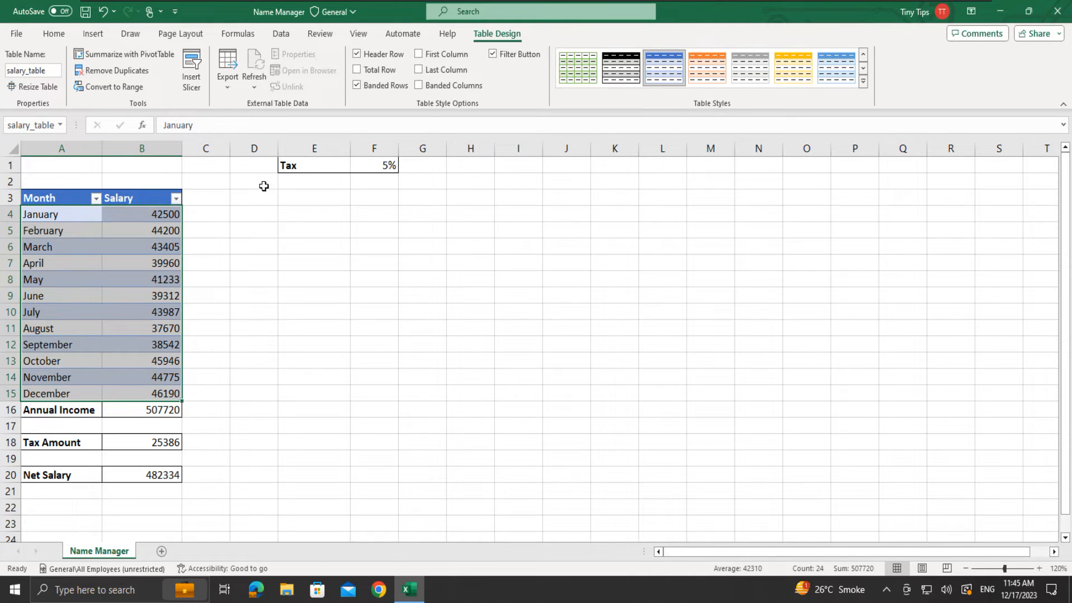
# - Add a Threshold entry of 45000 in E2:F2, with cell borders and a bold label
pyautogui.click(289, 182)
pyautogui.write('Threshold')
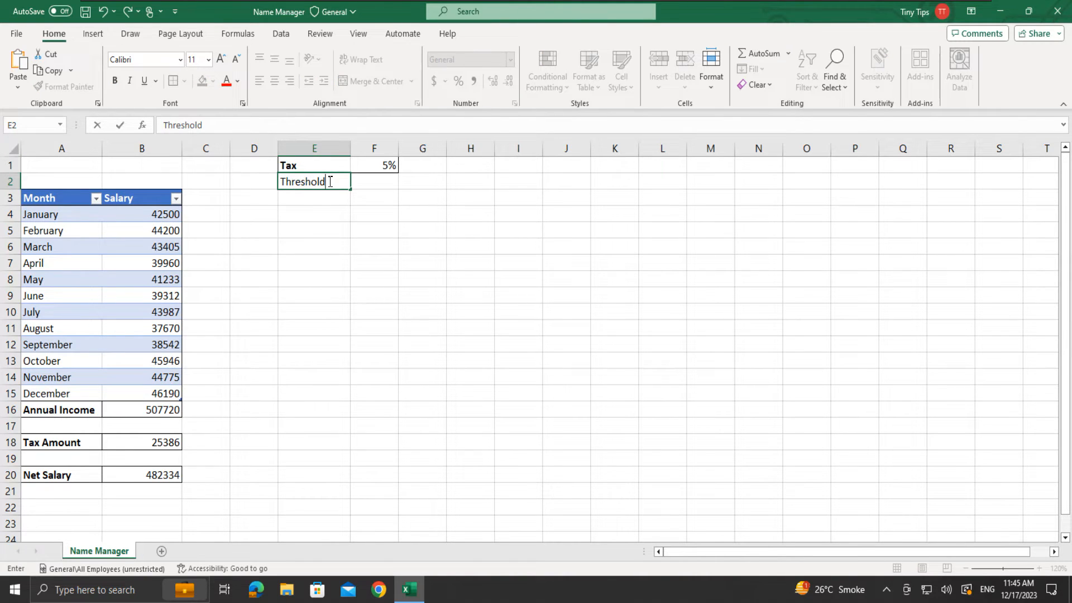
pyautogui.click(358, 182)
pyautogui.write('45000')
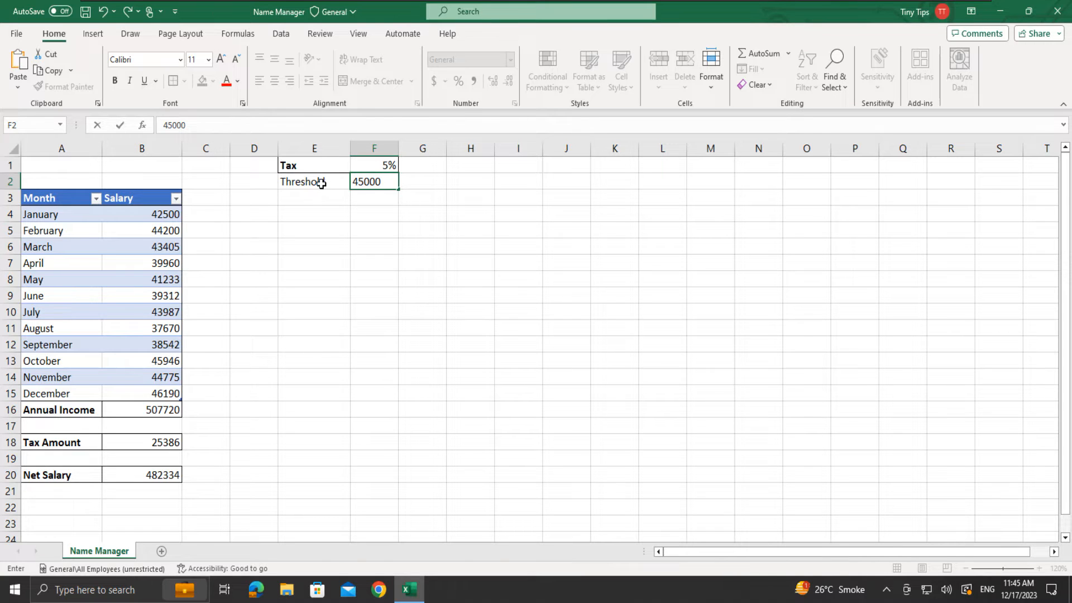
pyautogui.moveTo(318, 181); pyautogui.dragTo(359, 182)
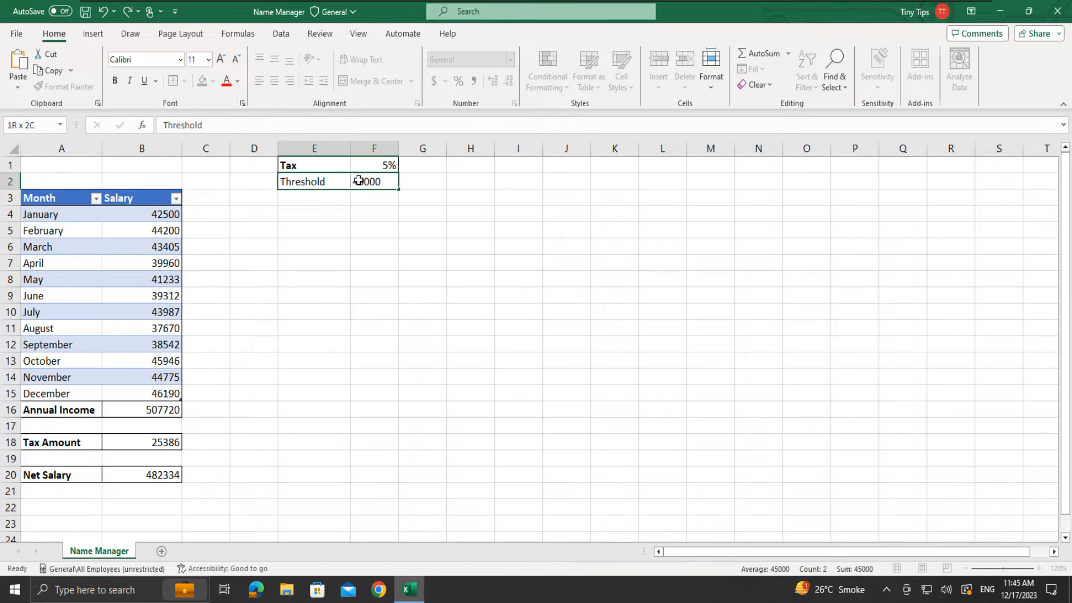
pyautogui.click(326, 180)
pyautogui.click(116, 82)
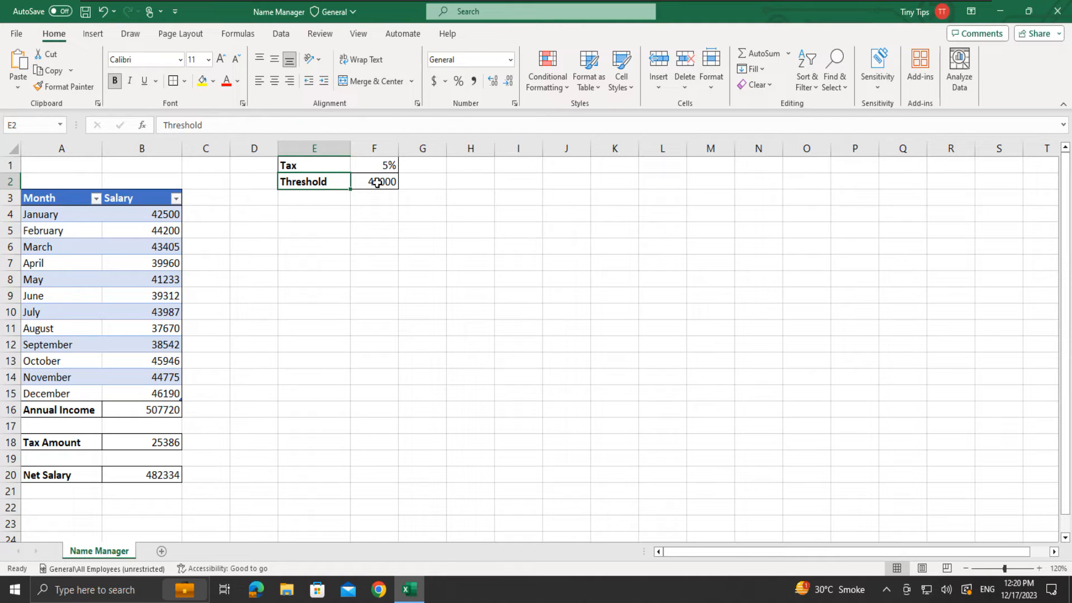
# - Assign the name threshold to cell F2
pyautogui.click(377, 183)
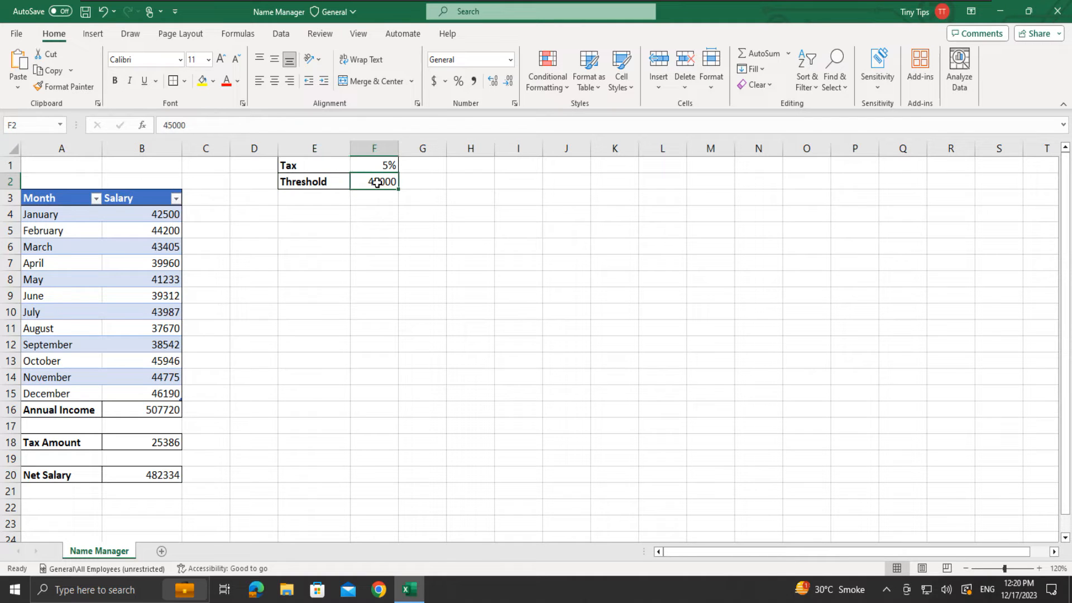
pyautogui.click(47, 127)
pyautogui.write('threshold')
pyautogui.press('Return')
# - Enter the heading Month(salary>threshold) in E4
pyautogui.click(295, 214)
pyautogui.write('Mo')
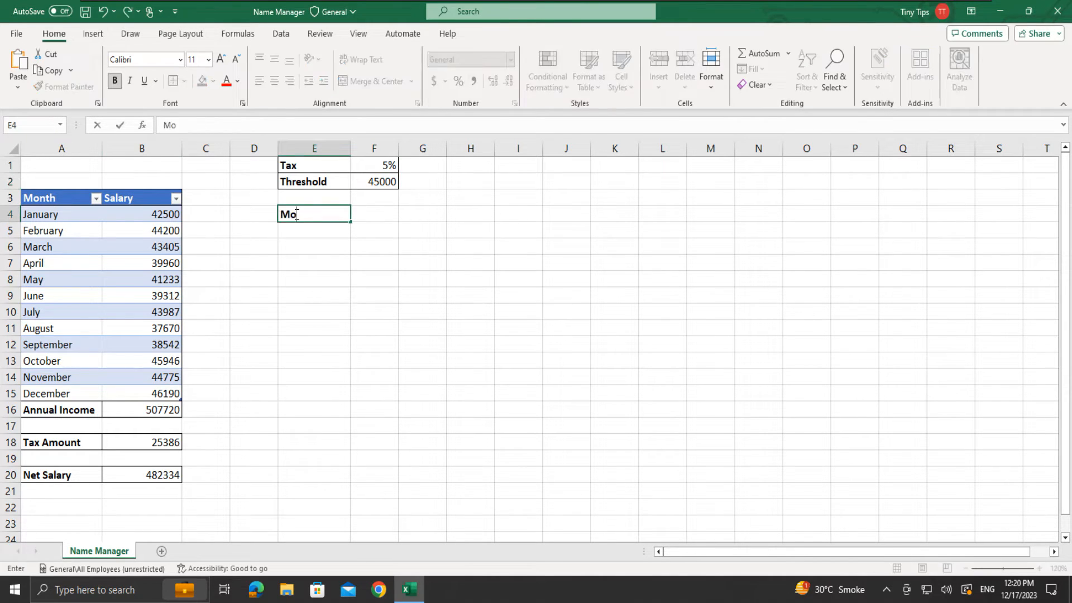
pyautogui.write('nth(salary>thre')
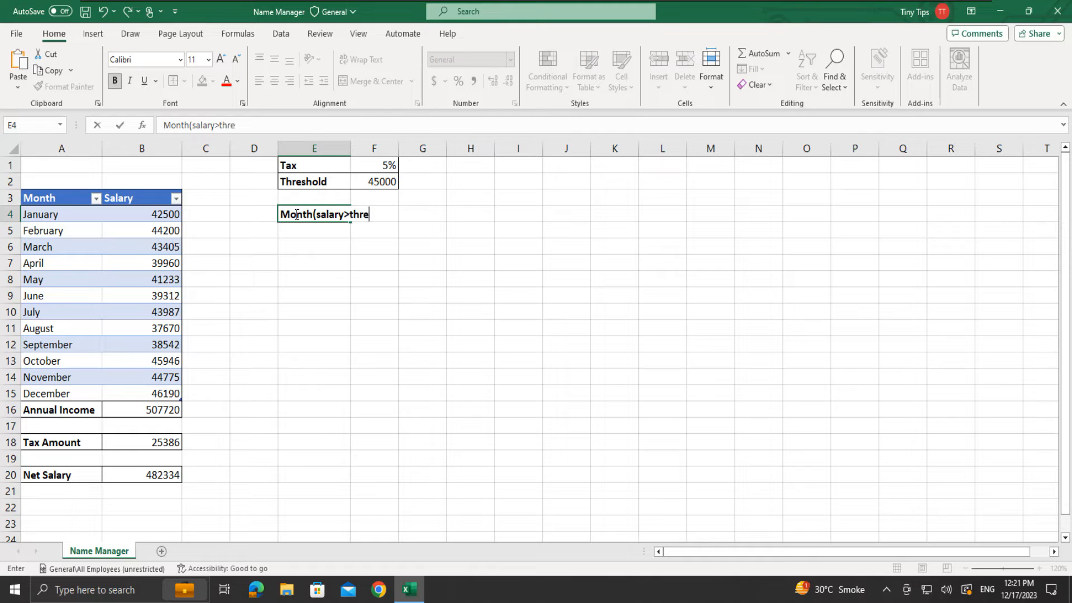
pyautogui.write('shold)')
# - Begin an IF formula in E5 with the logical test salary_table[Salary]>threshold
pyautogui.click(295, 230)
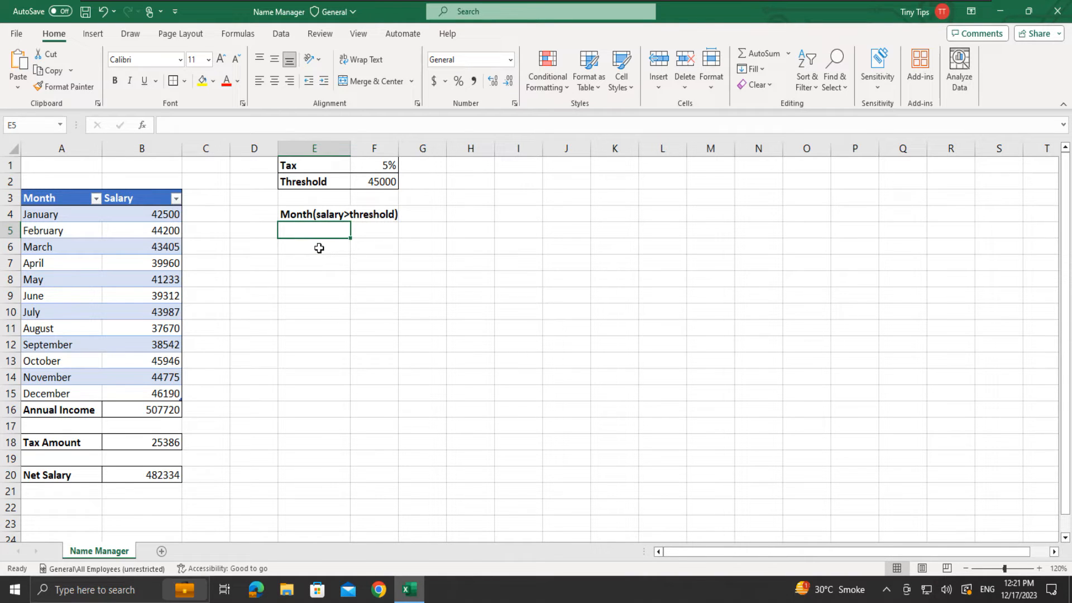
pyautogui.write('=if')
pyautogui.press('Tab')
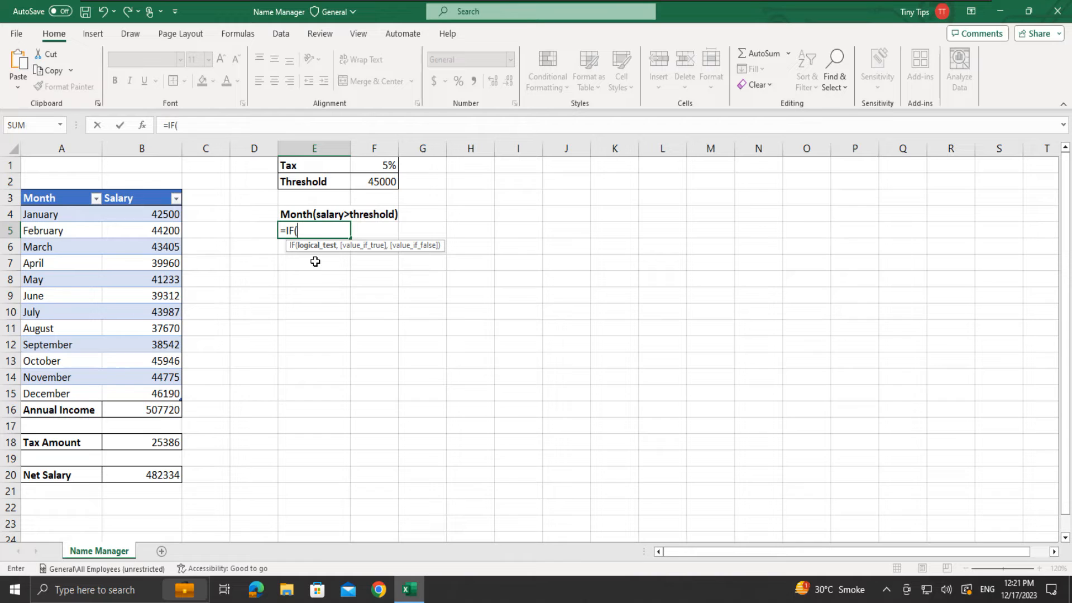
pyautogui.write('sala')
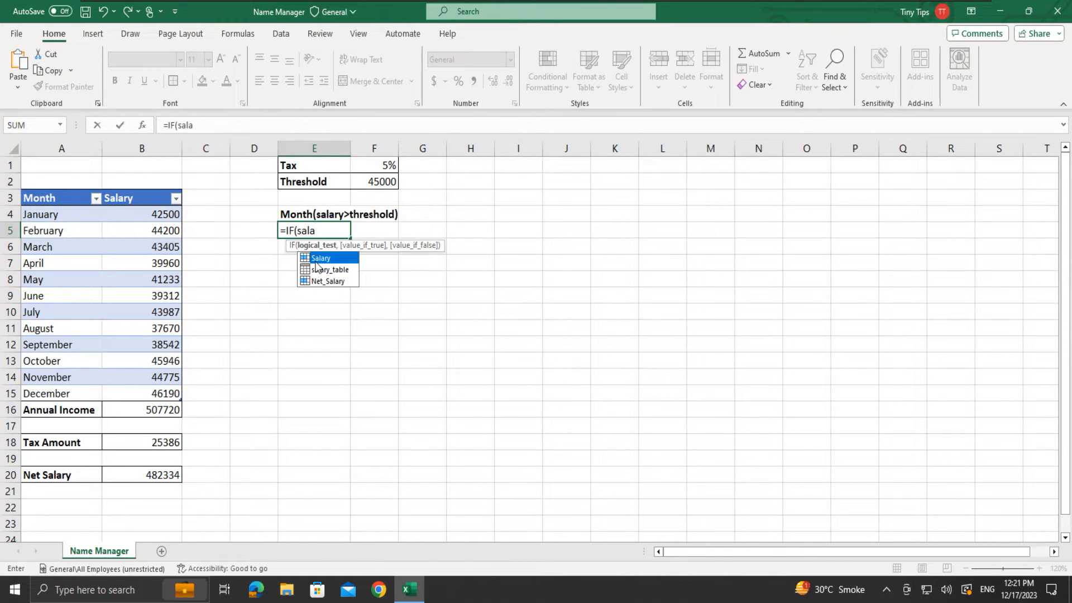
pyautogui.doubleClick(316, 265)
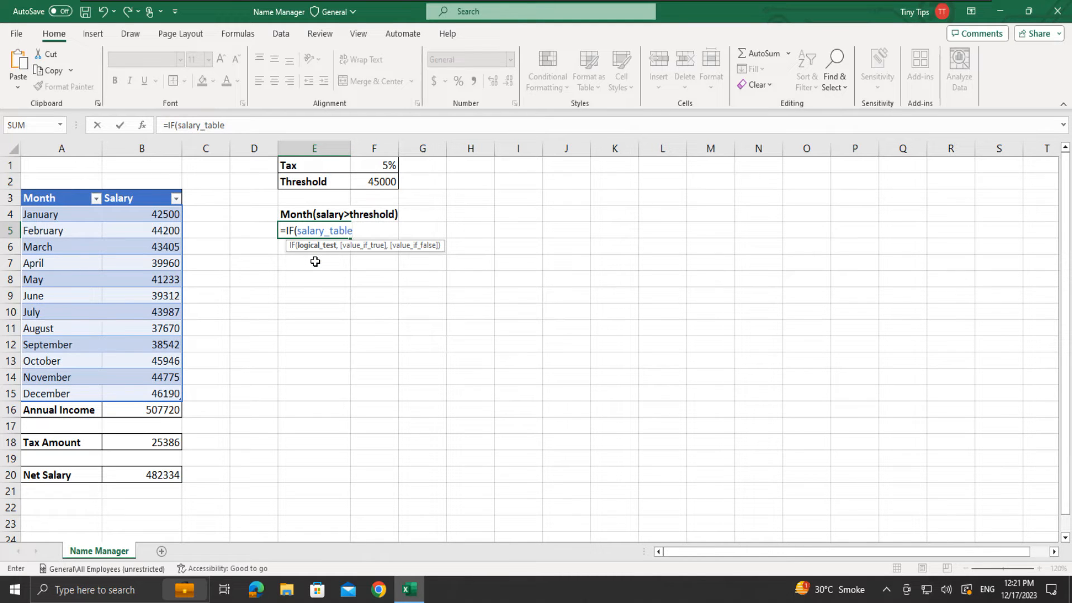
pyautogui.write('[')
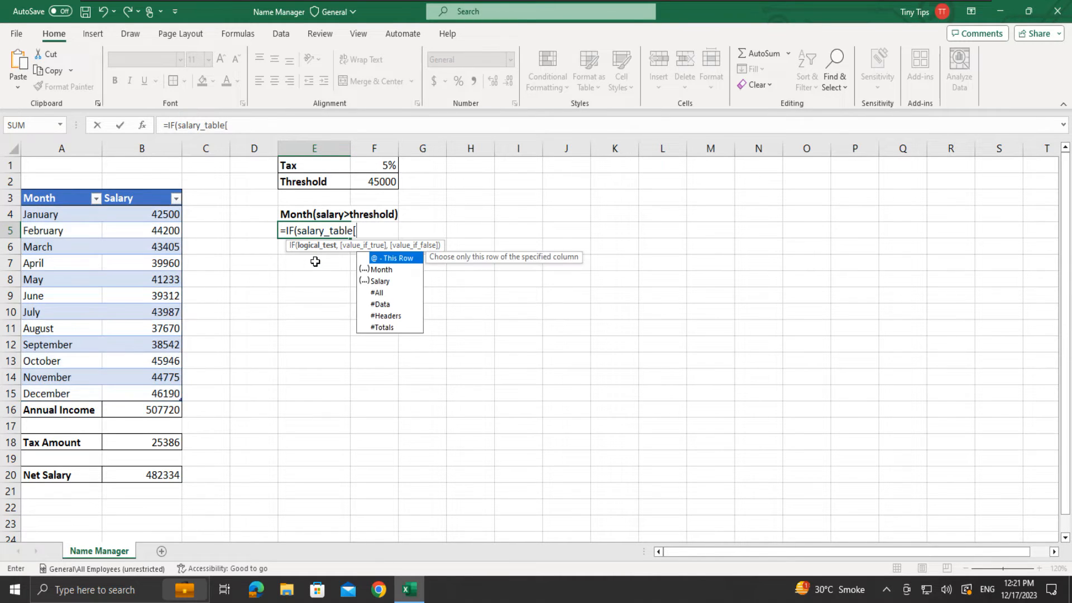
pyautogui.press('Down')
pyautogui.press('Down')
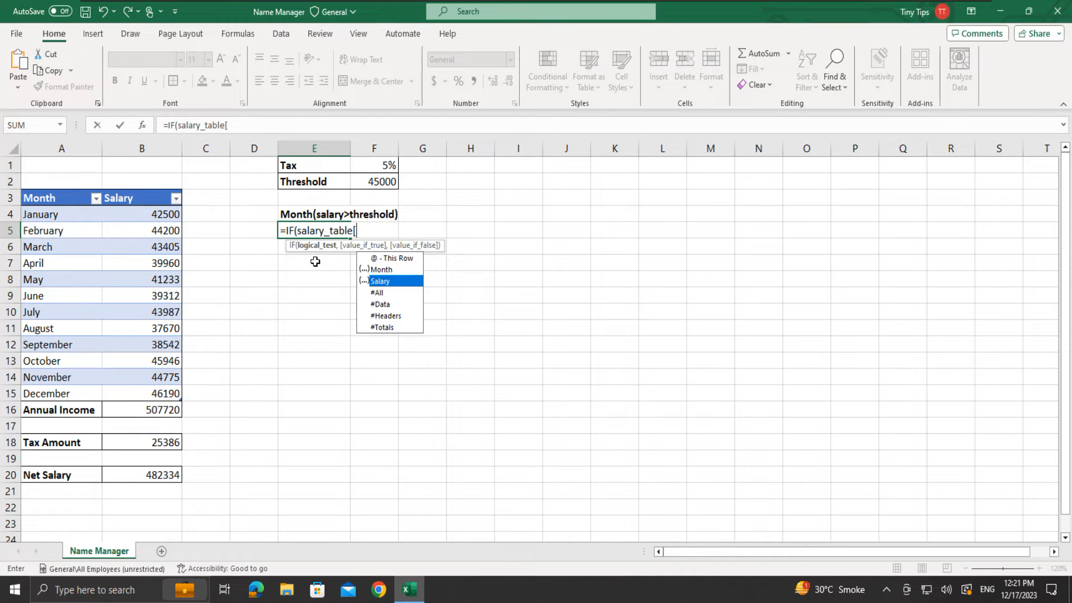
pyautogui.press('Tab')
pyautogui.write(']')
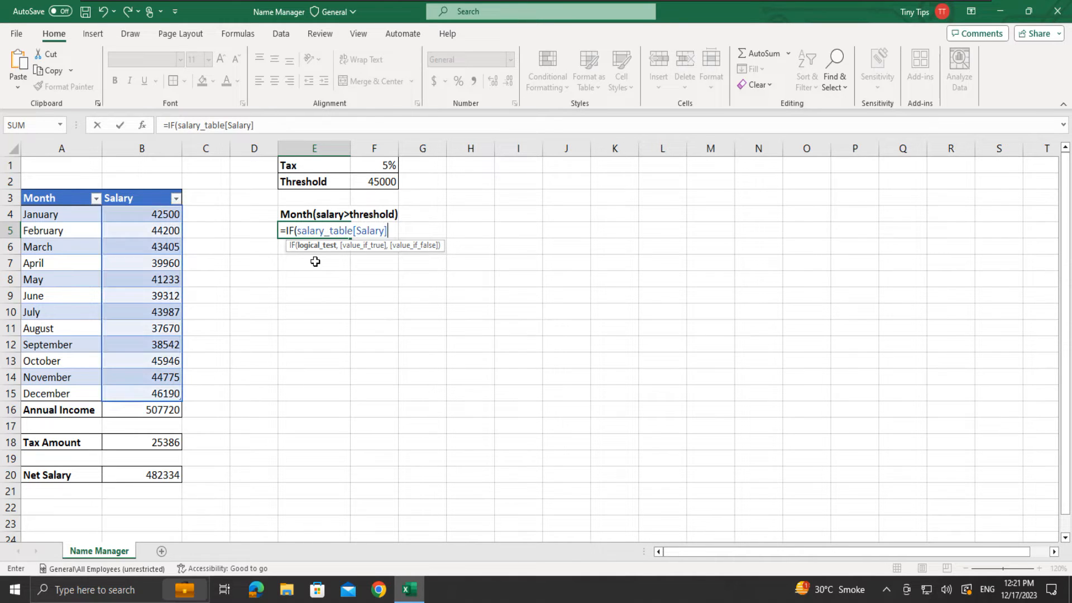
pyautogui.write('>thre')
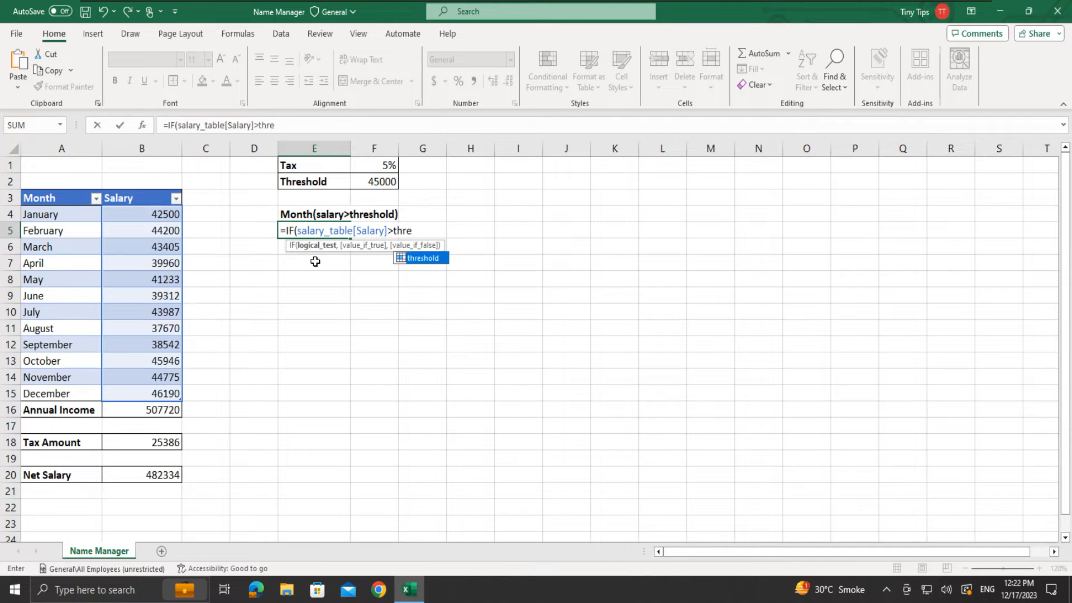
pyautogui.write('shold,')
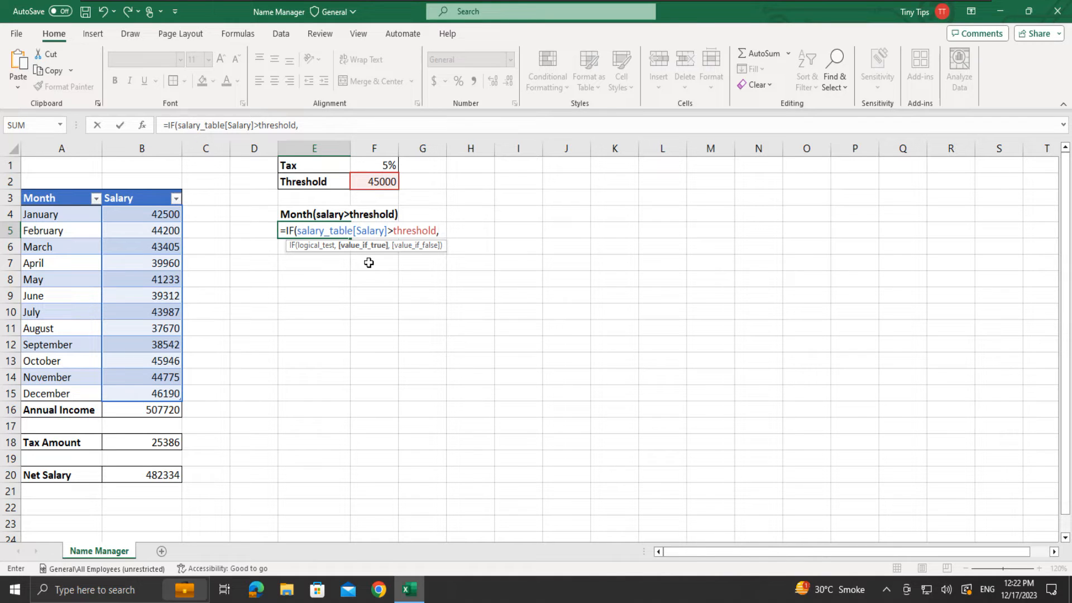
# - Complete the E5 IF formula with salary_table[Month] as the true value and an empty string as the false value, and enter it
pyautogui.write('sala')
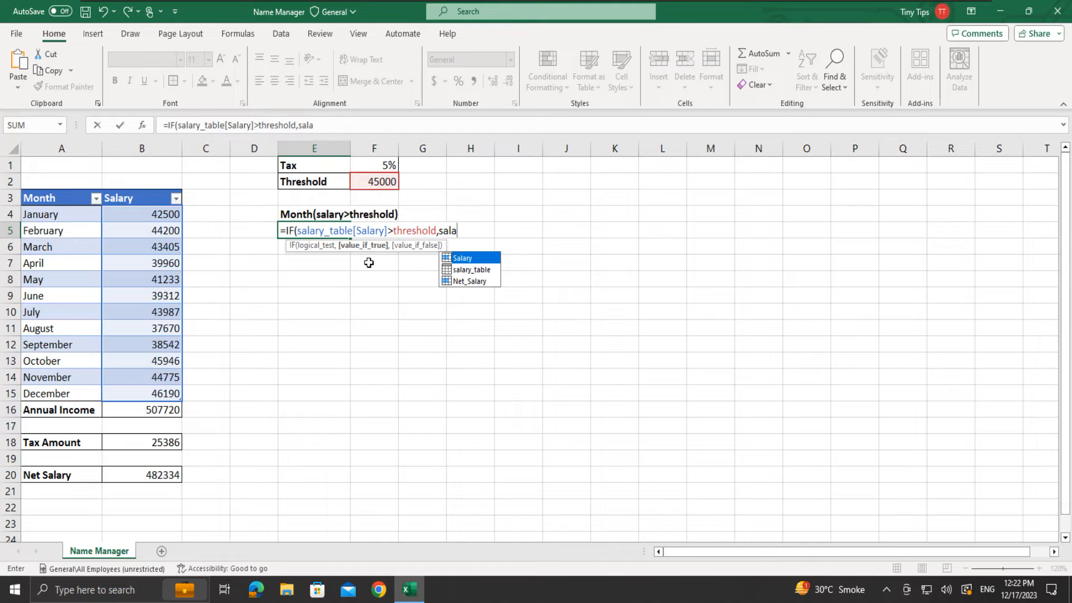
pyautogui.press('Down')
pyautogui.press('Tab')
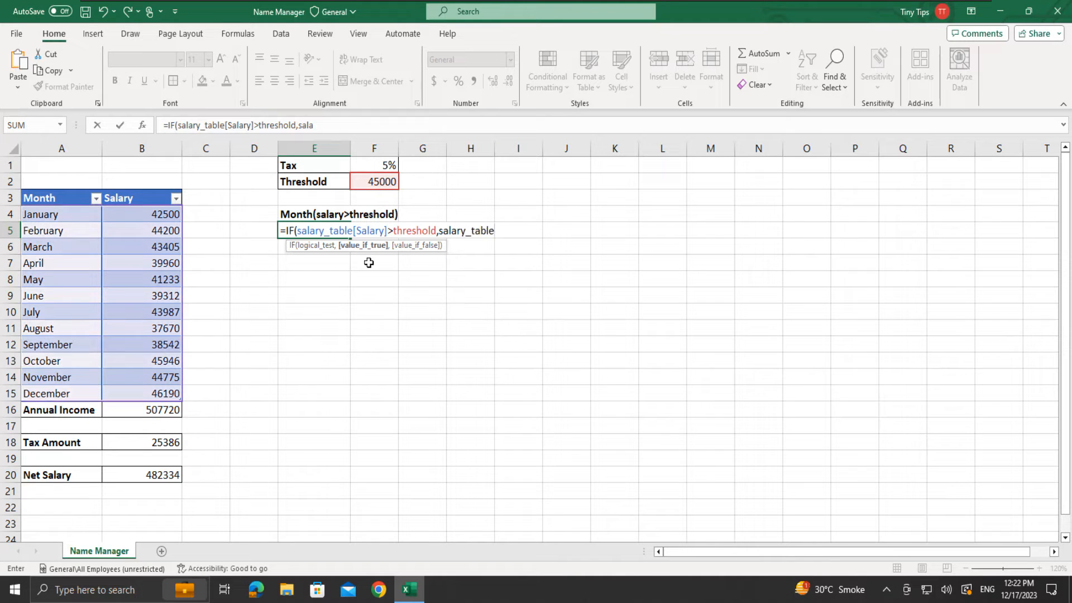
pyautogui.write('[')
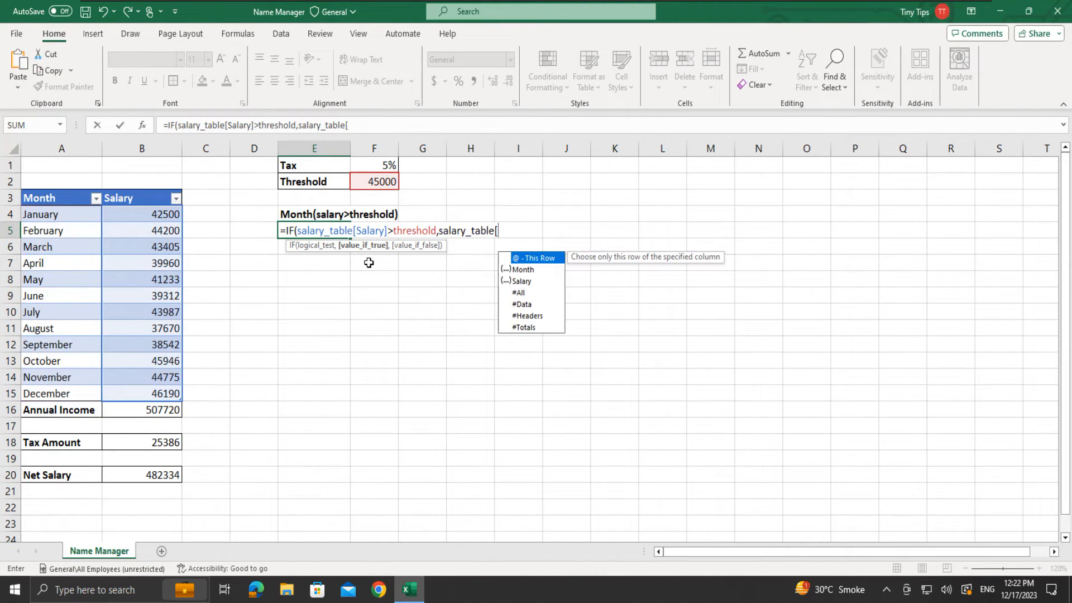
pyautogui.press('Down')
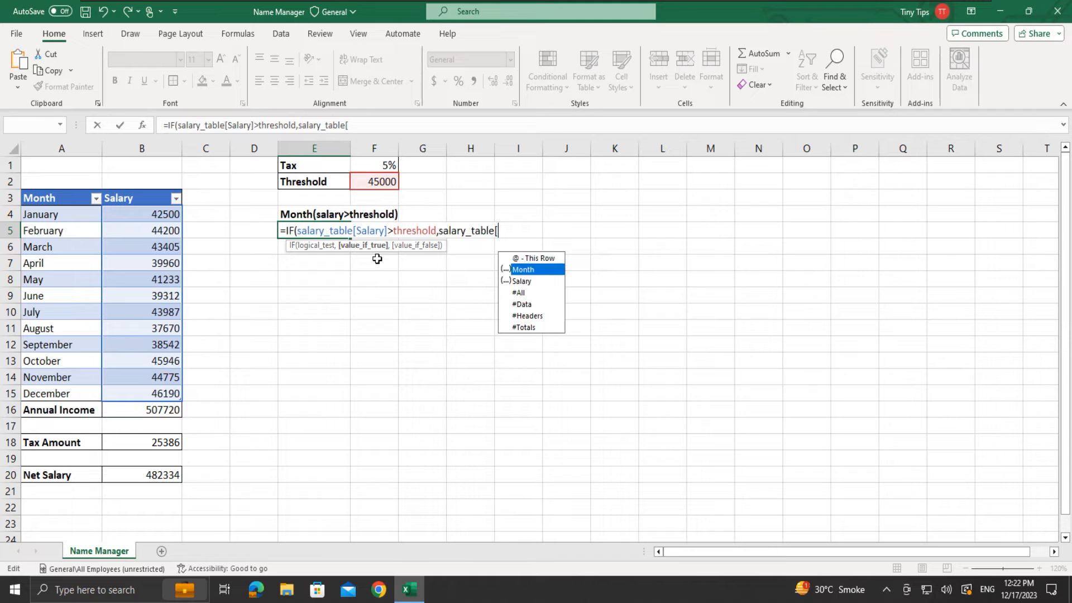
pyautogui.press('Tab')
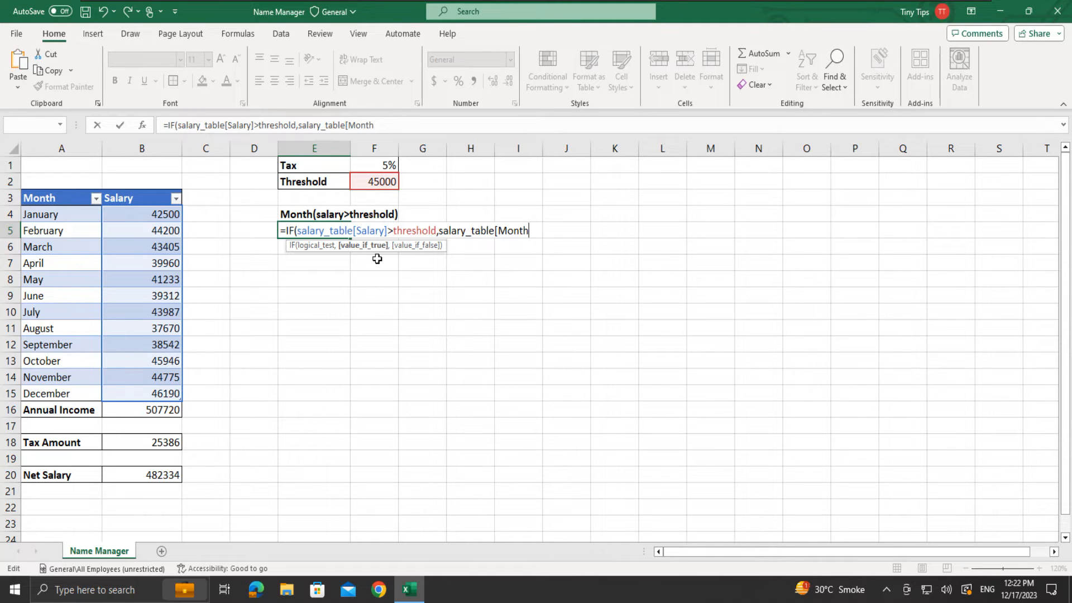
pyautogui.write(']')
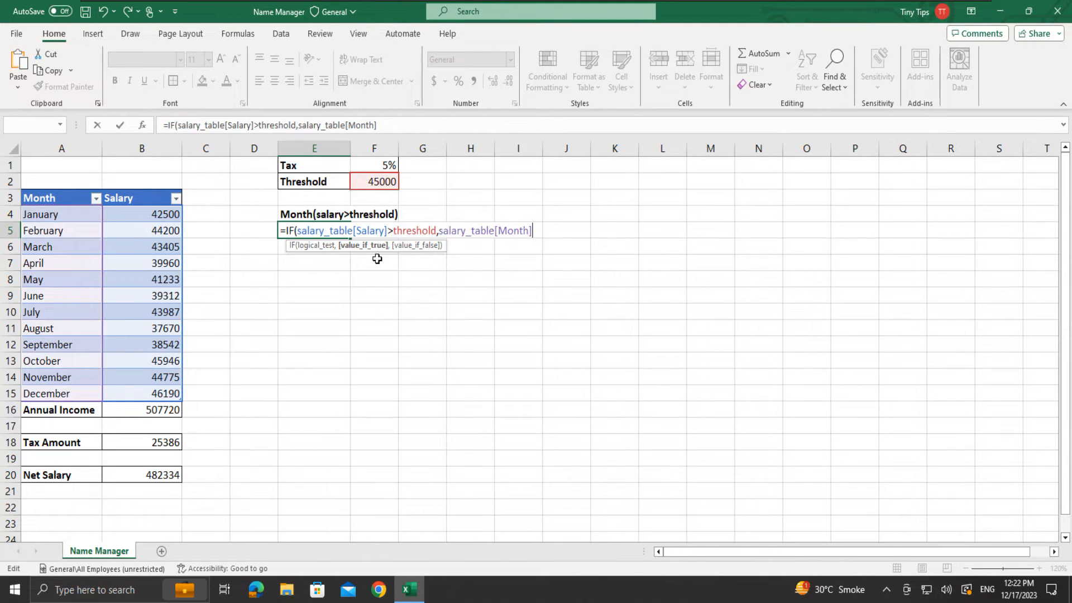
pyautogui.write(',')
pyautogui.write('"")')
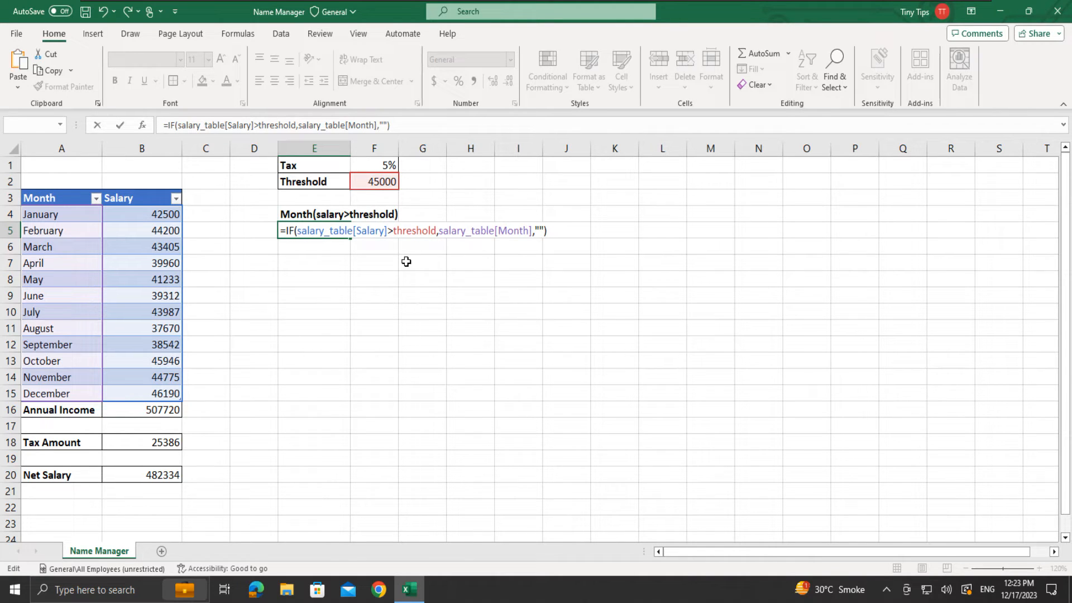
pyautogui.press('Return')
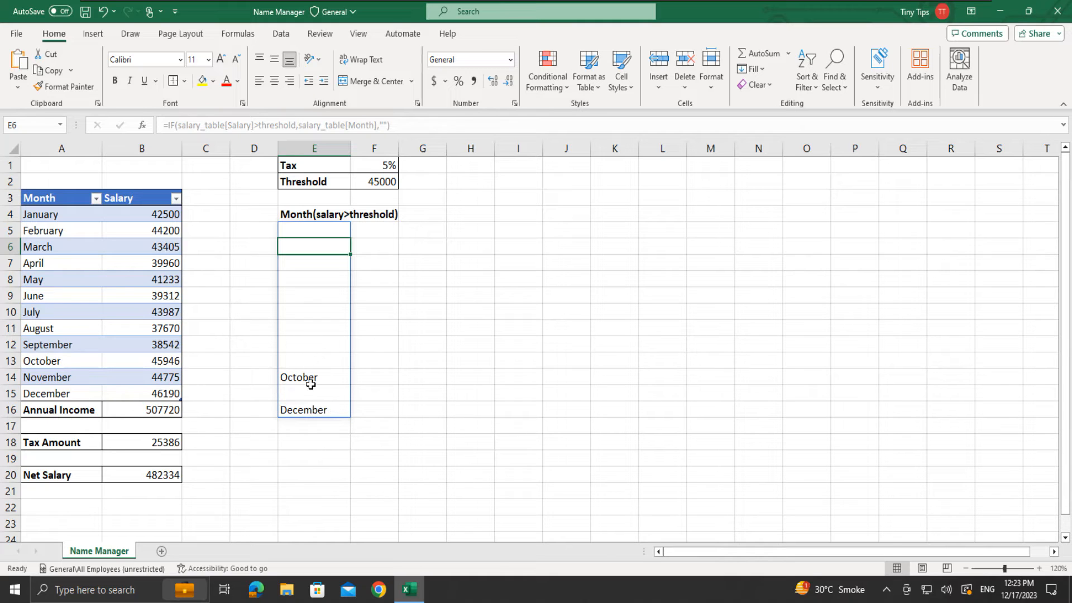
# - Wrap the IF formula in E5 with the TEXTJOIN function by inserting it right after the equals sign
pyautogui.click(322, 230)
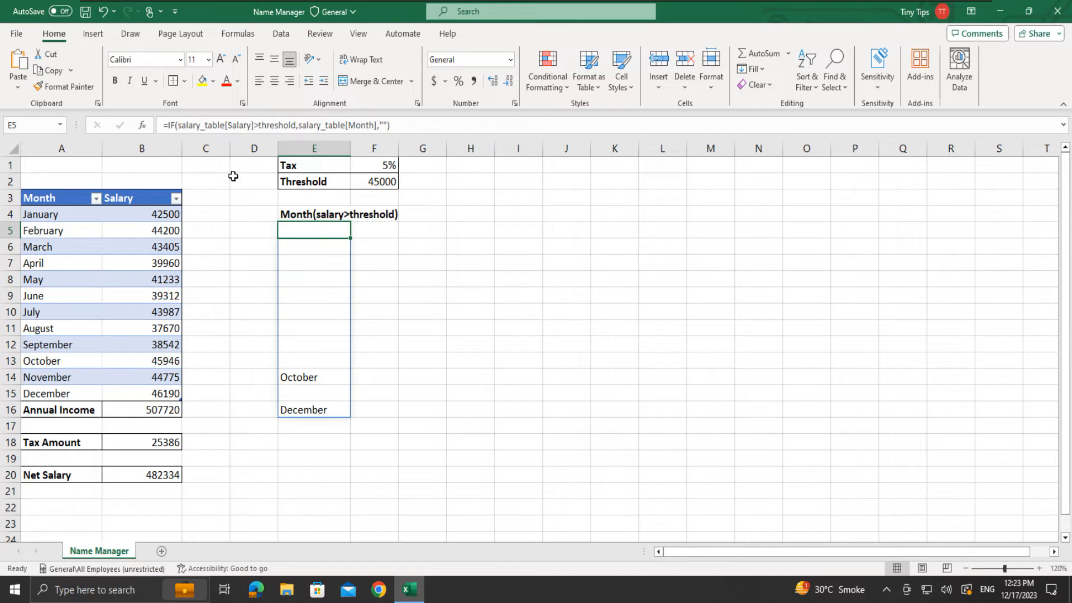
pyautogui.click(170, 125)
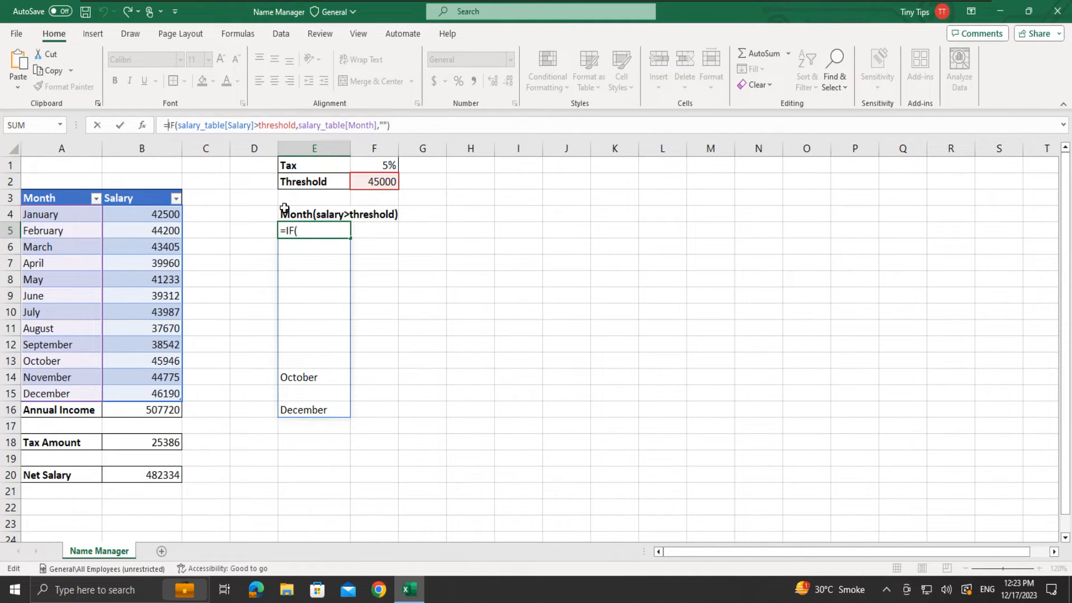
pyautogui.write('Te')
pyautogui.press('Down')
pyautogui.press('Down')
pyautogui.press('Down')
pyautogui.press('Tab')
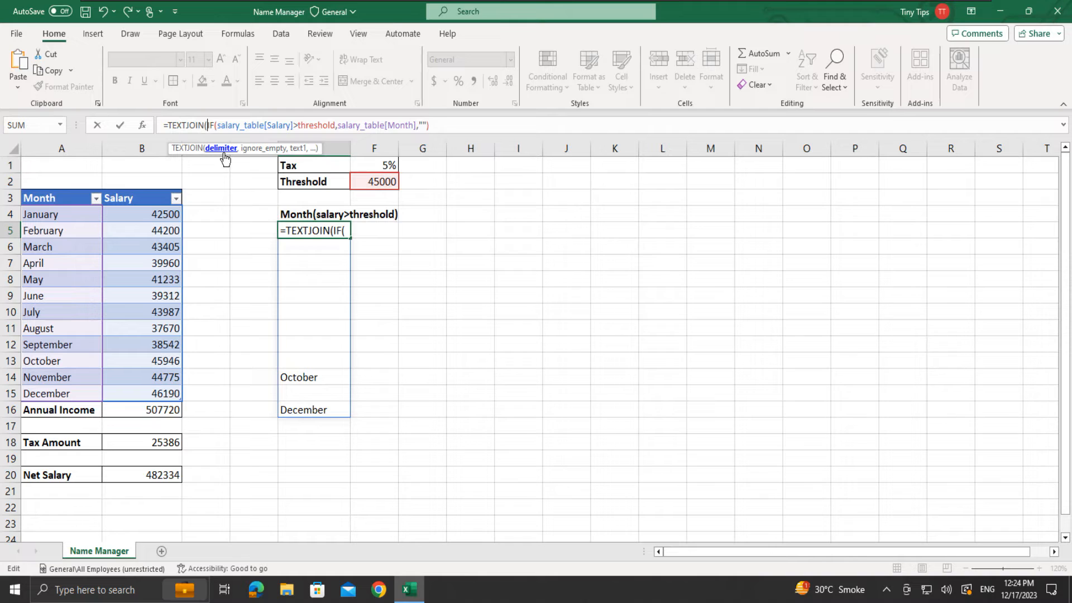
# - Give TEXTJOIN in E5 the delimiter CHAR(10) and TRUE to ignore empty cells, close it after the IF part, and enter the formula
pyautogui.write('char')
pyautogui.write('(10')
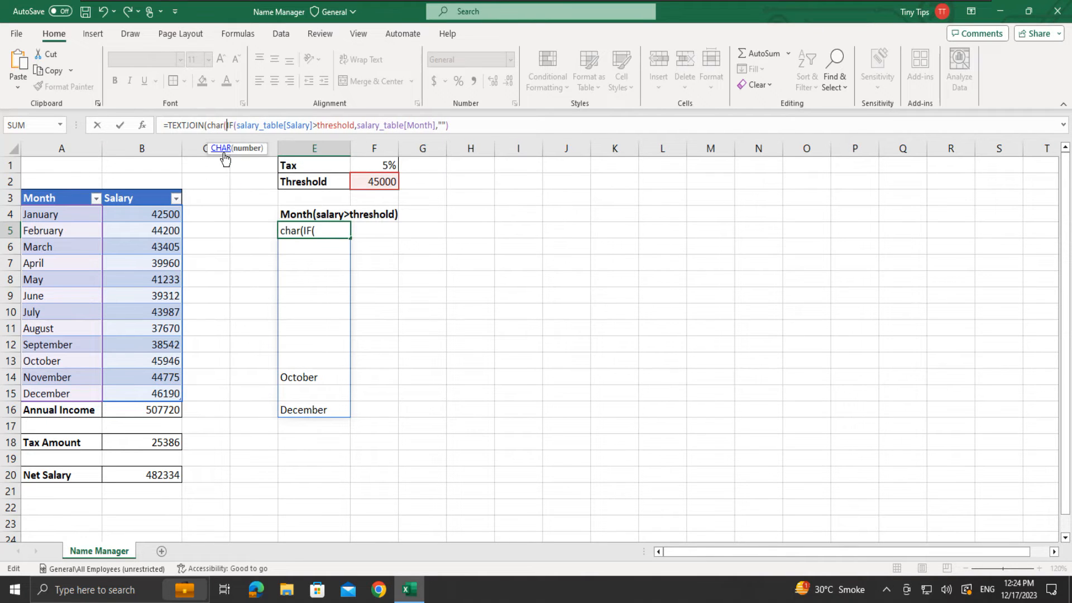
pyautogui.write(')')
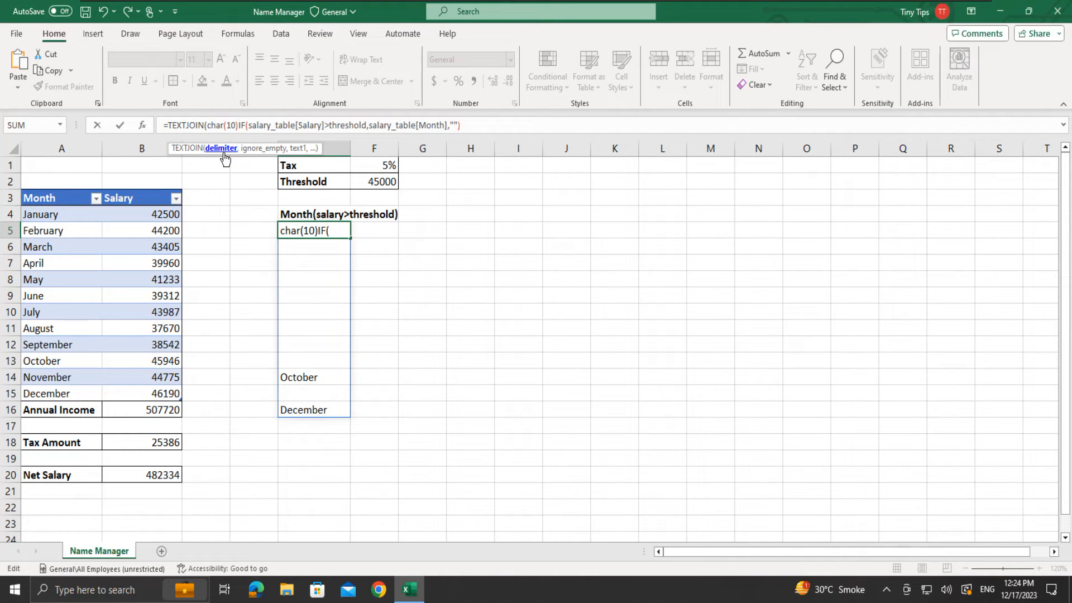
pyautogui.write(',')
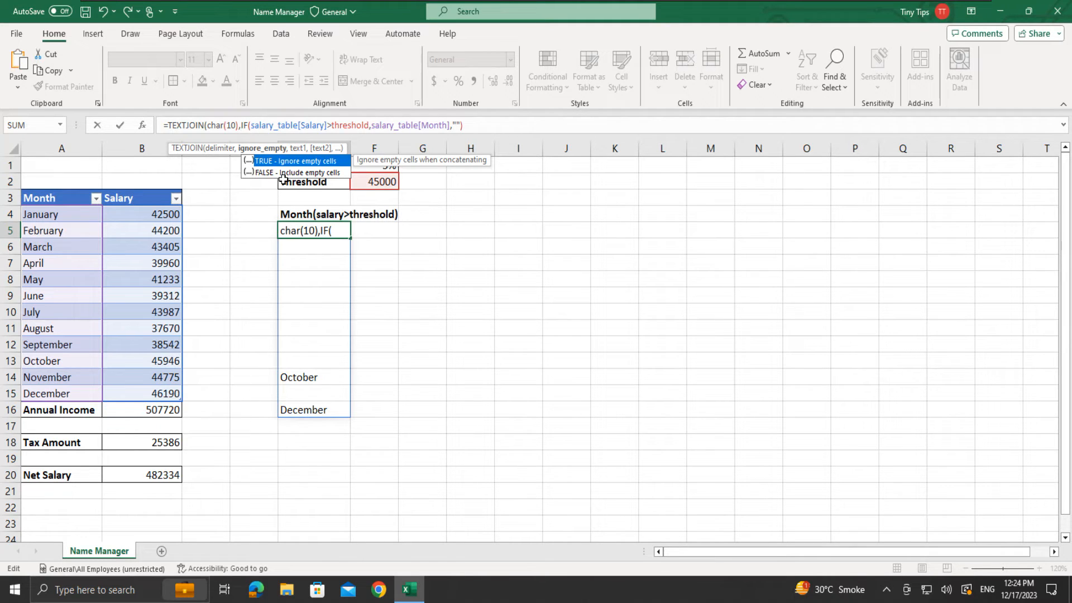
pyautogui.press('Tab')
pyautogui.write(',')
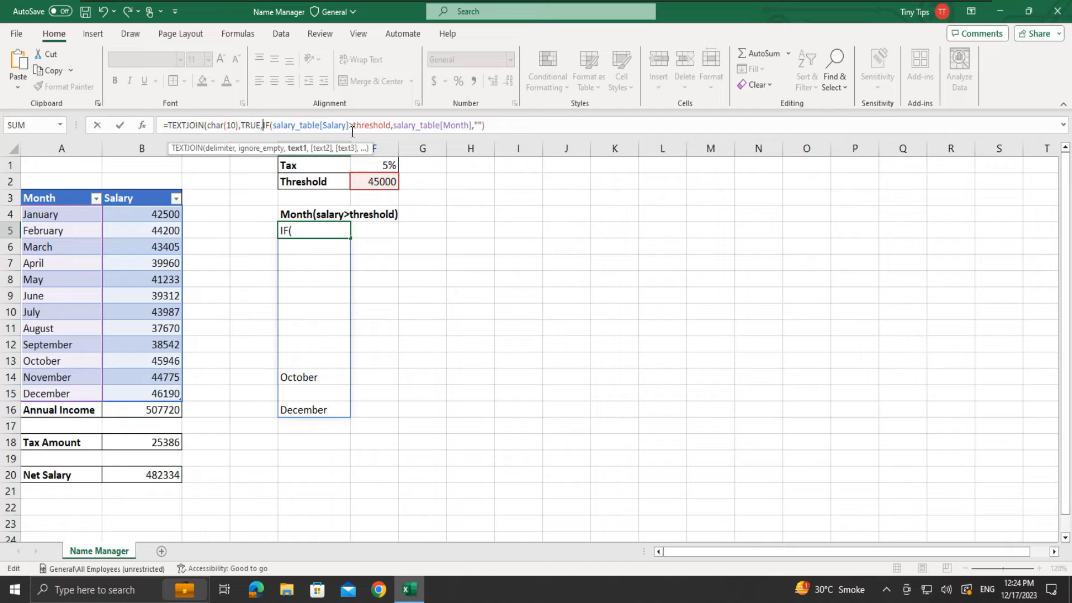
pyautogui.click(489, 124)
pyautogui.write(')')
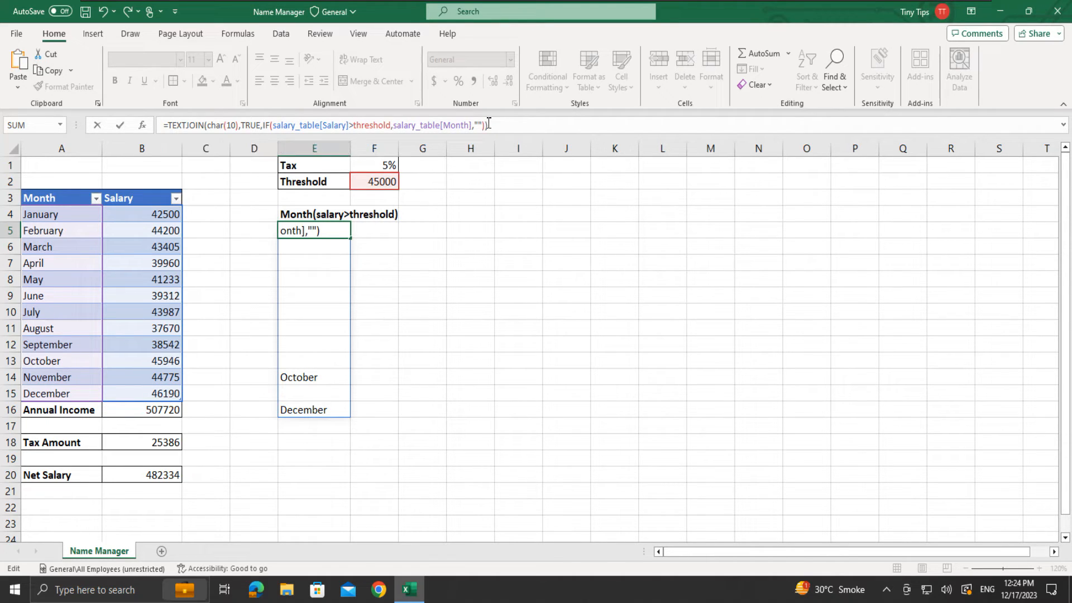
pyautogui.press('Return')
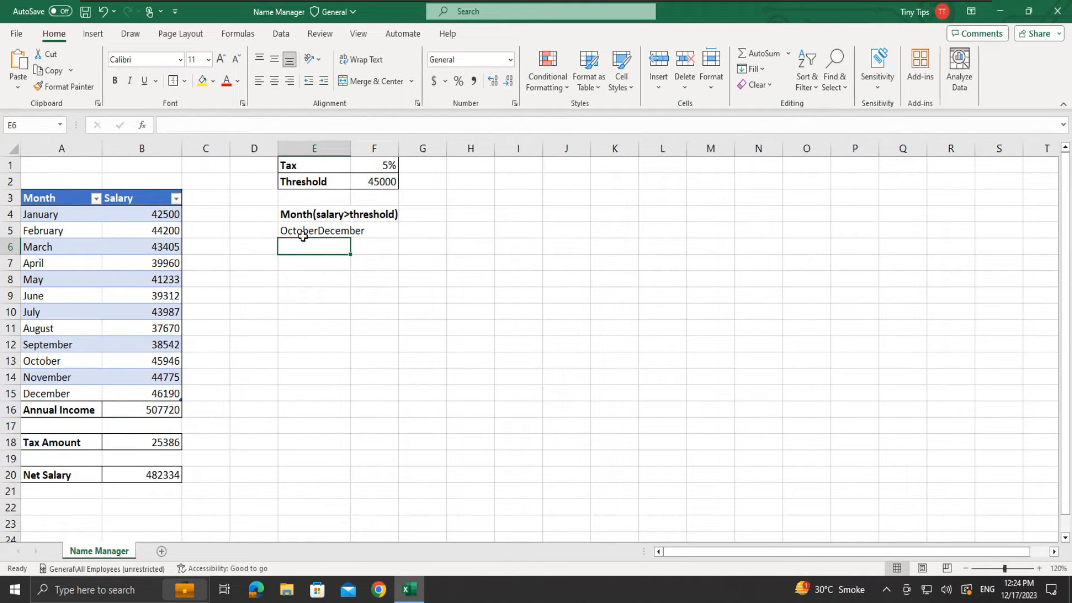
# - Turn on text wrapping for cell E5 through its cell alignment formatting
pyautogui.click(321, 230)
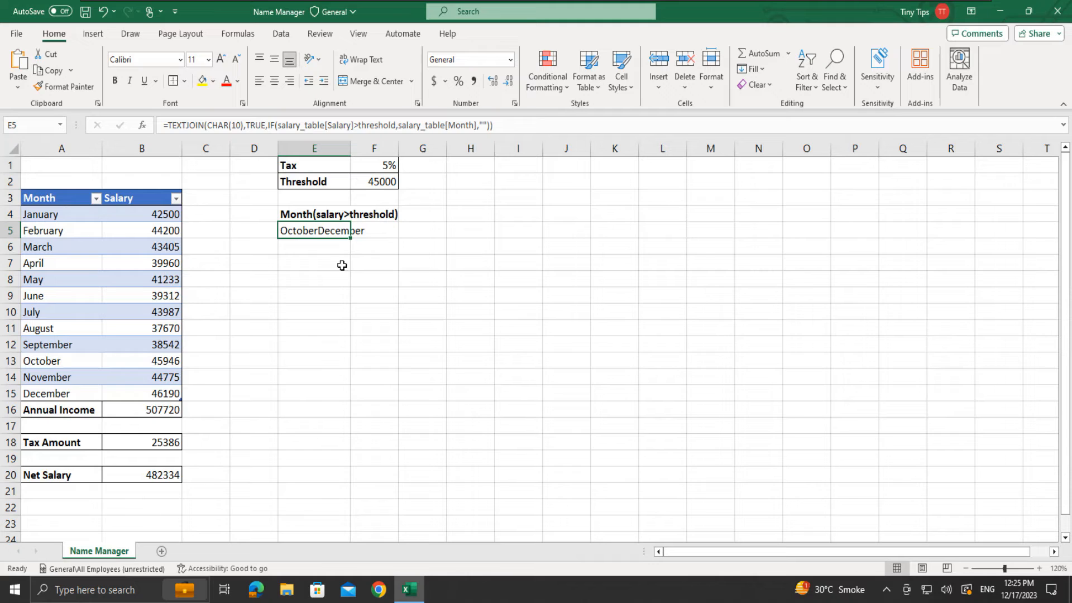
pyautogui.rightClick(341, 231)
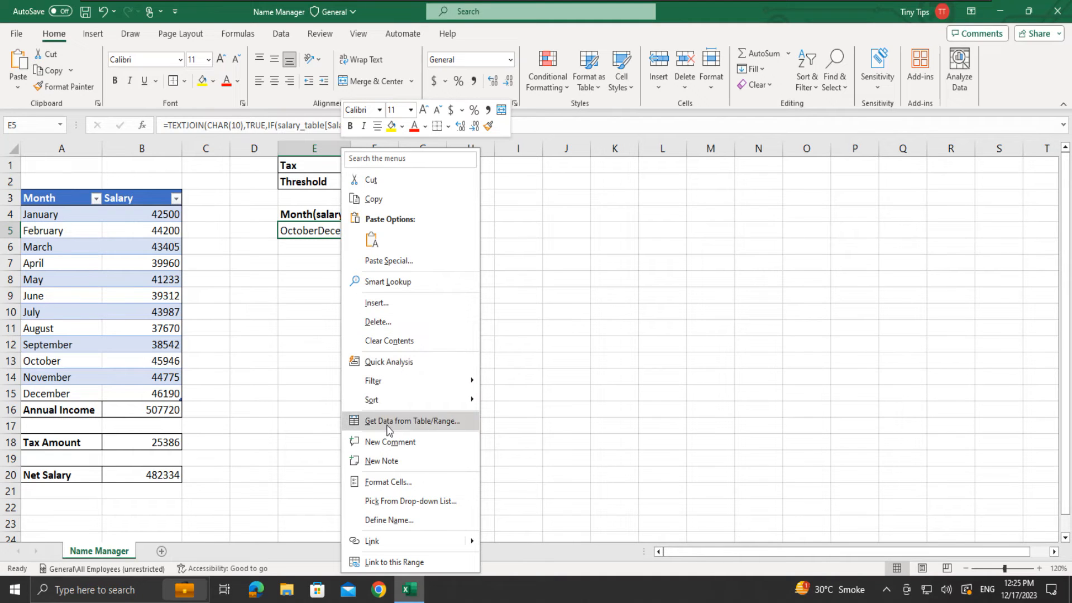
pyautogui.click(394, 481)
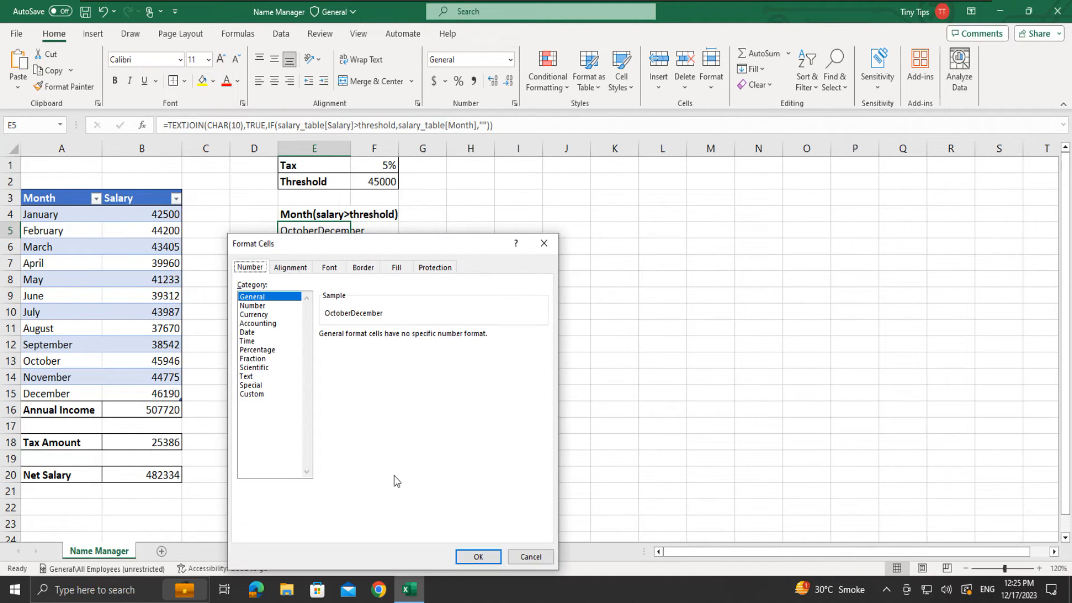
pyautogui.click(298, 269)
pyautogui.click(249, 386)
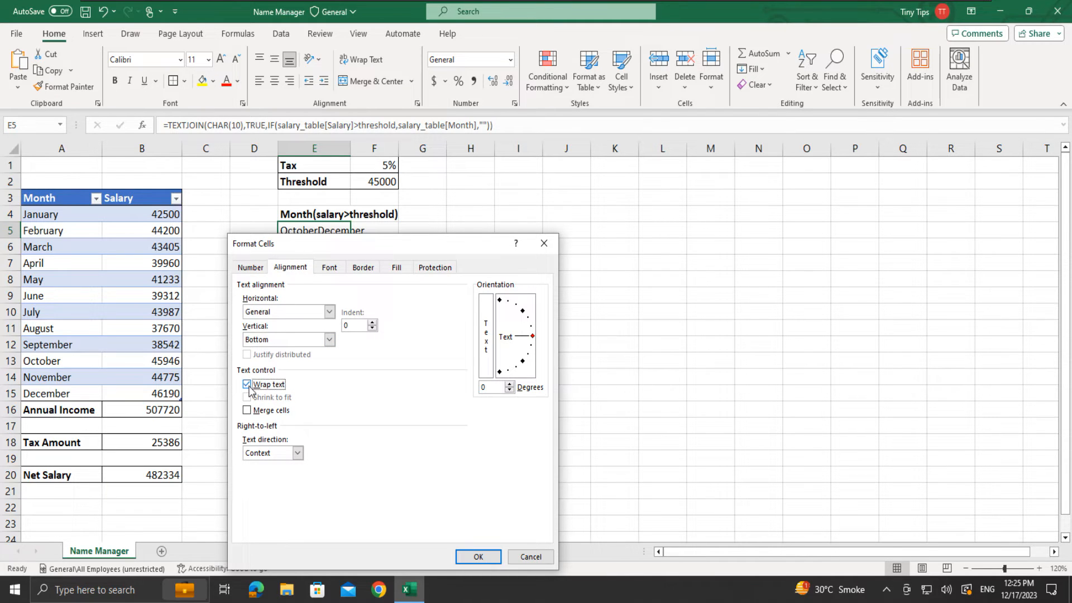
pyautogui.click(479, 557)
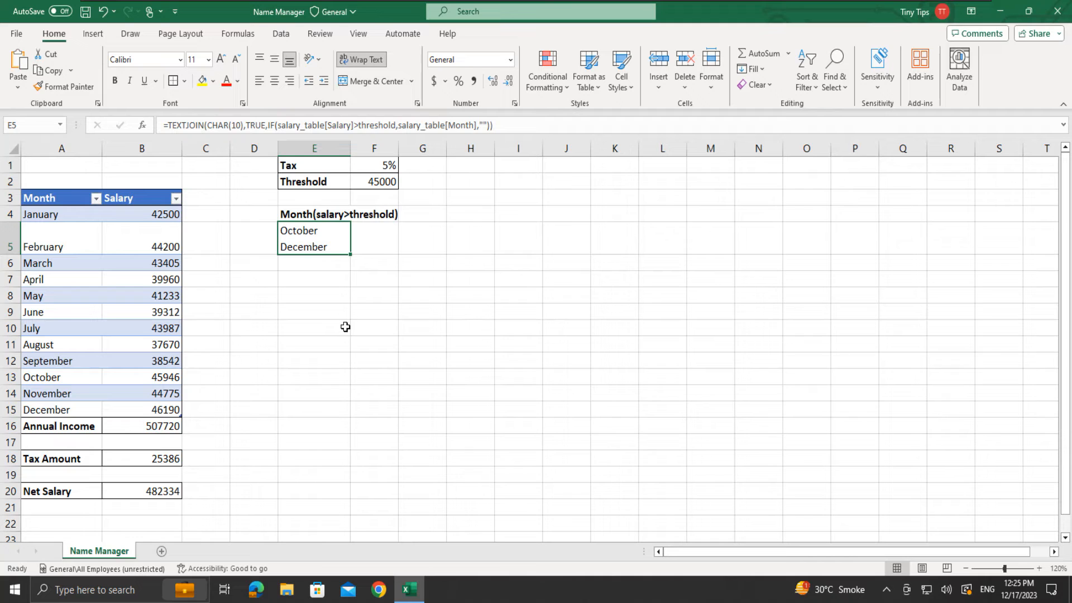
# - Copy the full TEXTJOIN formula text from E5 and clear the cell's contents
pyautogui.click(471, 127)
pyautogui.moveTo(471, 131); pyautogui.dragTo(165, 134)
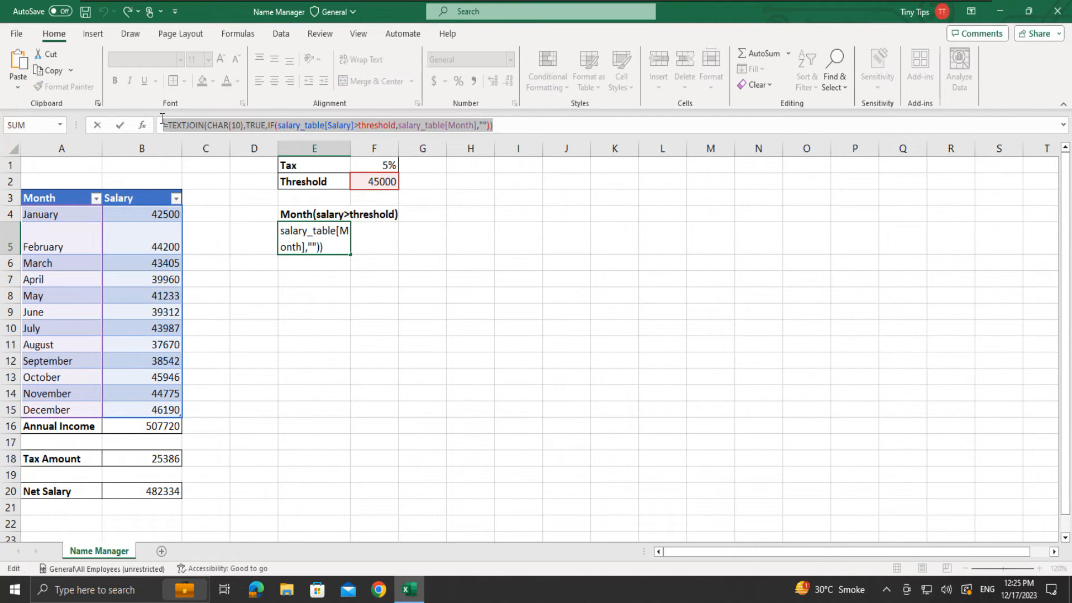
pyautogui.click(57, 72)
pyautogui.press('Escape')
pyautogui.press('Delete')
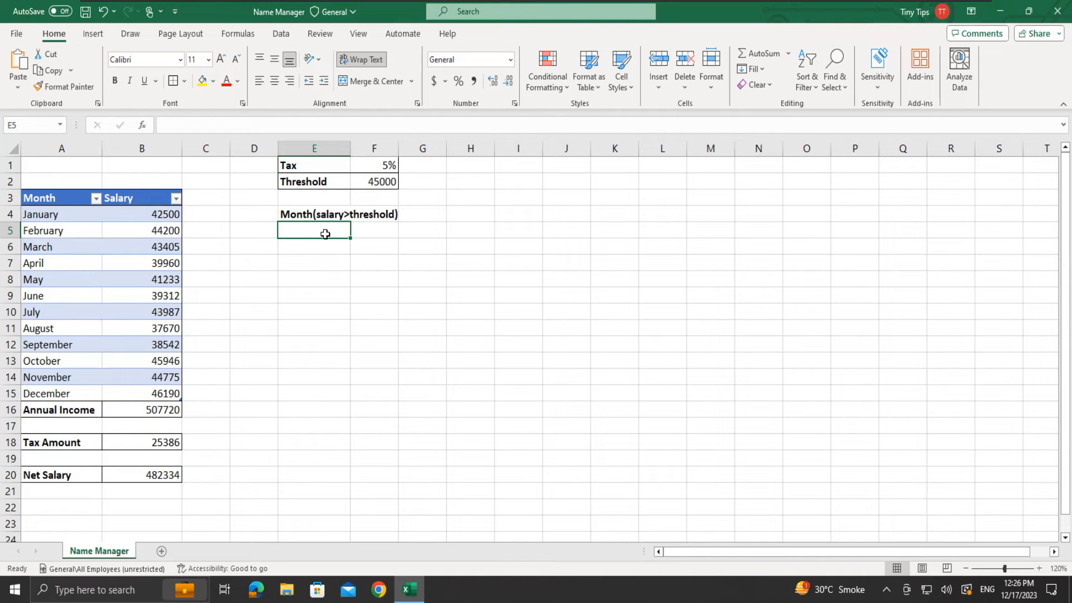
# - Define the workbook name salary_above_threshold, referring to the copied TEXTJOIN formula
pyautogui.hotkey('ctrl', 'alt', 'F3')
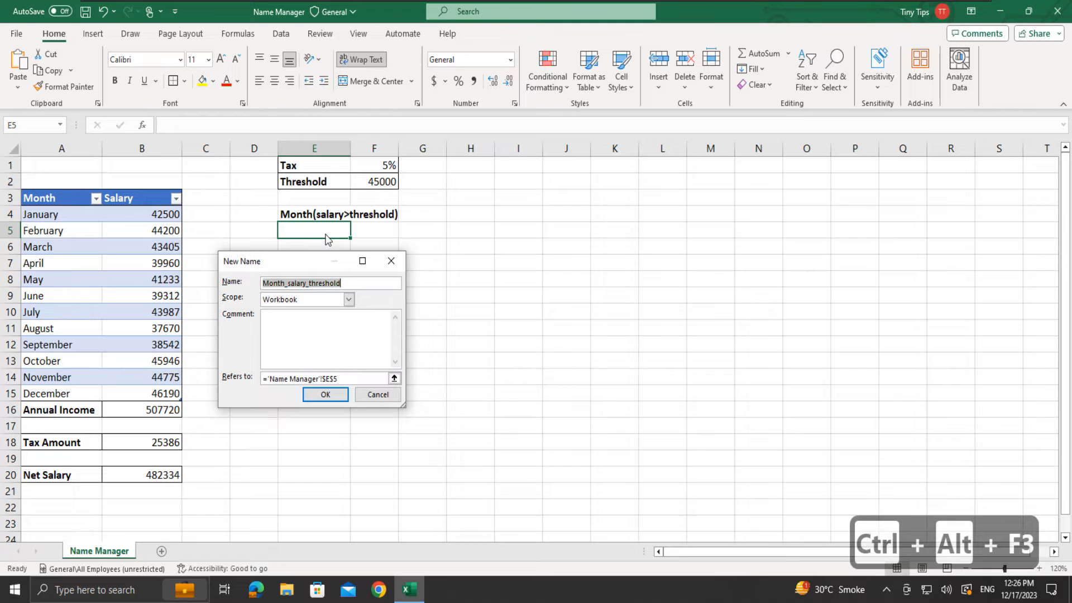
pyautogui.write('salary')
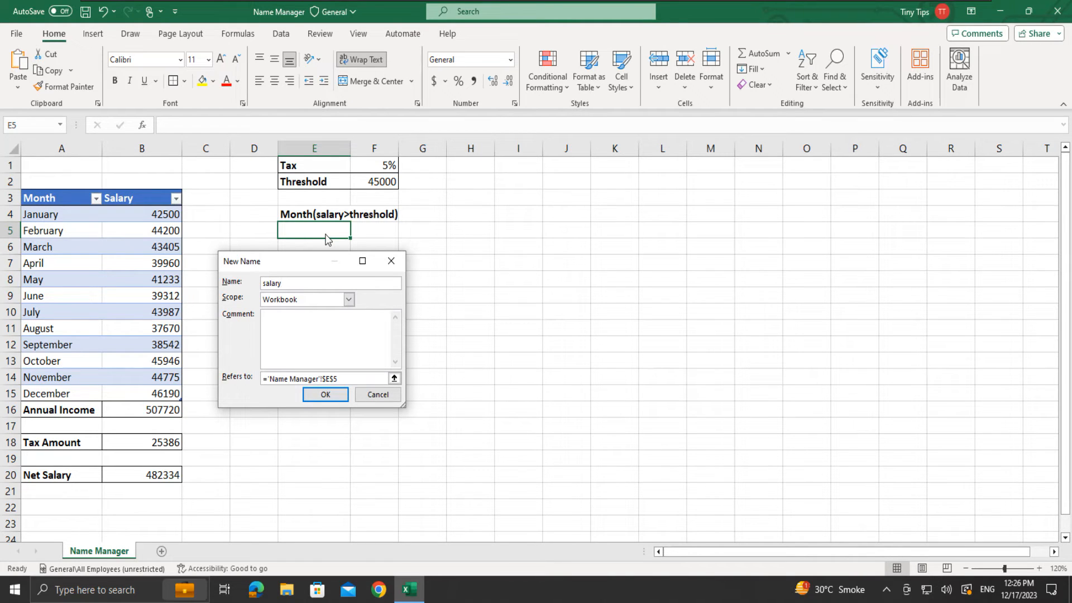
pyautogui.write('_above_threshold')
pyautogui.moveTo(339, 380); pyautogui.dragTo(264, 384)
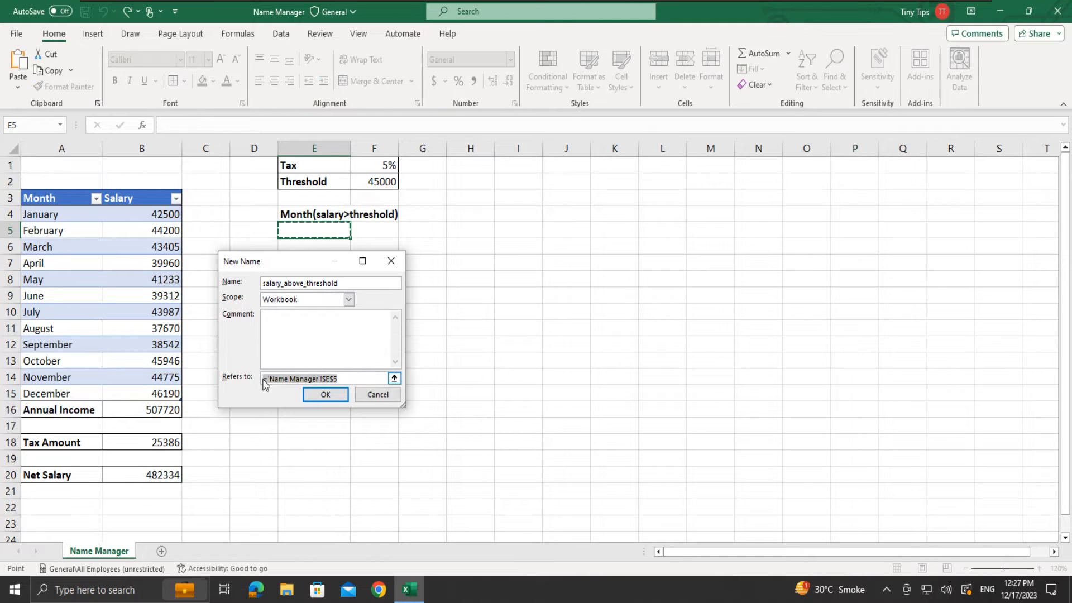
pyautogui.hotkey('ctrl', 'v')
pyautogui.moveTo(380, 380); pyautogui.dragTo(254, 386)
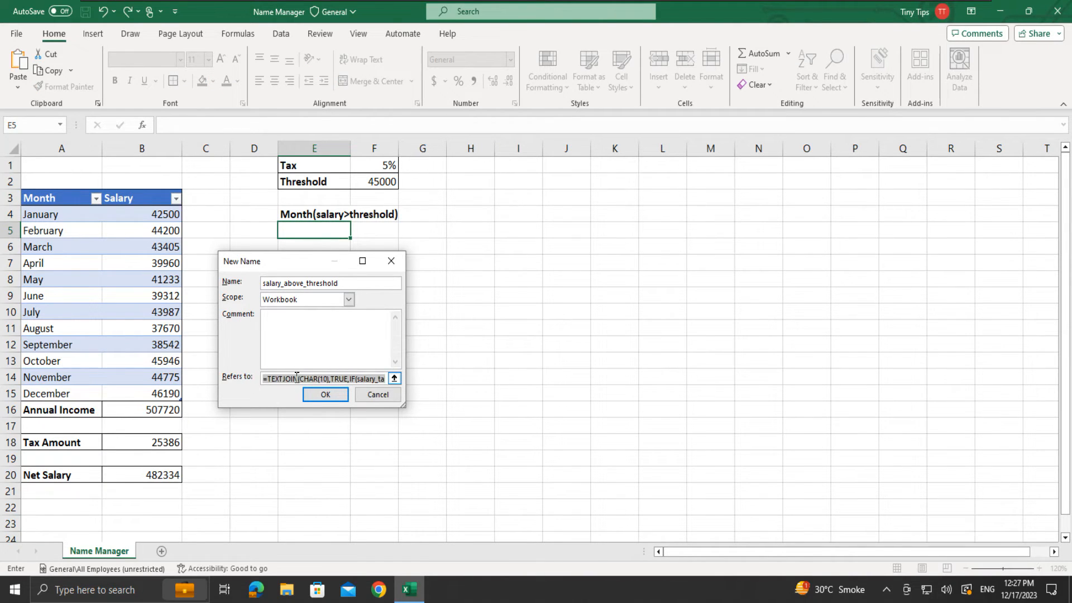
pyautogui.click(294, 379)
pyautogui.click(326, 395)
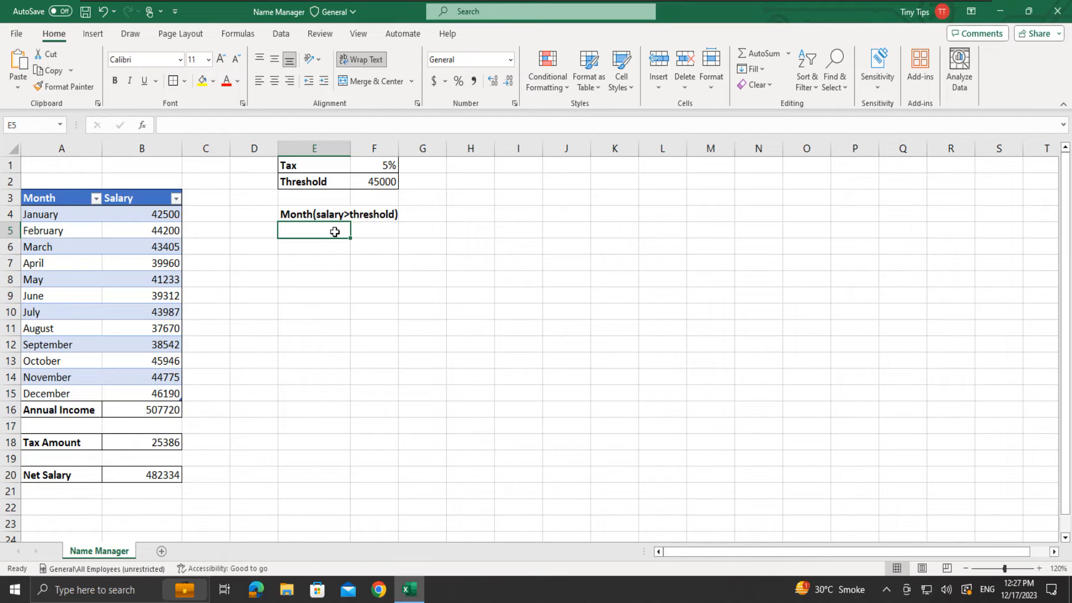
# - Enter the formula =salary_above_threshold in E5
pyautogui.write('=')
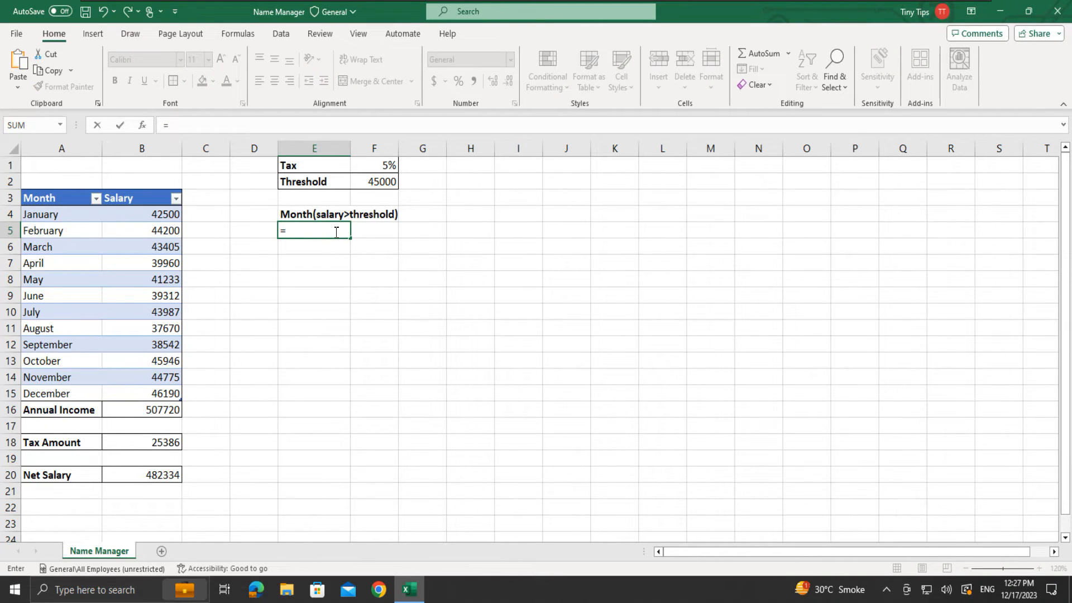
pyautogui.write('sala')
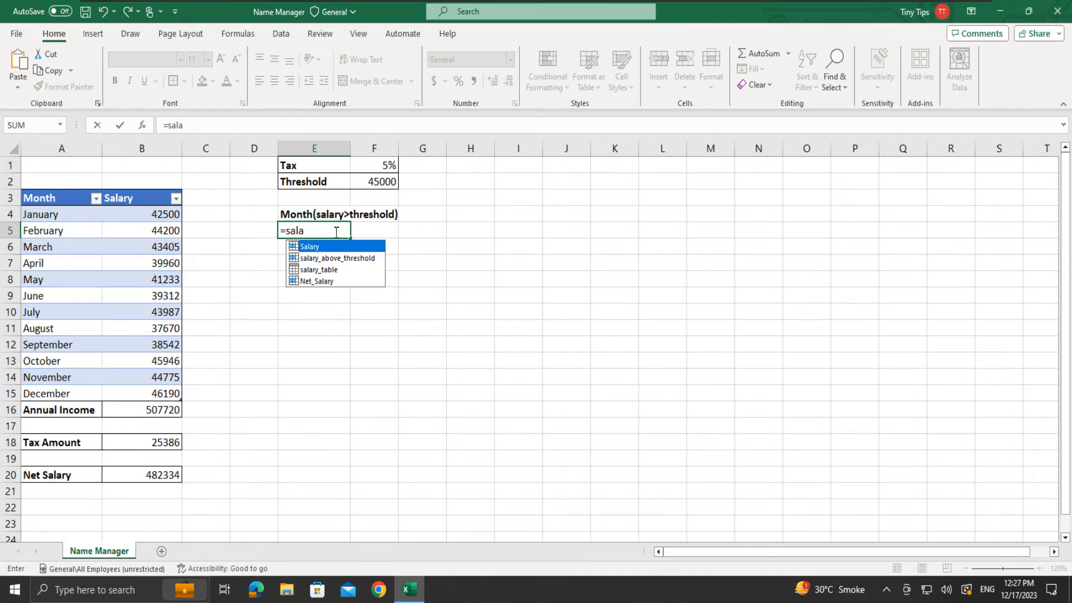
pyautogui.press('Down')
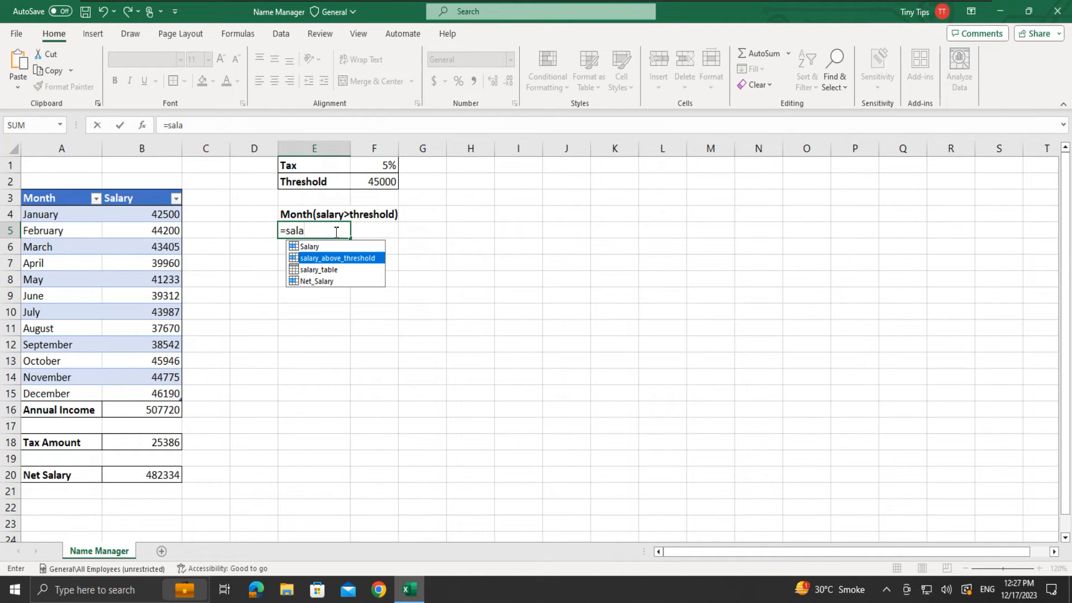
pyautogui.press('Tab')
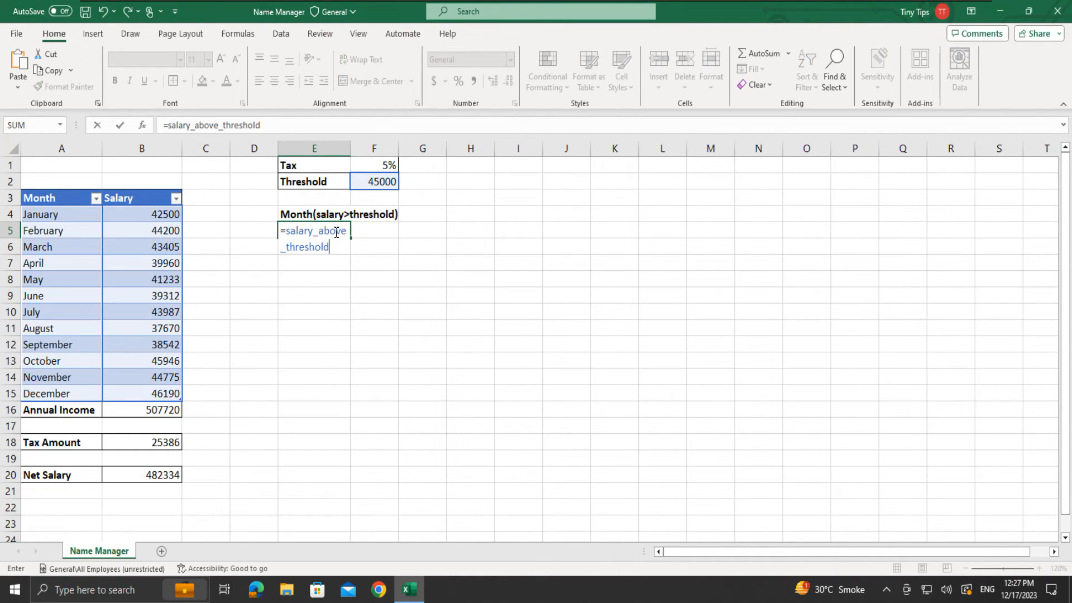
pyautogui.press('Return')
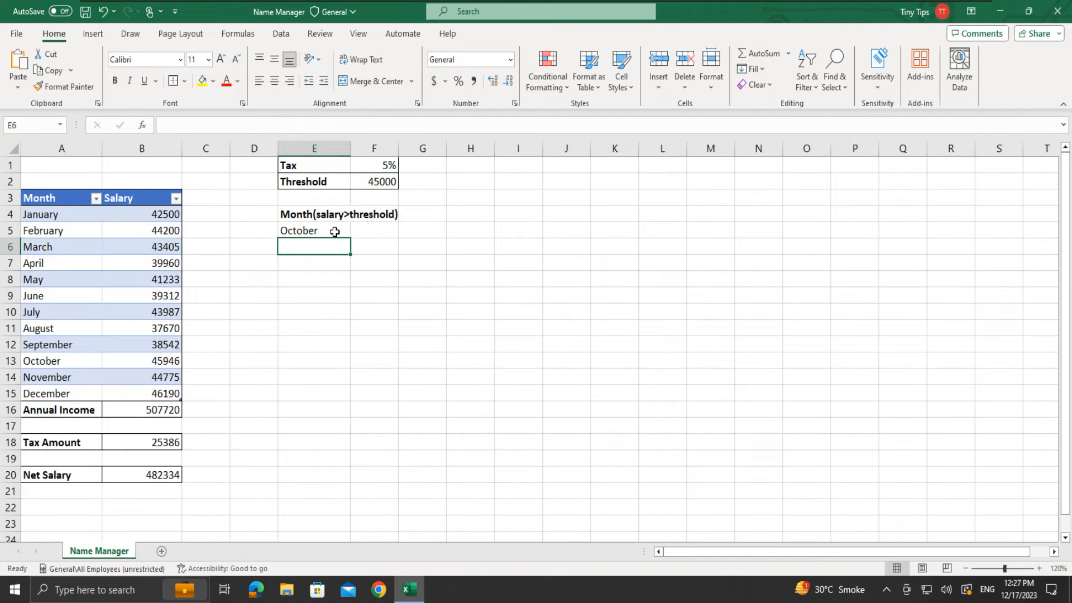
# - Autofit the height of row 5 to the wrapped month list in E5
pyautogui.click(349, 279)
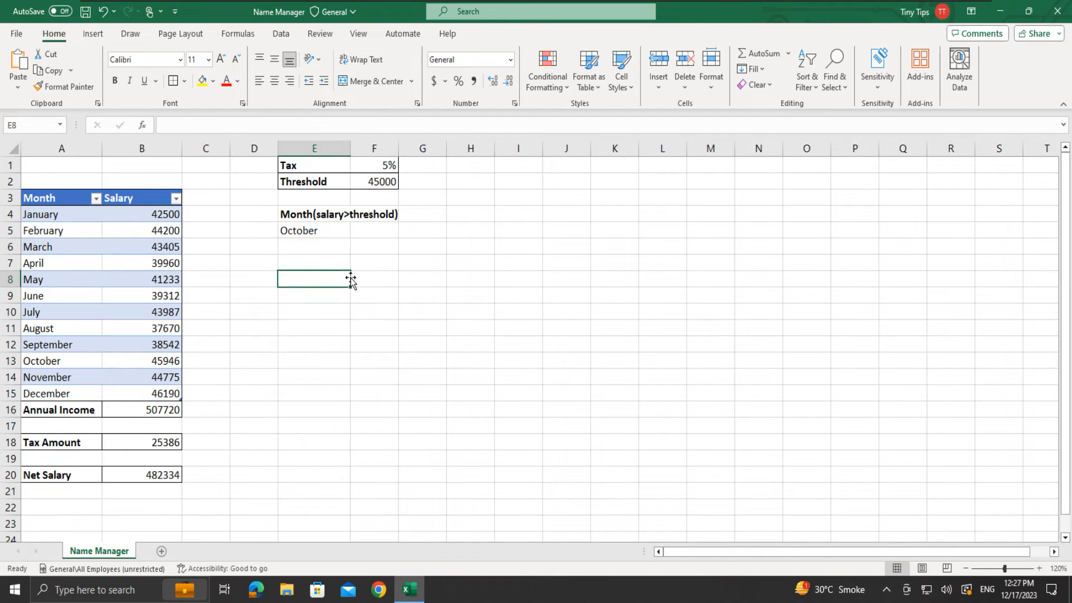
pyautogui.click(335, 230)
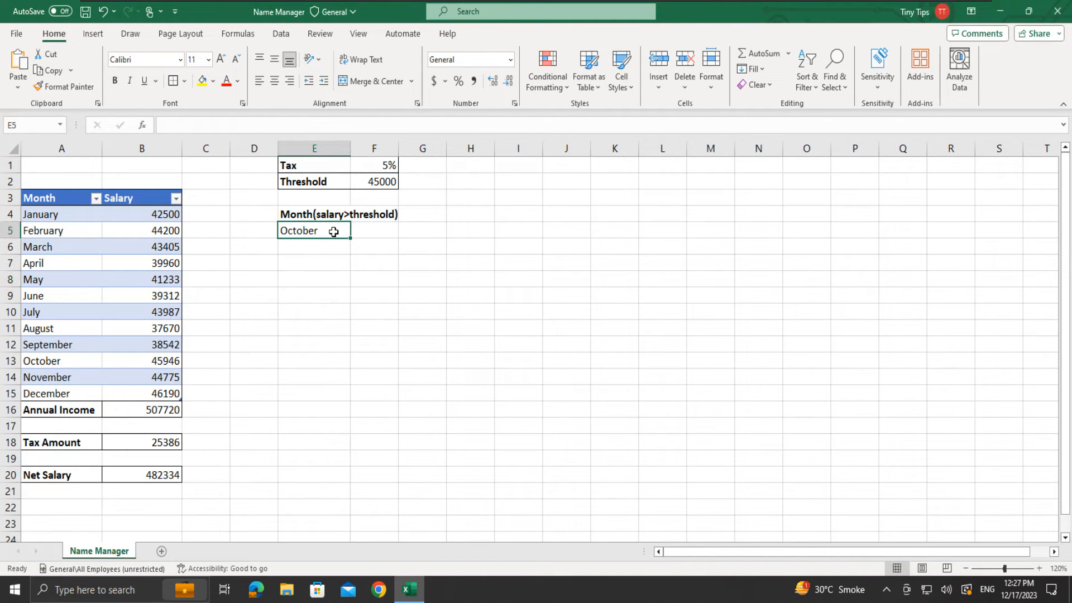
pyautogui.doubleClick(12, 239)
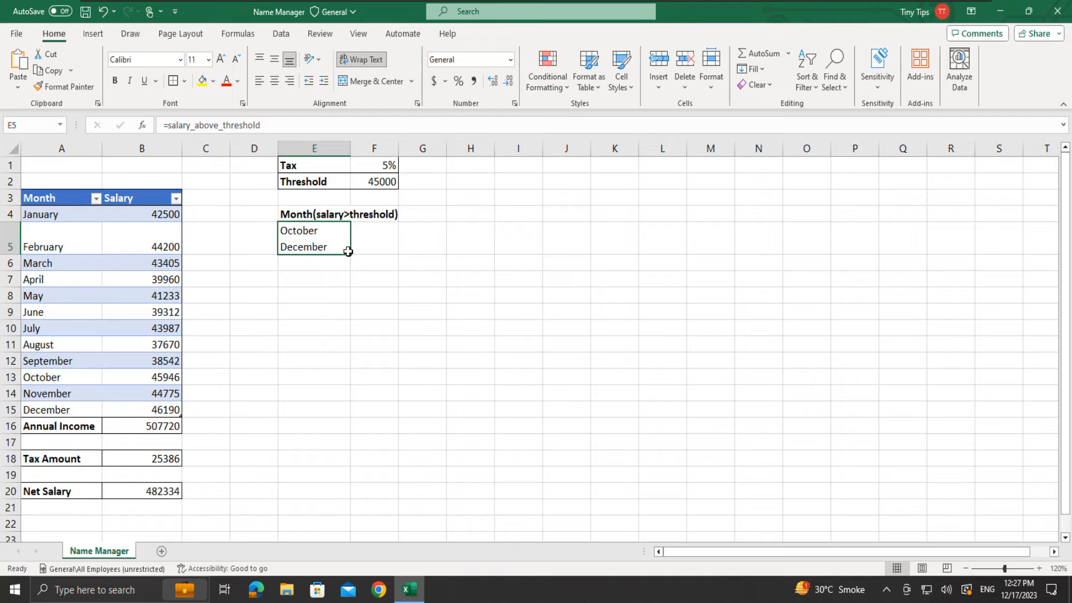
# - Copy the Month(salary>threshold) heading from E4 into A1 of a new sheet and widen column A to fit it
pyautogui.moveTo(307, 214); pyautogui.dragTo(346, 218)
pyautogui.hotkey('ctrl', 'c')
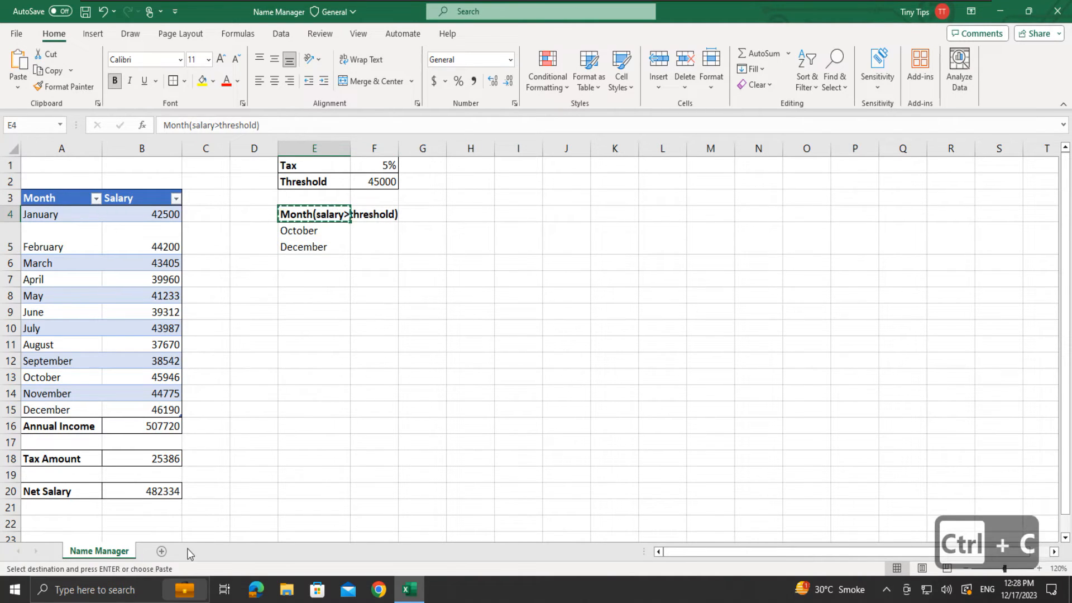
pyautogui.click(162, 552)
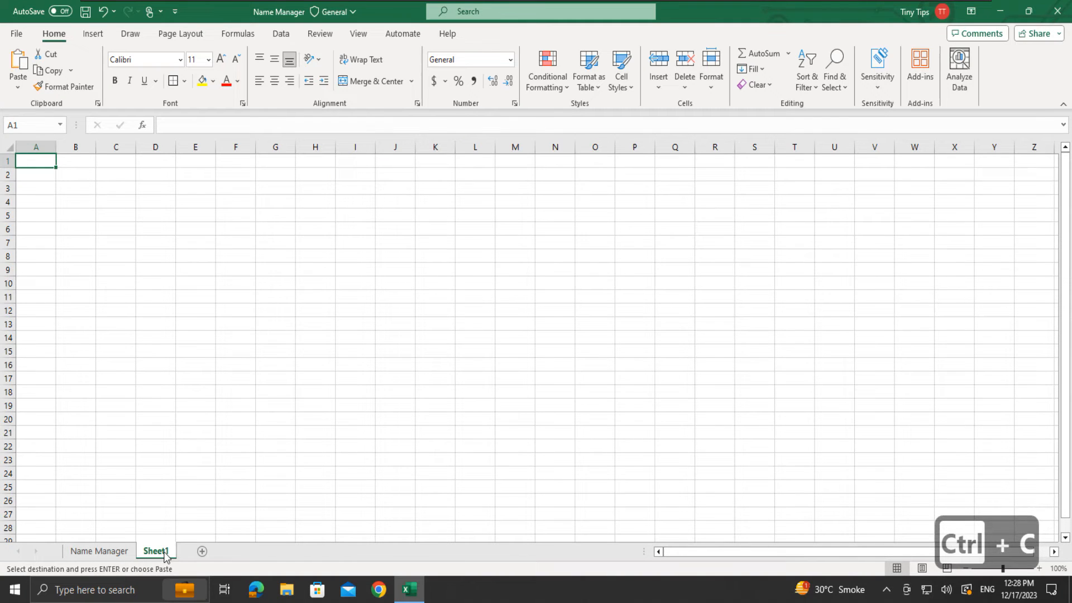
pyautogui.hotkey('ctrl', 'v')
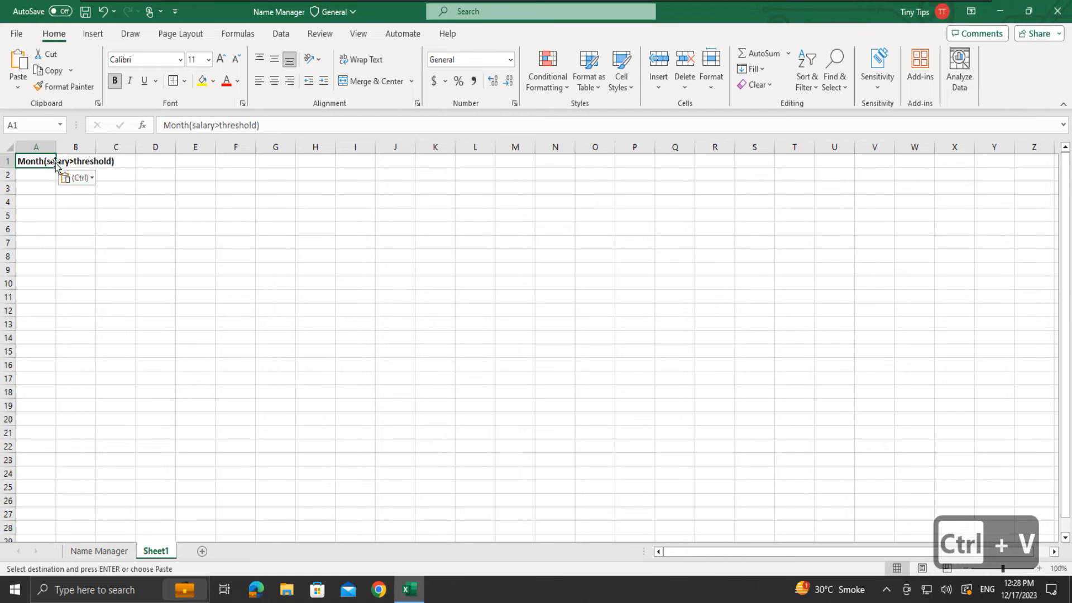
pyautogui.moveTo(56, 148); pyautogui.dragTo(115, 156)
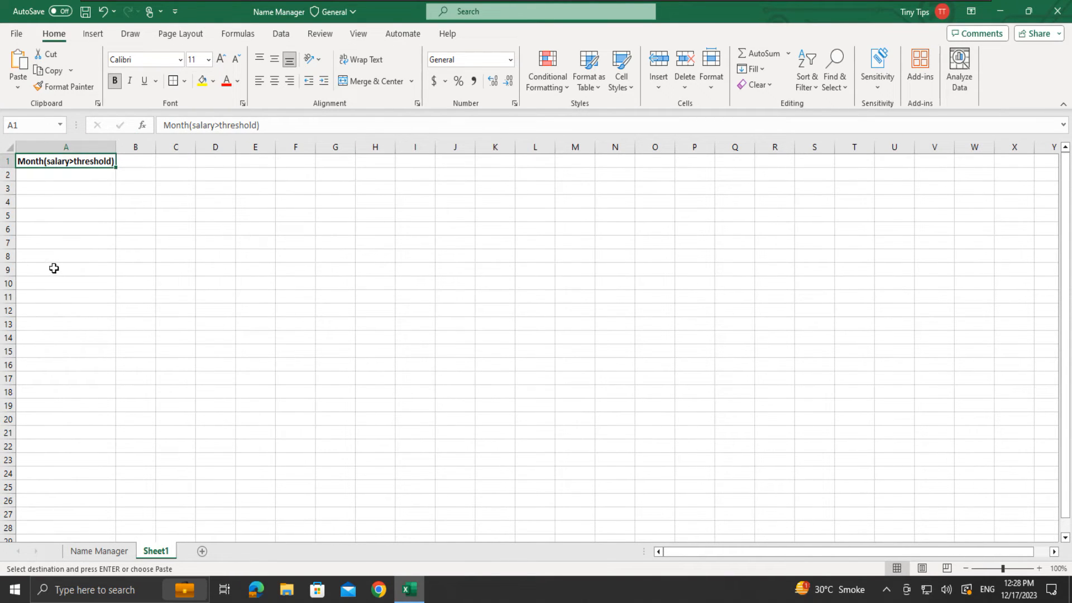
# - Enter the formula =salary_above_threshold in A2 of Sheet1
pyautogui.click(67, 176)
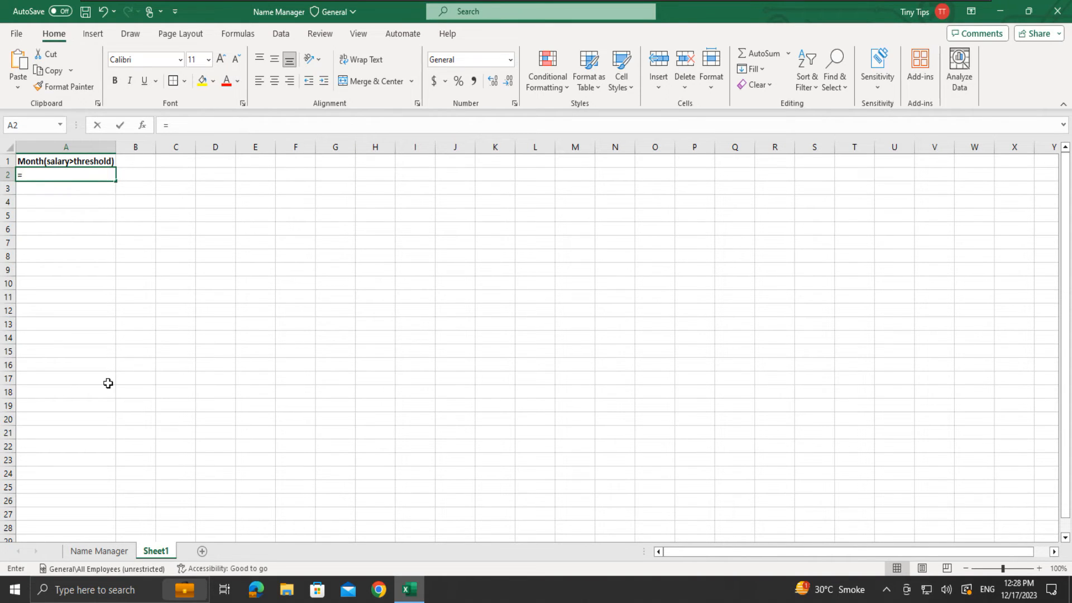
pyautogui.write('=sala')
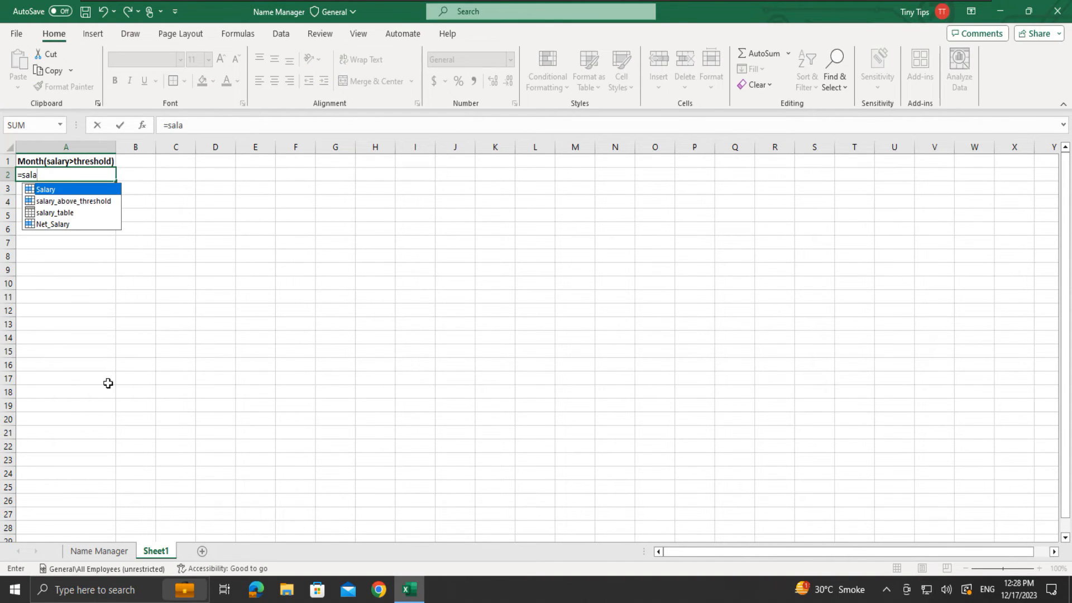
pyautogui.press('Down')
pyautogui.press('Tab')
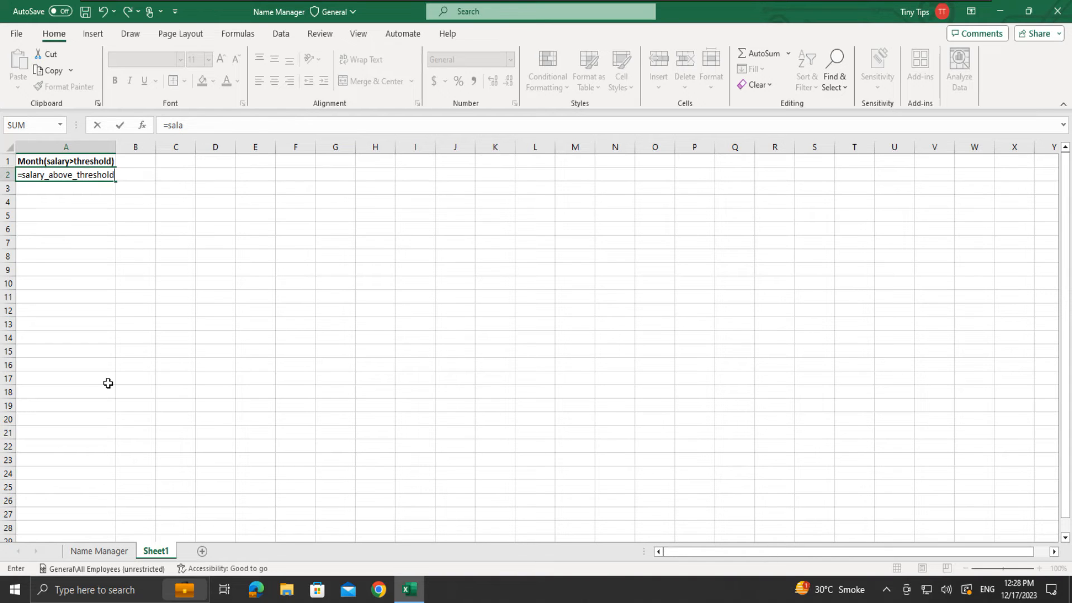
pyautogui.press('Return')
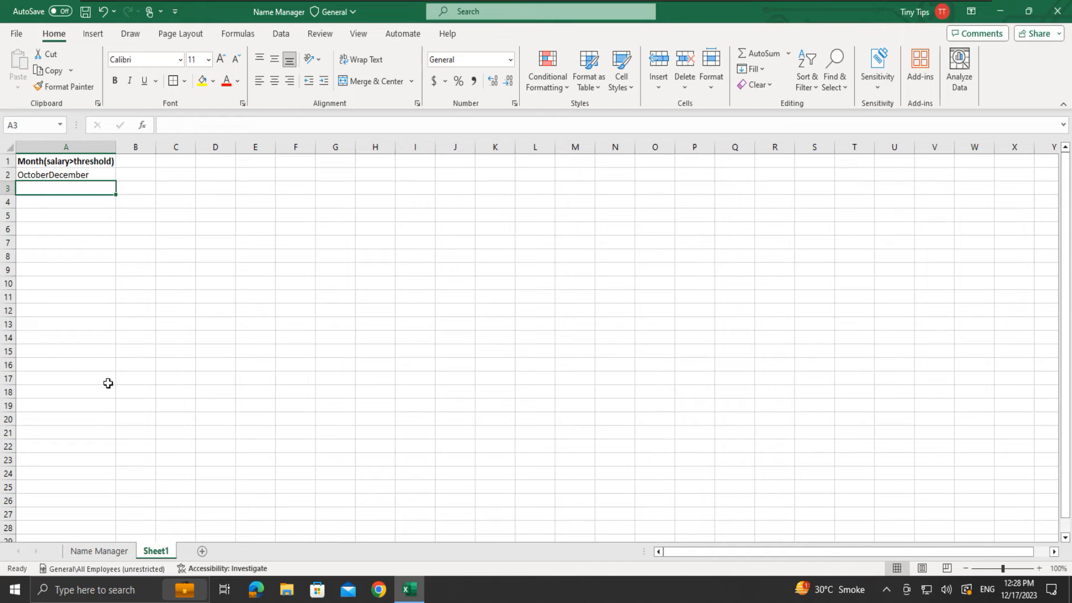
# - Wrap the text in A2 so that each month sits on its own line
pyautogui.click(85, 174)
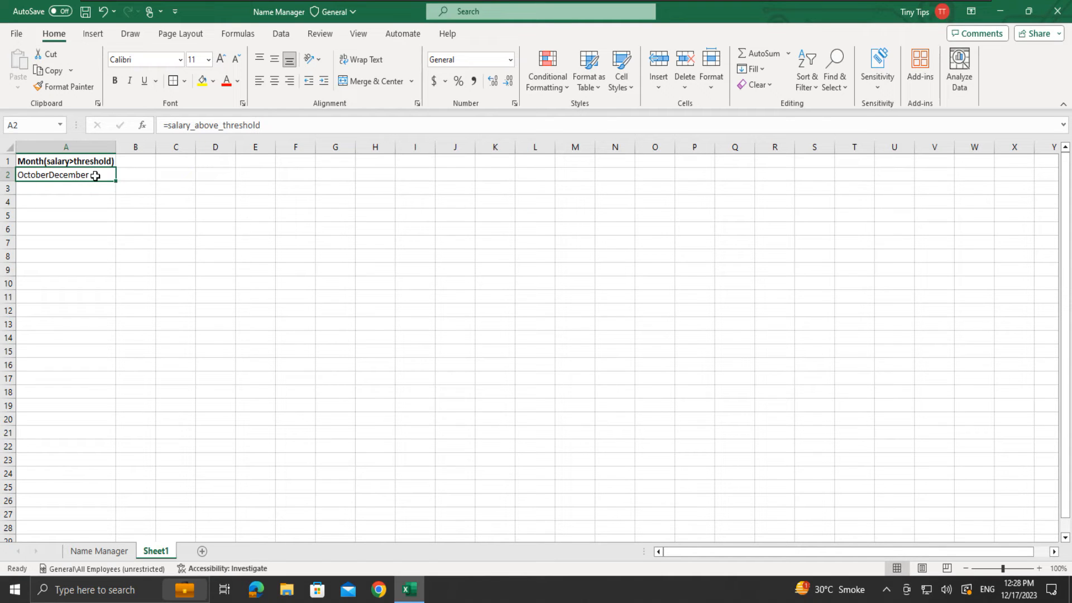
pyautogui.hotkey('alt', 'h')
pyautogui.press('w')
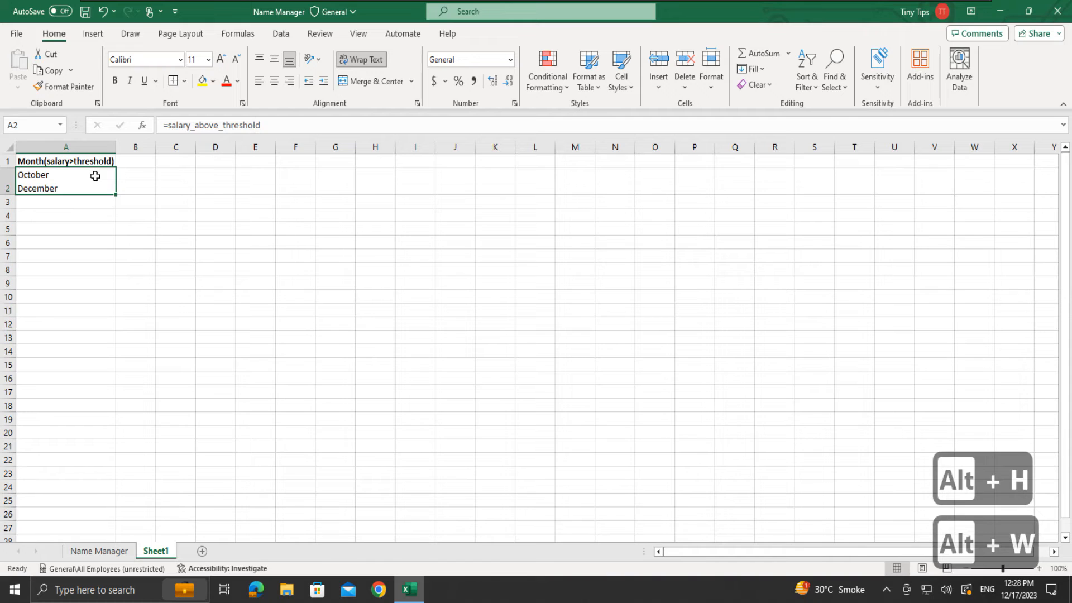
# - Change February's salary in B5 of the Name Manager sheet to 49200
pyautogui.click(104, 552)
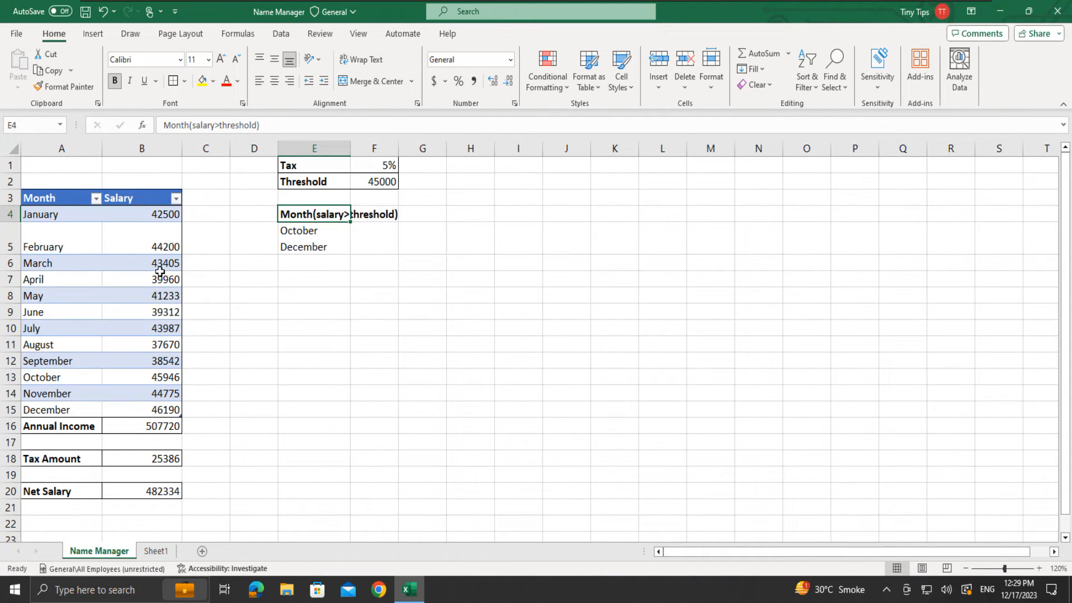
pyautogui.doubleClick(166, 246)
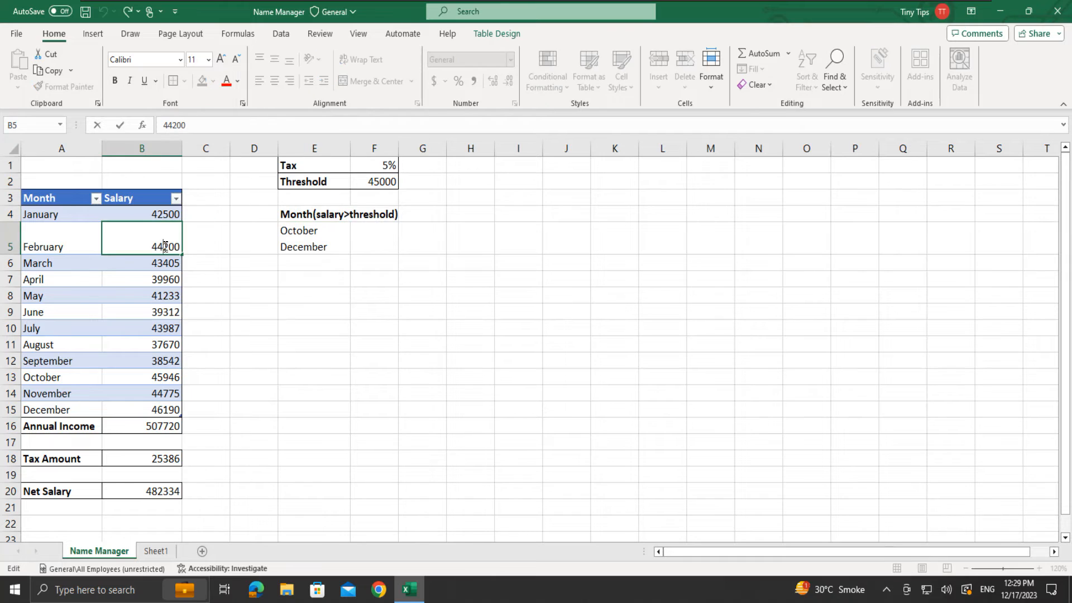
pyautogui.press('BackSpace')
pyautogui.write('9')
pyautogui.click(191, 263)
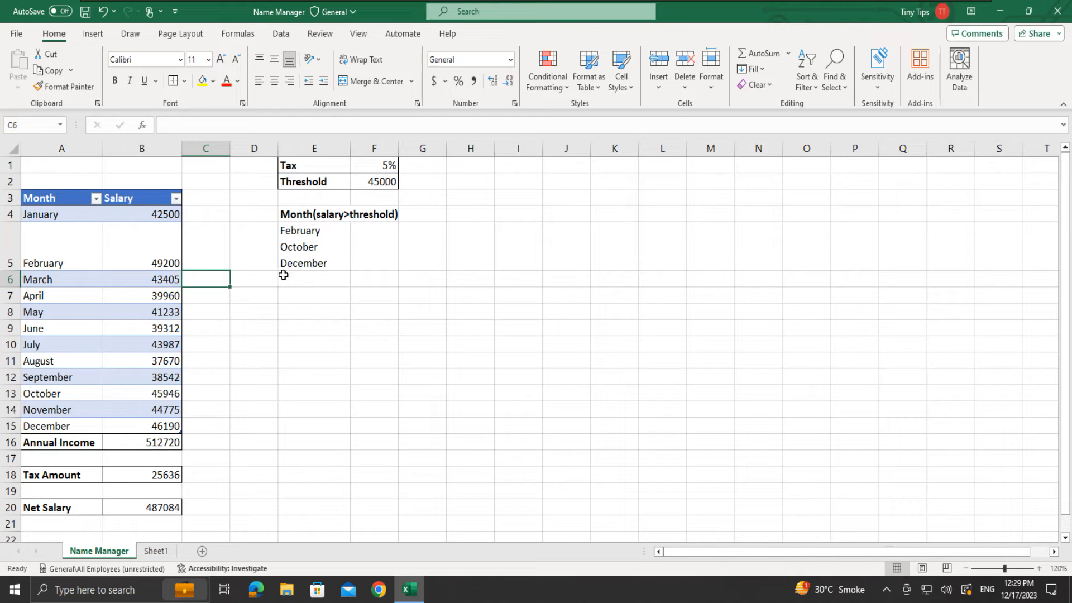
# - Autofit the height of row 2 on Sheet1 to the wrapped month list
pyautogui.click(156, 553)
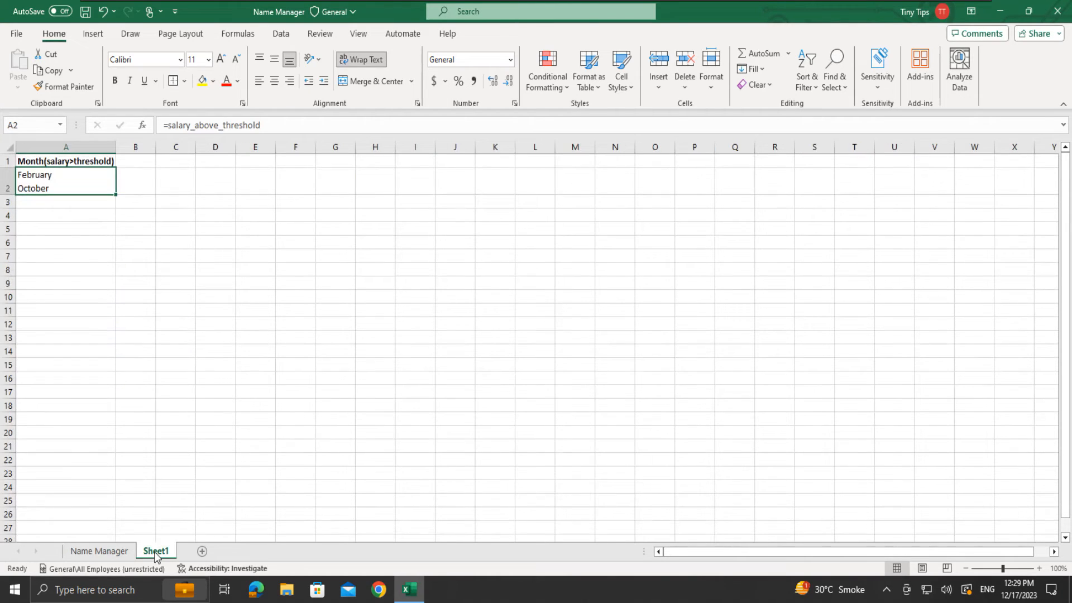
pyautogui.doubleClick(8, 196)
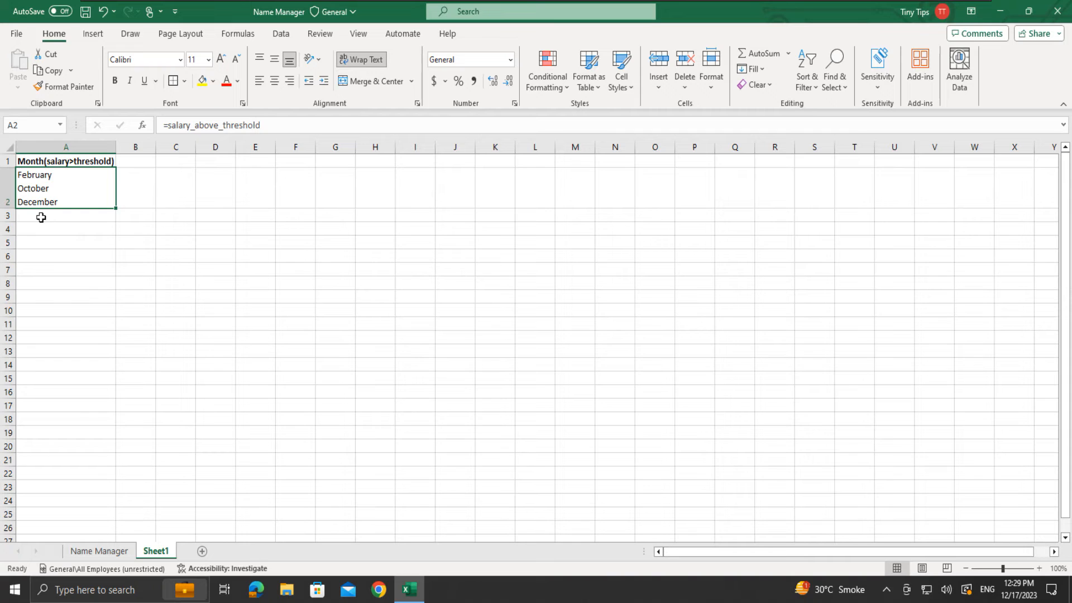
# - Edit the defined name salary_above_threshold, replacing the CHAR(10) delimiter in its TEXTJOIN formula with ","
pyautogui.click(101, 552)
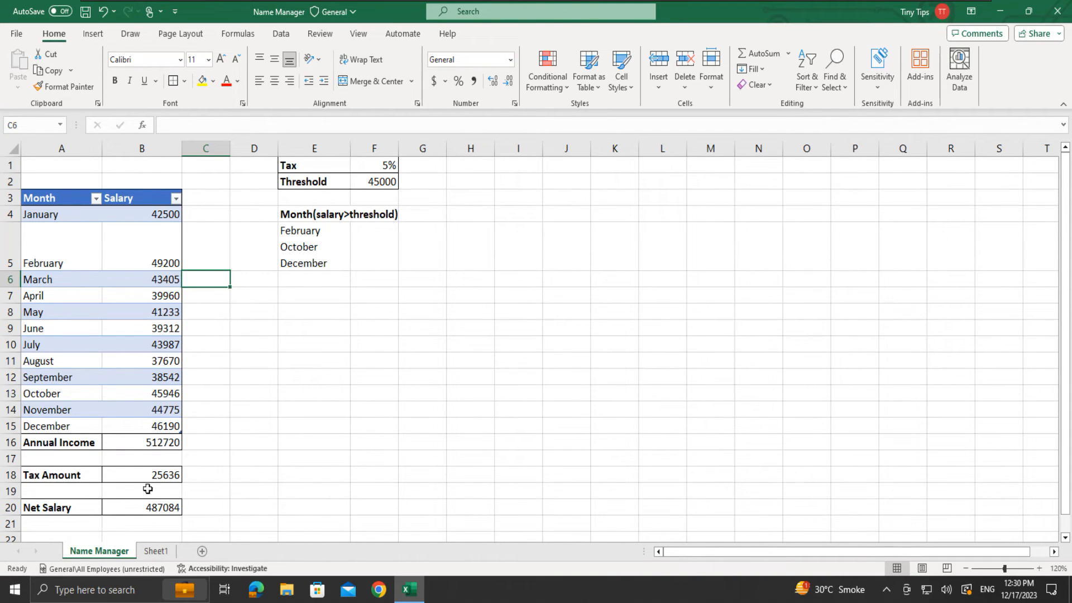
pyautogui.click(318, 249)
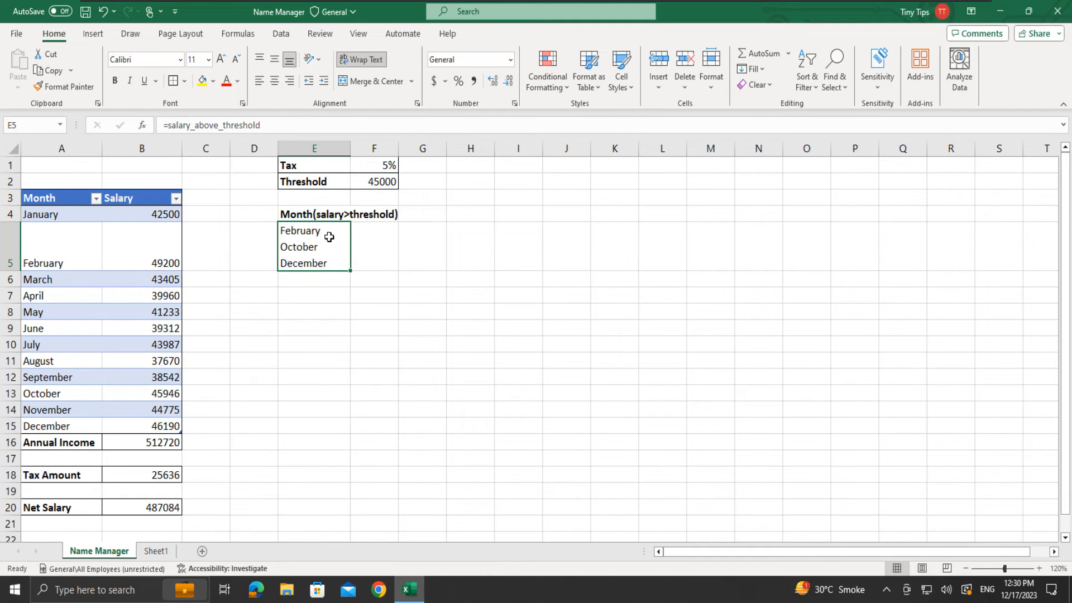
pyautogui.hotkey('ctrl', 'F3')
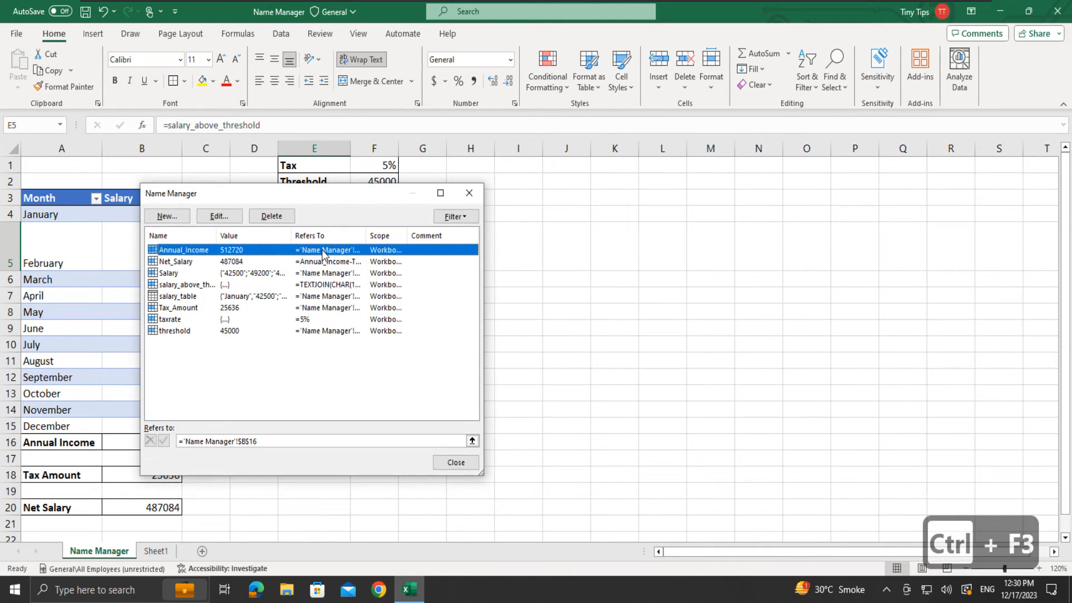
pyautogui.doubleClick(222, 286)
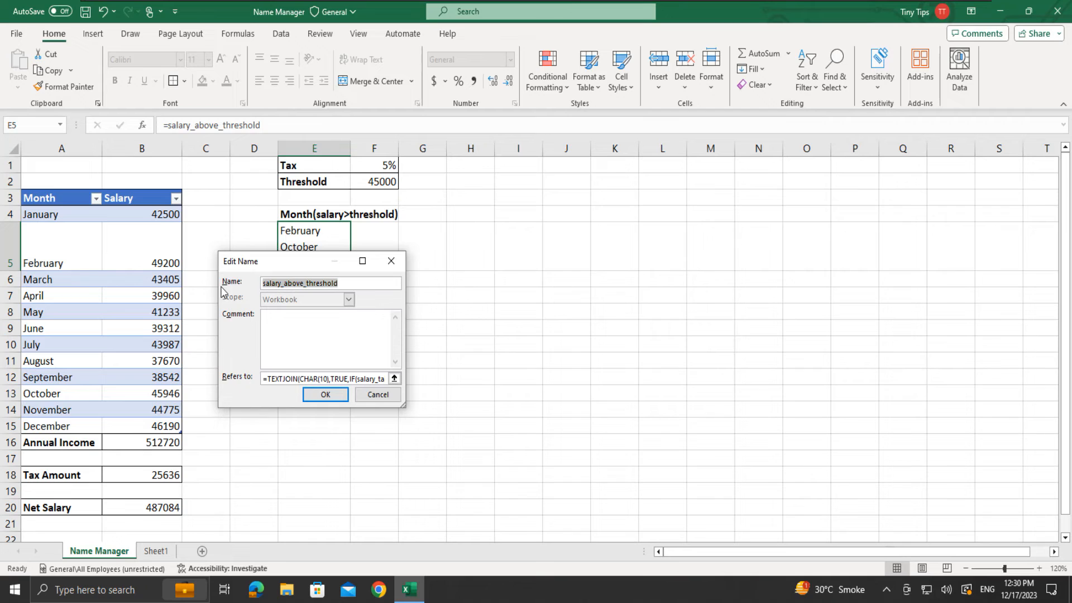
pyautogui.click(320, 378)
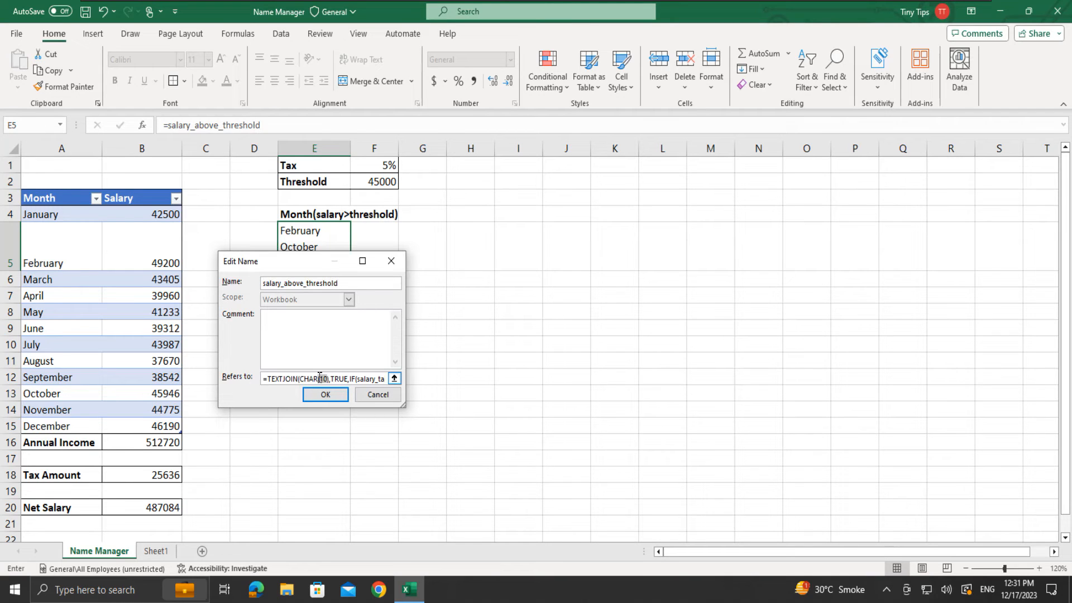
pyautogui.moveTo(315, 378); pyautogui.dragTo(302, 379)
pyautogui.press('BackSpace')
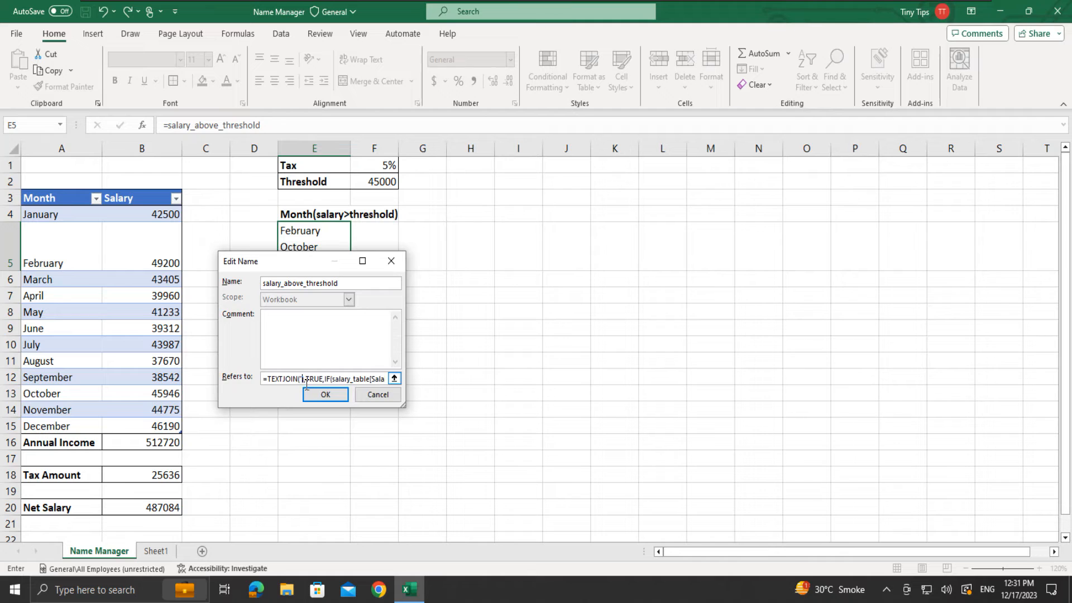
pyautogui.write('","')
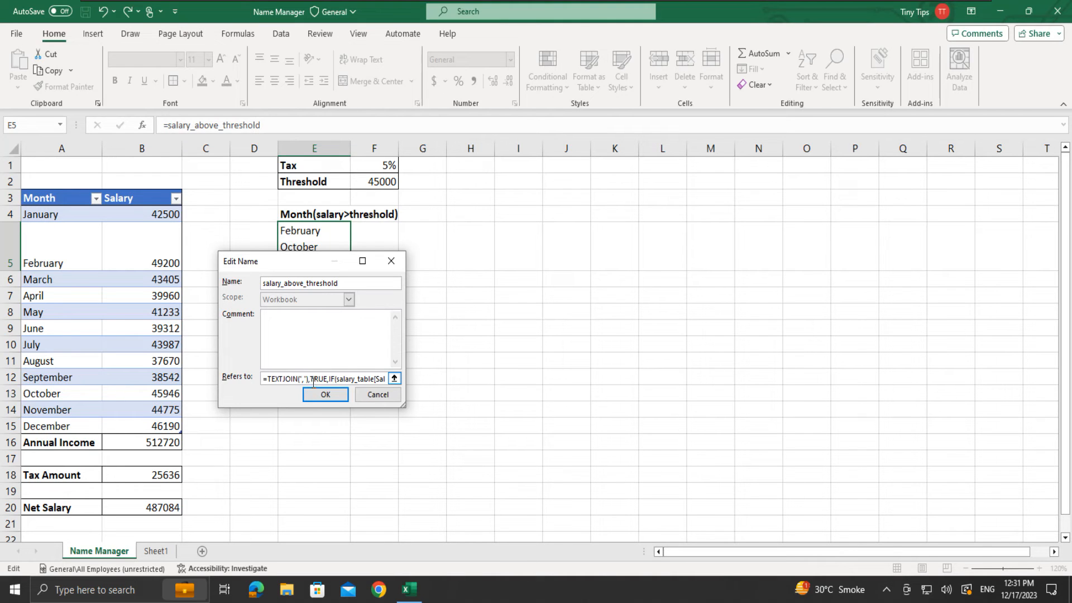
pyautogui.press('BackSpace')
pyautogui.click(324, 395)
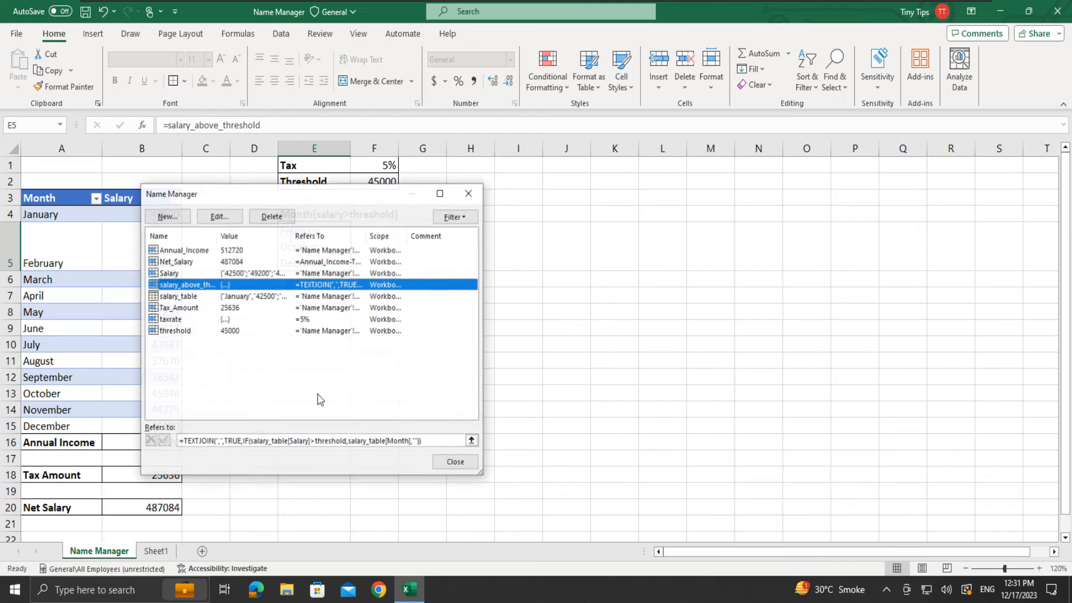
pyautogui.click(455, 461)
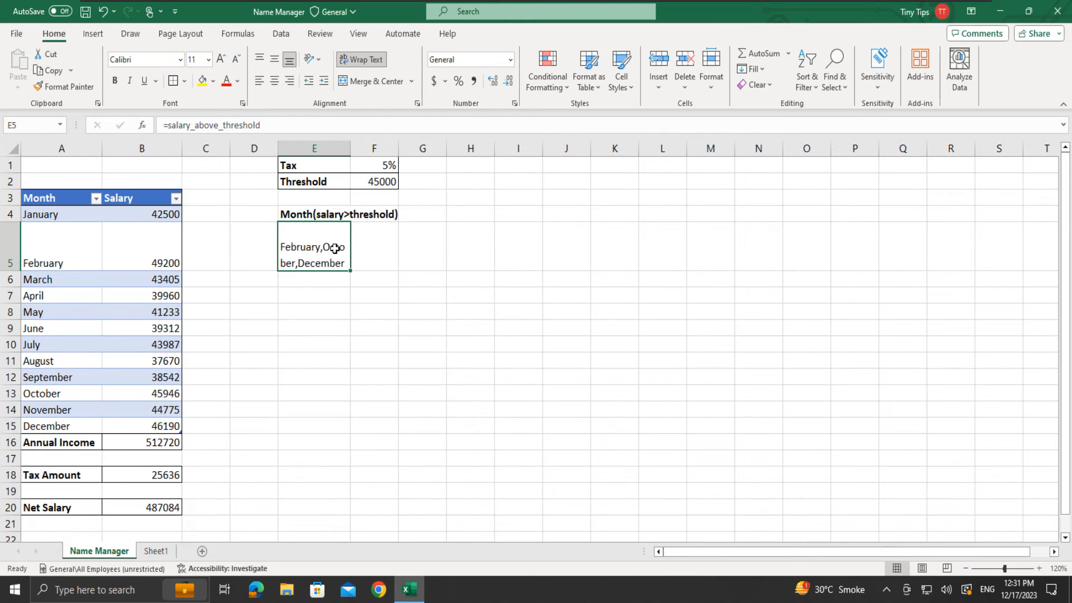
# - Autofit row 5 on the Name Manager sheet to the comma-separated list and check the same list on Sheet1
pyautogui.doubleClick(19, 271)
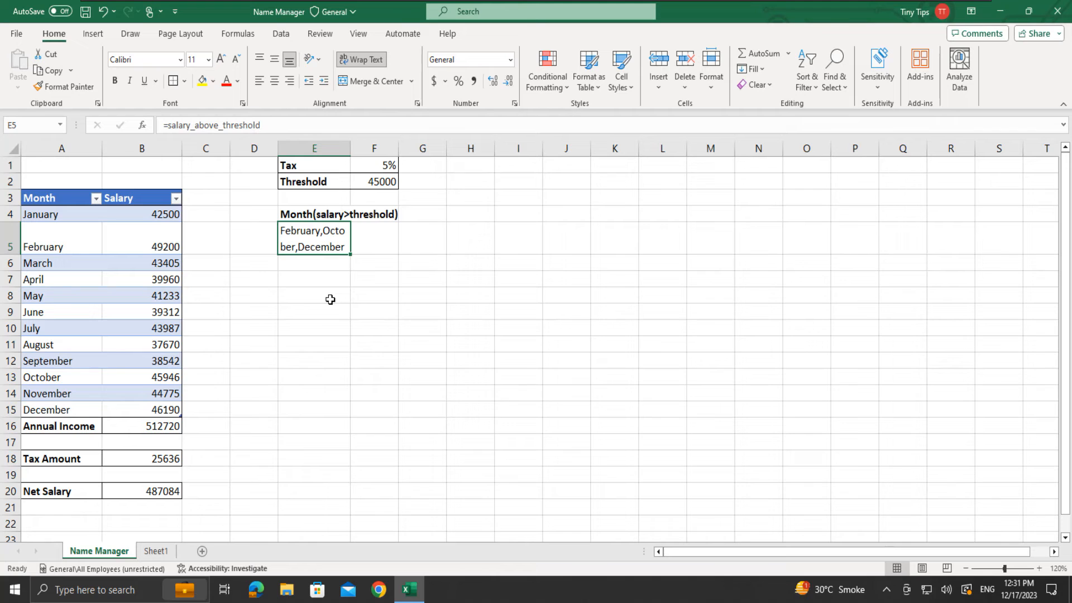
pyautogui.click(148, 553)
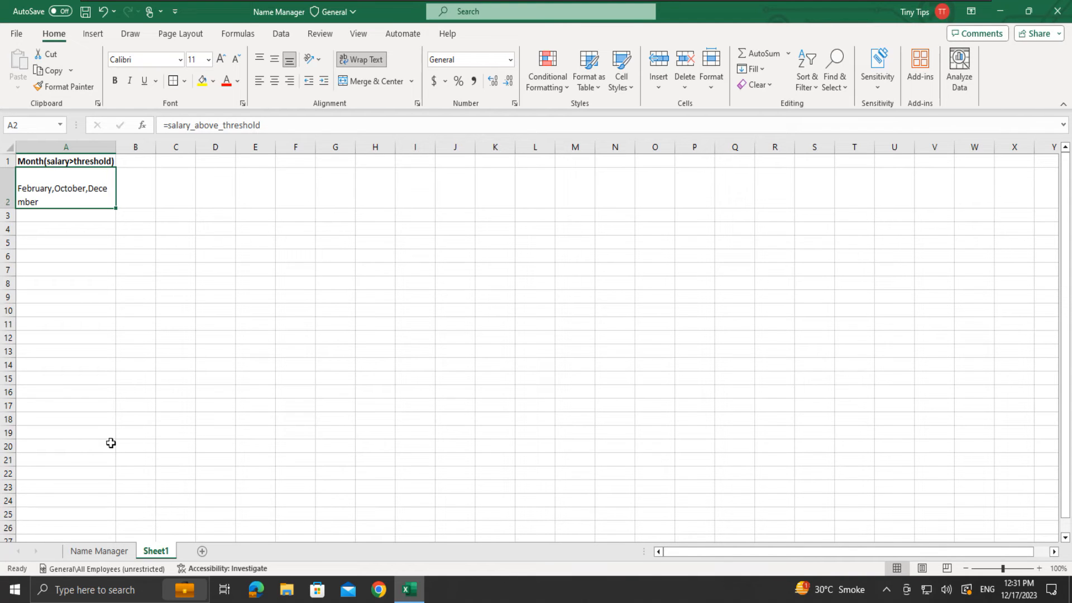
pyautogui.click(108, 553)
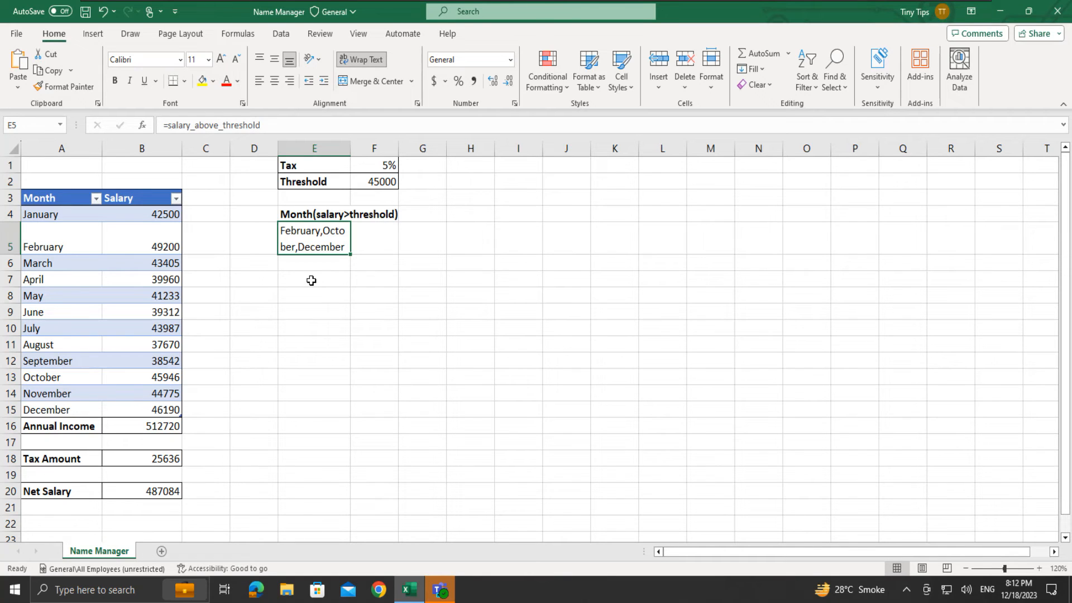
# - Review the scope of the defined names in the workbook's name list
pyautogui.click(311, 281)
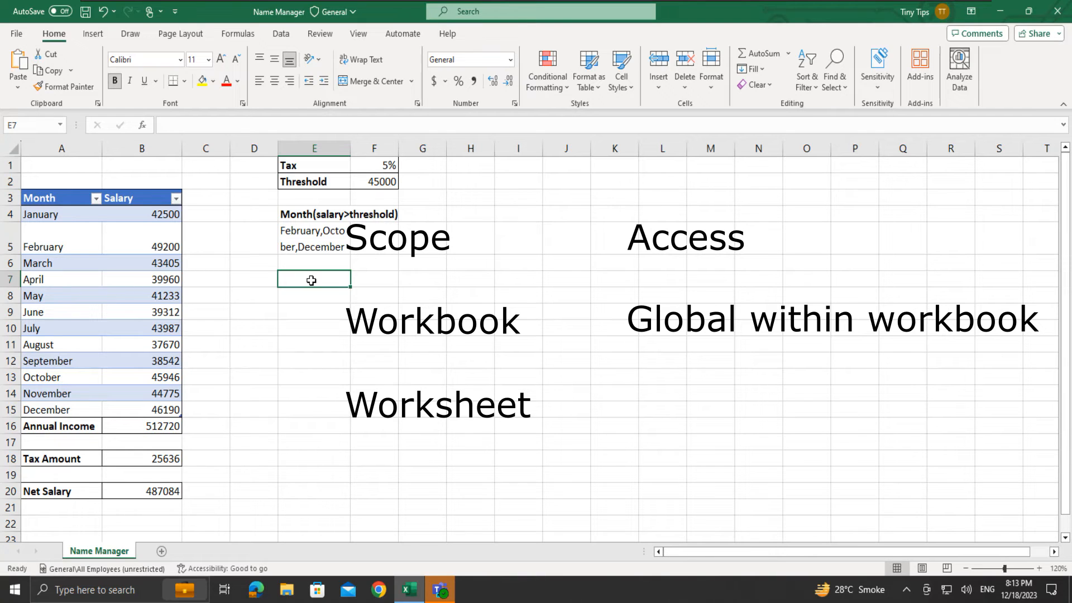
pyautogui.click(312, 240)
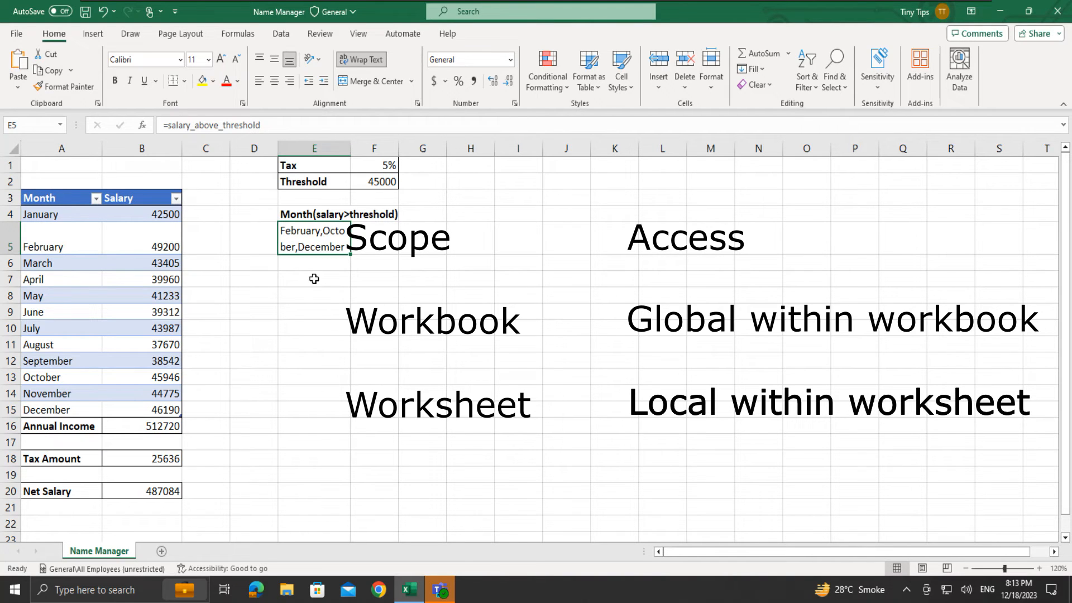
pyautogui.hotkey('ctrl', 'F3')
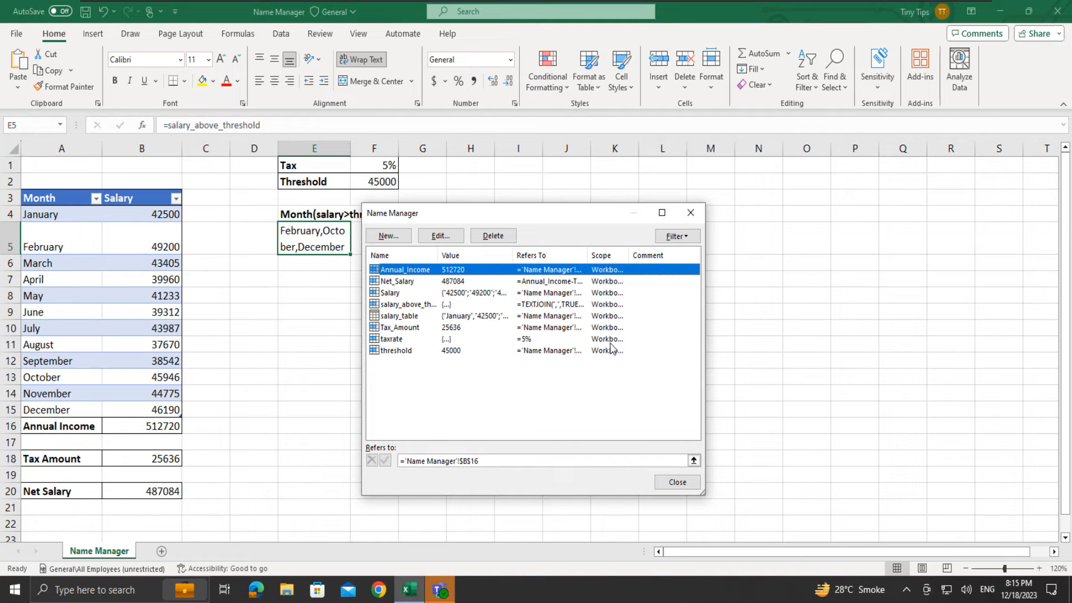
pyautogui.click(677, 483)
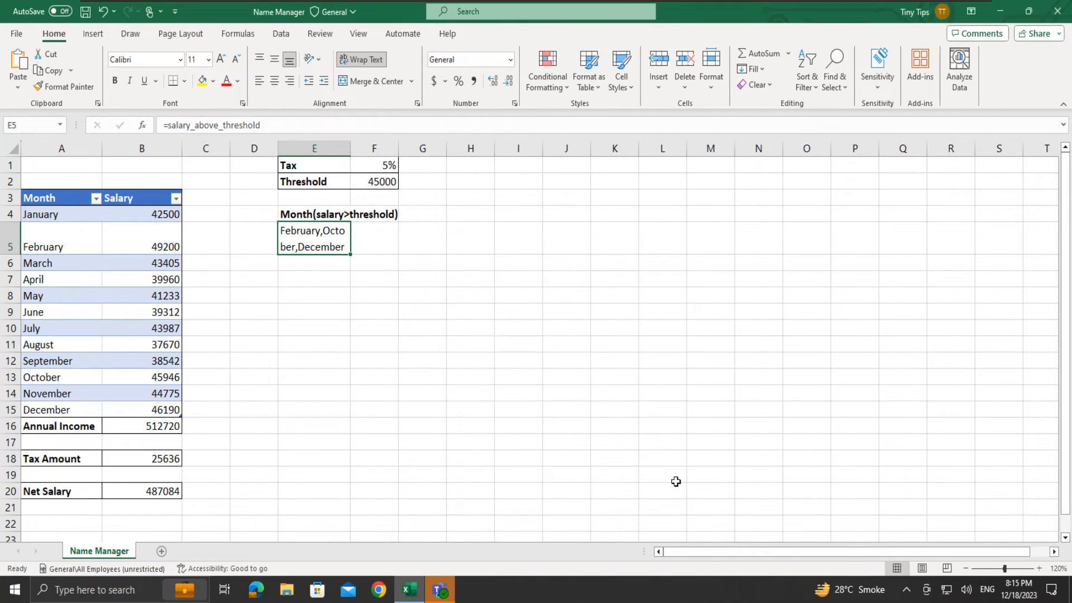
# - Add a new sheet and enter the label Tax in E1 and the rate 5.5% in F1
pyautogui.click(163, 551)
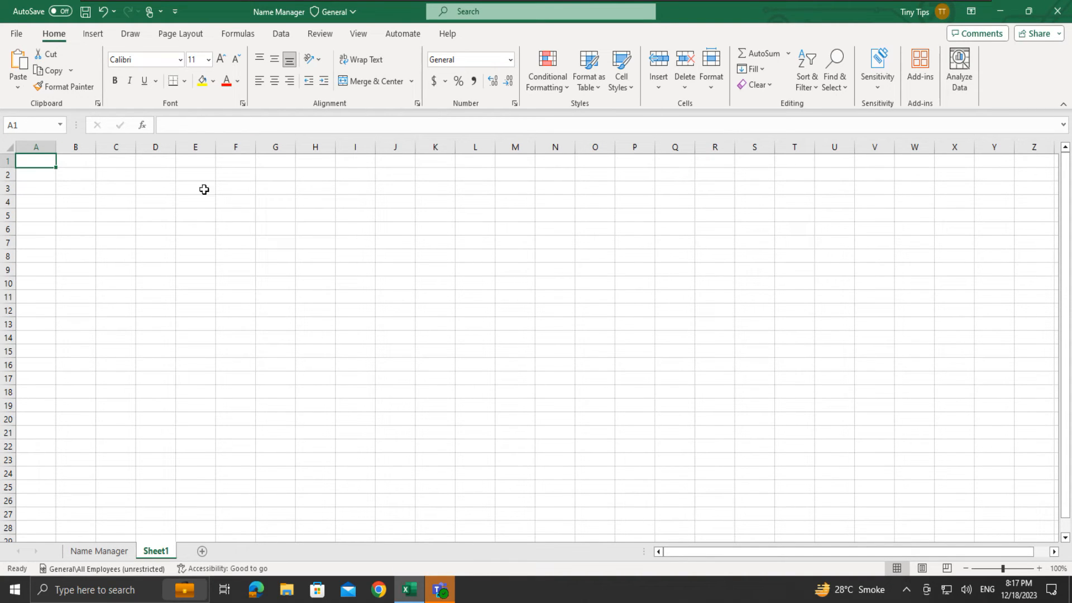
pyautogui.click(204, 160)
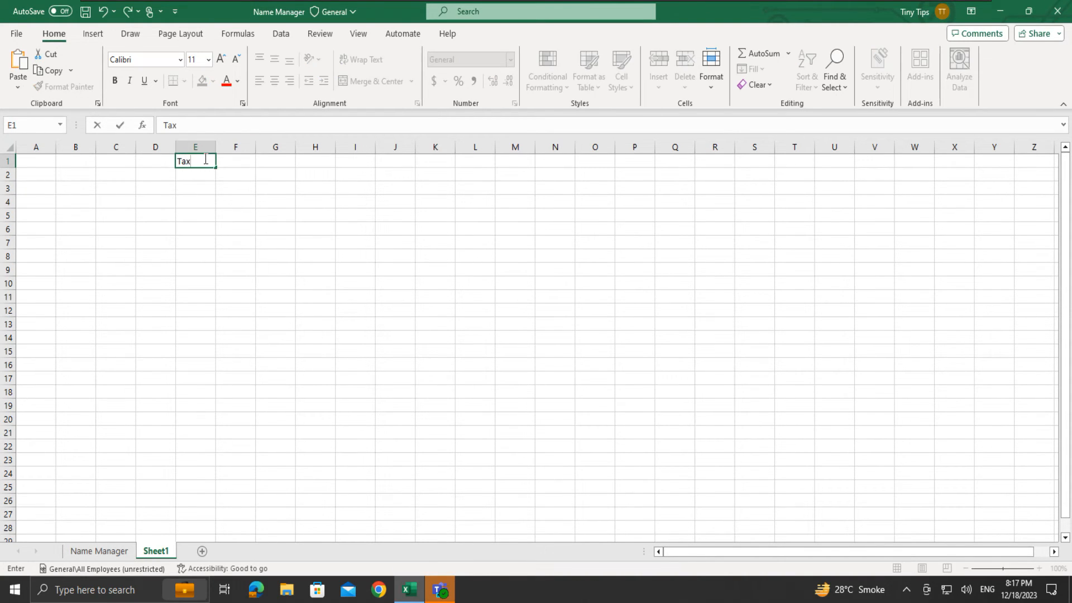
pyautogui.click(231, 159)
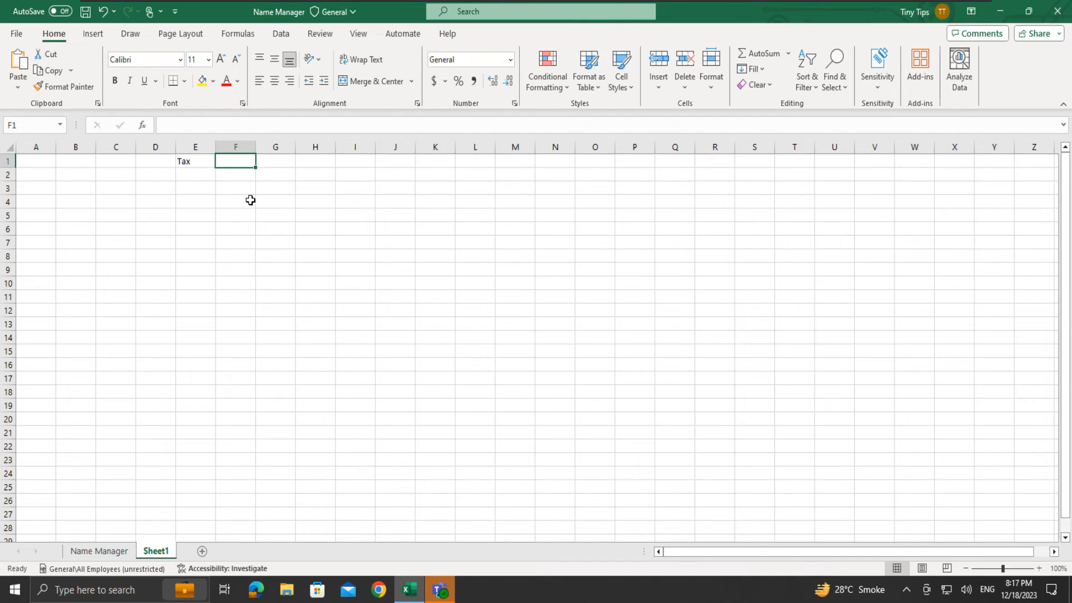
pyautogui.write('5.5%')
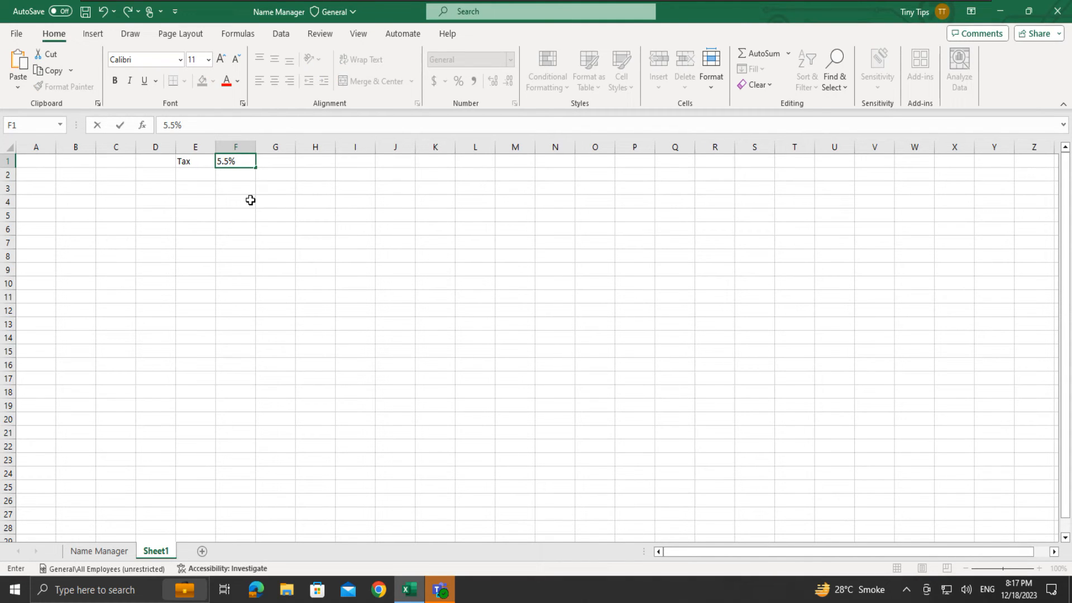
pyautogui.click(250, 200)
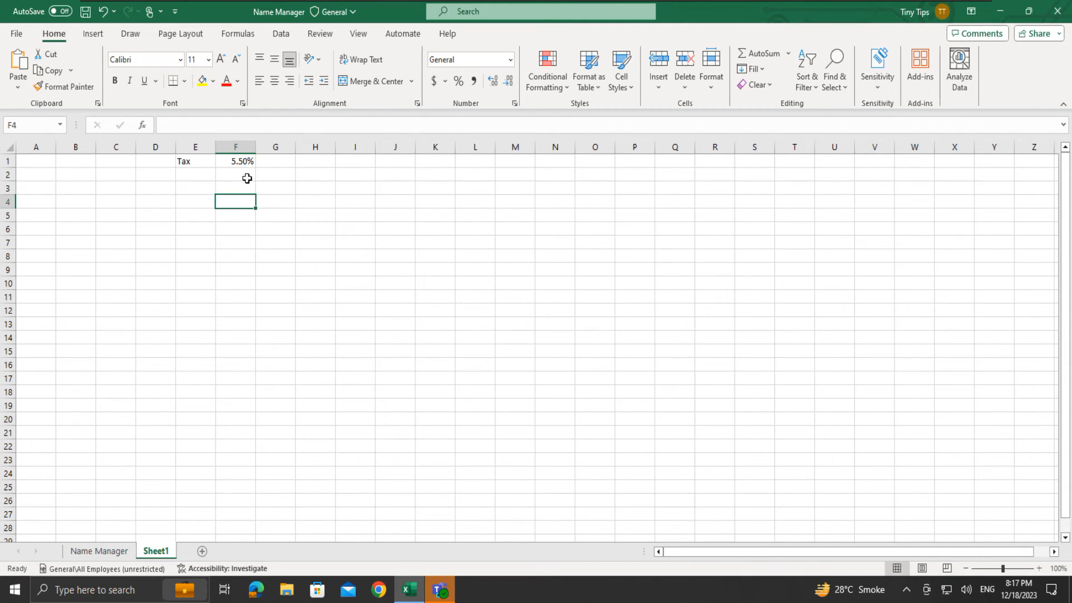
# - Define the name taxrate with Sheet1 scope, referring to =5.5%, and widen the Scope column in the list of names
pyautogui.click(242, 162)
pyautogui.hotkey('ctrl', 'F3')
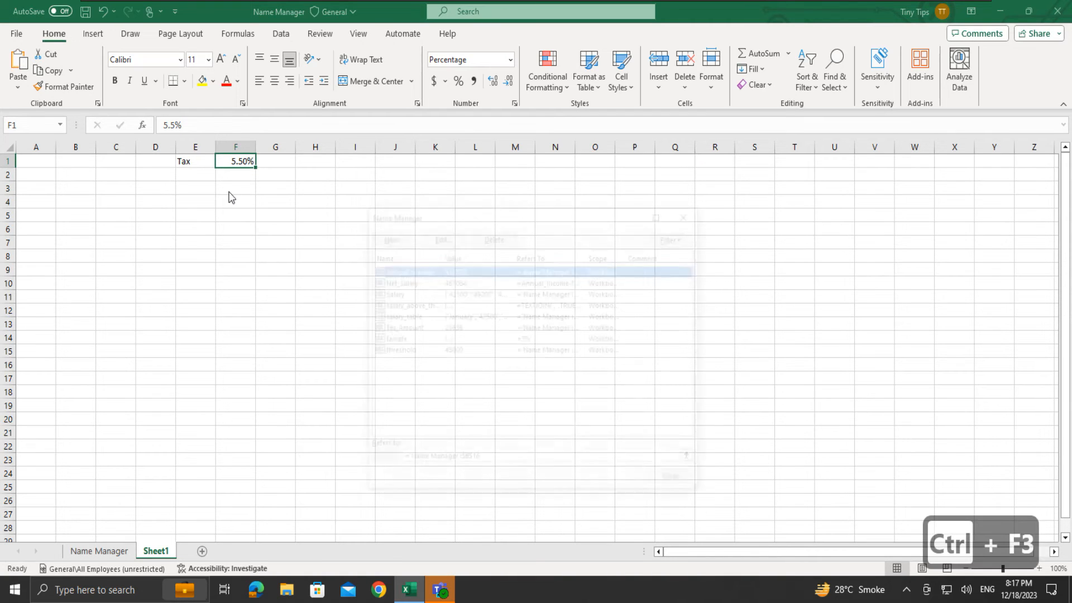
pyautogui.click(389, 242)
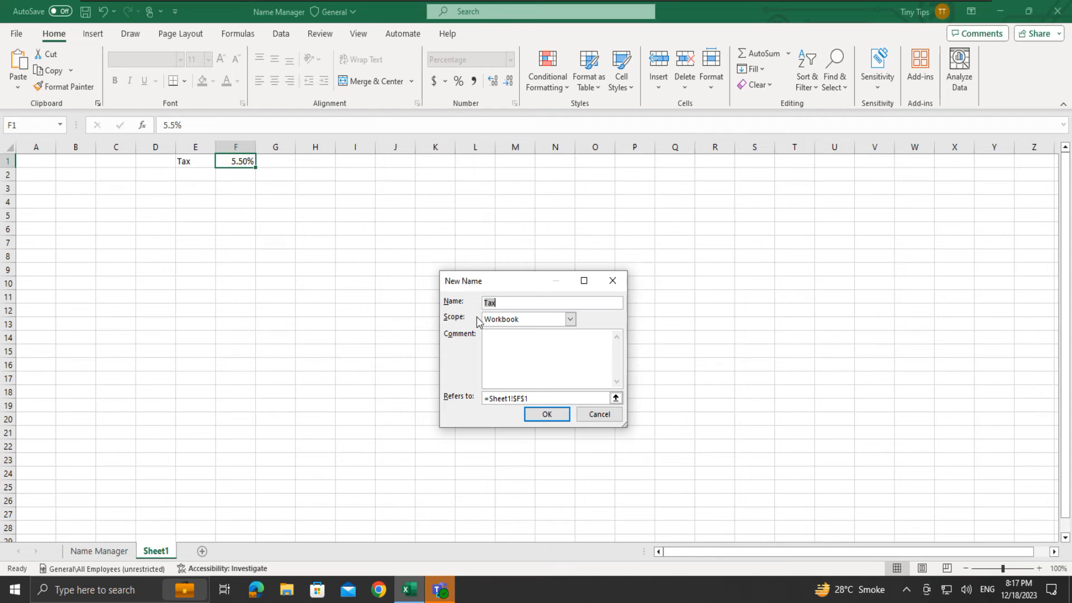
pyautogui.write('taxrate')
pyautogui.click(571, 320)
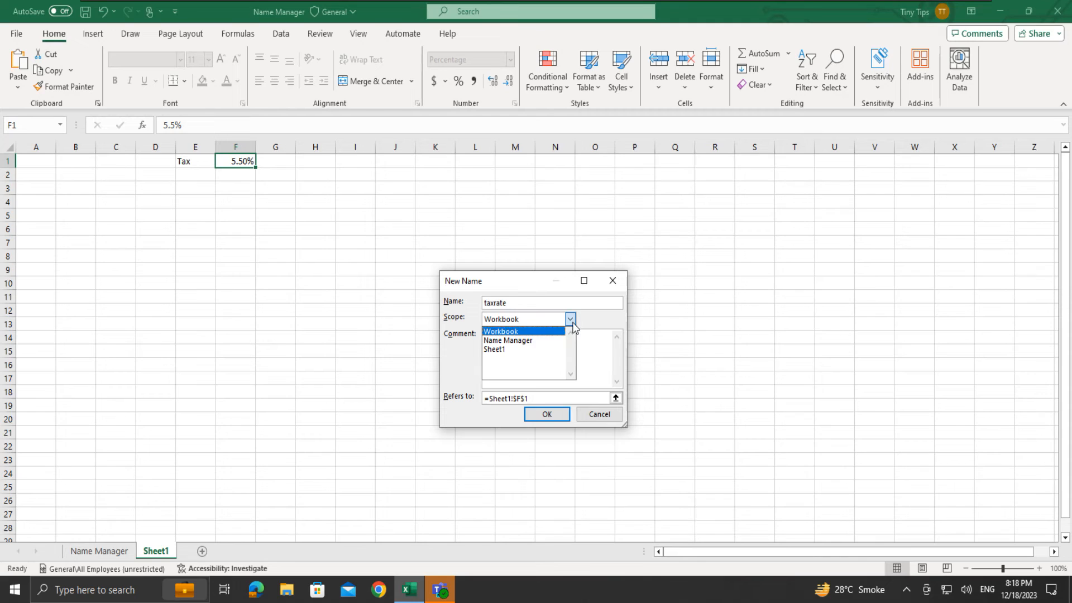
pyautogui.click(556, 350)
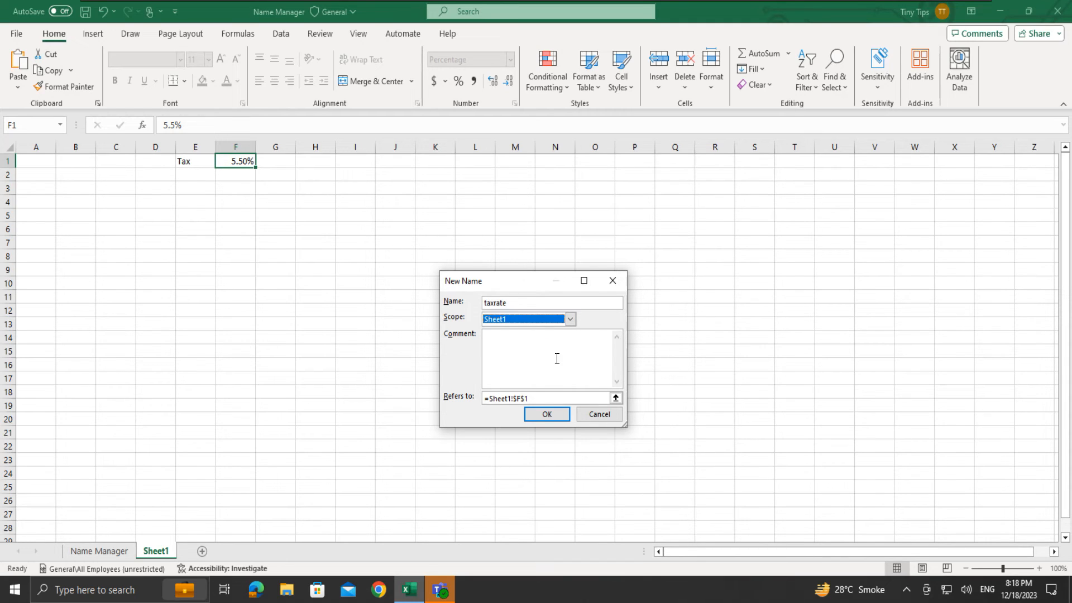
pyautogui.moveTo(490, 401); pyautogui.dragTo(531, 401)
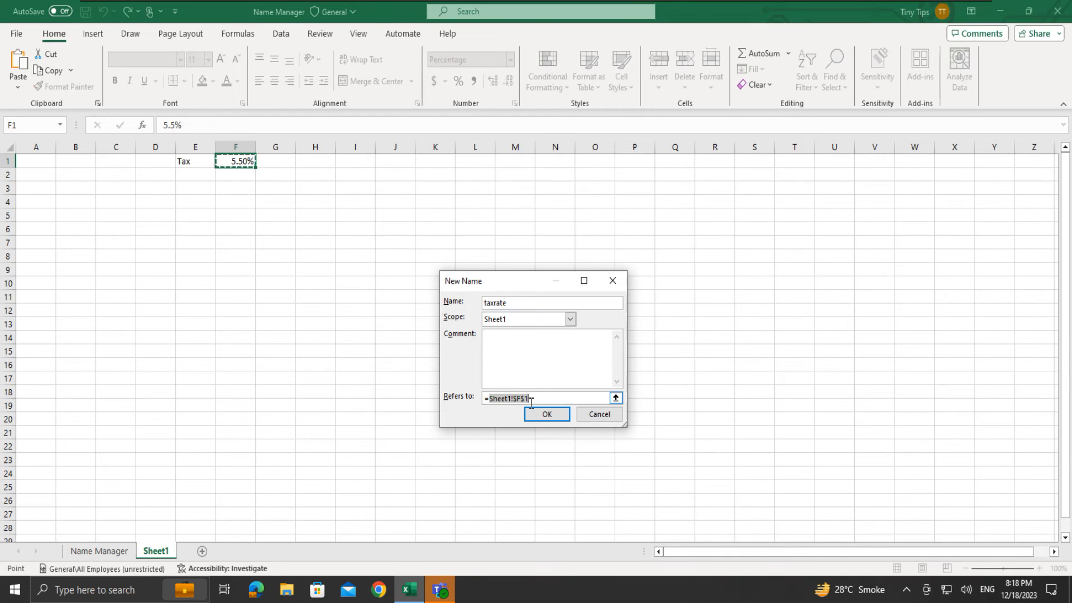
pyautogui.write('5.5')
pyautogui.click(532, 410)
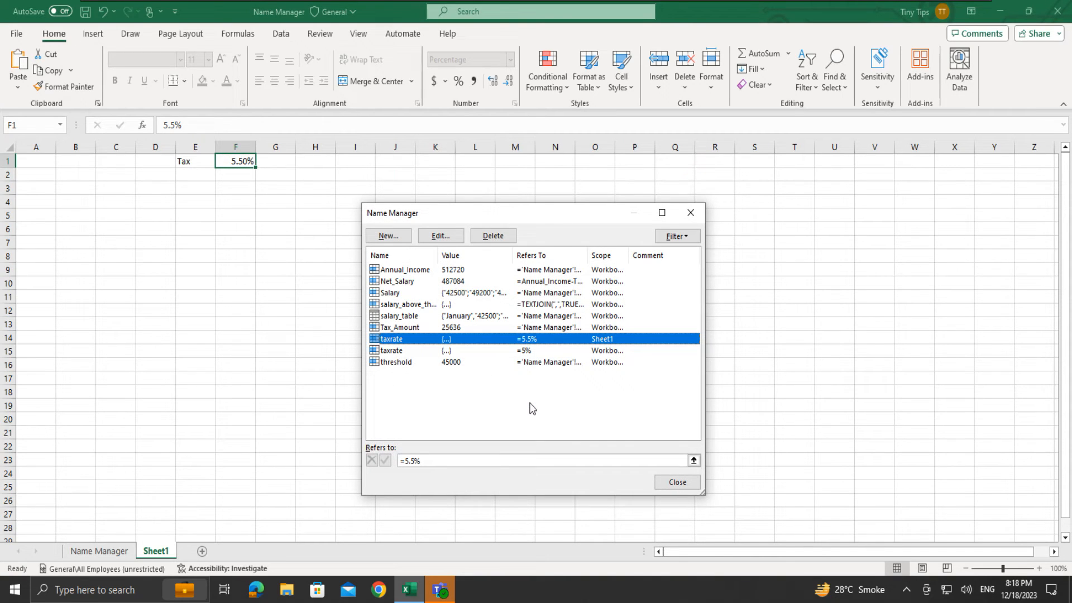
pyautogui.moveTo(630, 256); pyautogui.dragTo(639, 256)
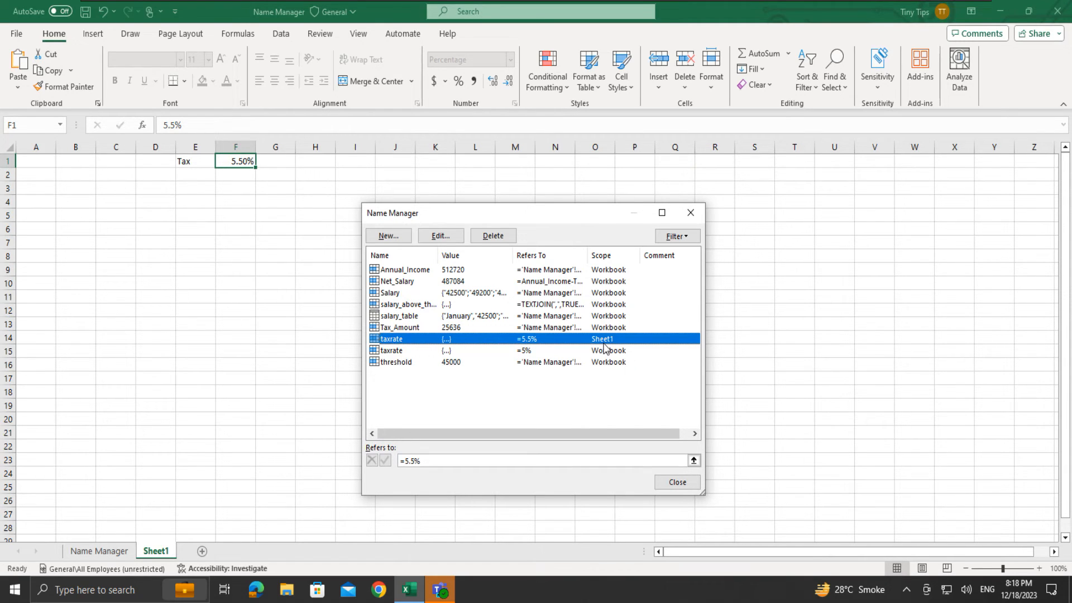
pyautogui.click(677, 481)
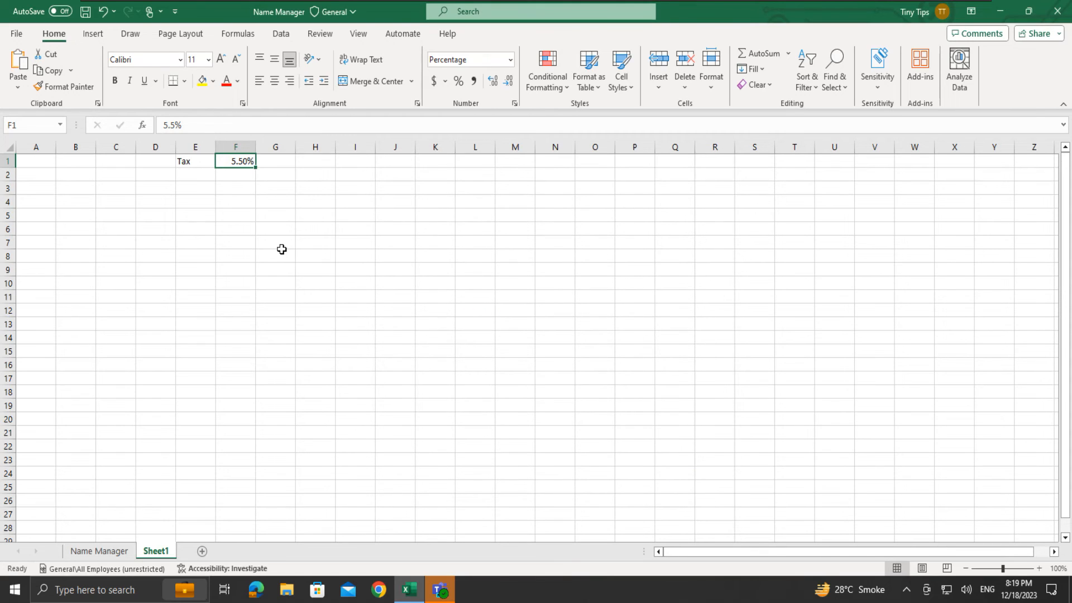
# - Enter a formula in F4 of Sheet1 that returns the worksheet-scoped name, =Sheet1!taxrate
pyautogui.click(205, 204)
pyautogui.click(238, 201)
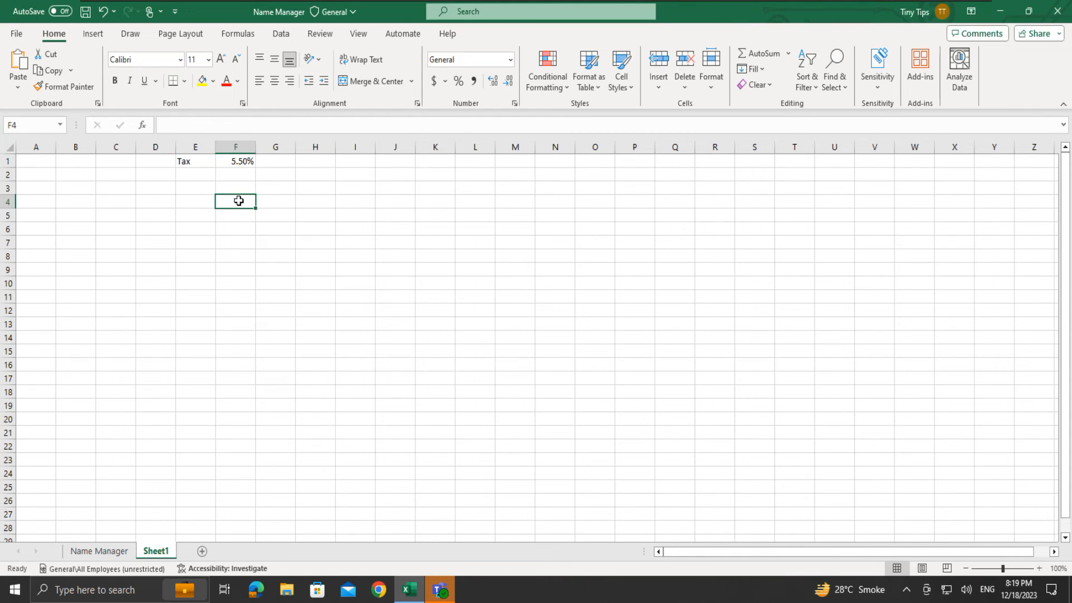
pyautogui.write('=tax')
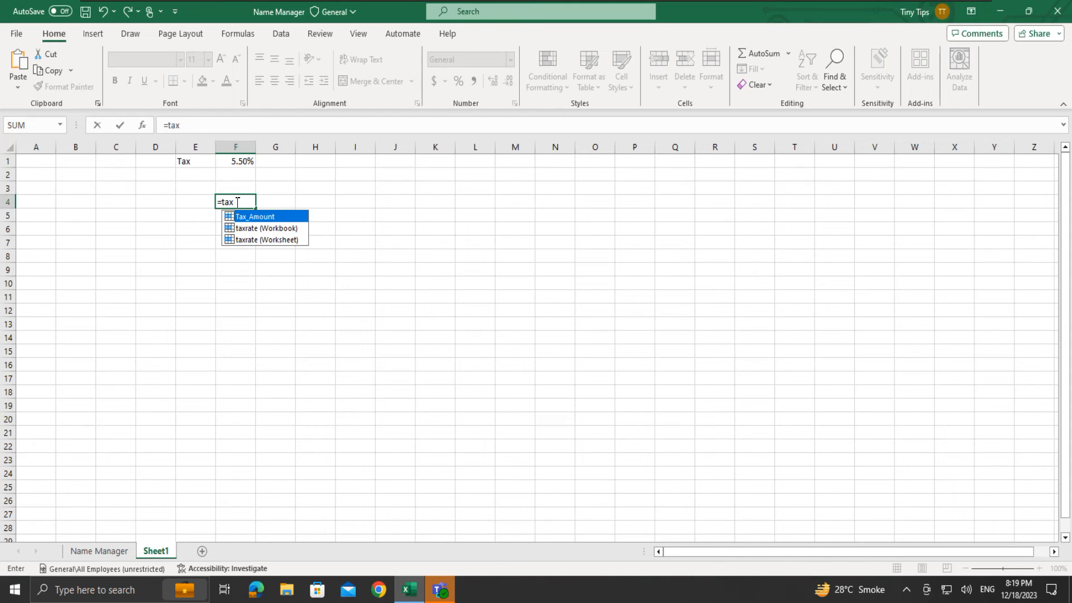
pyautogui.press('Down')
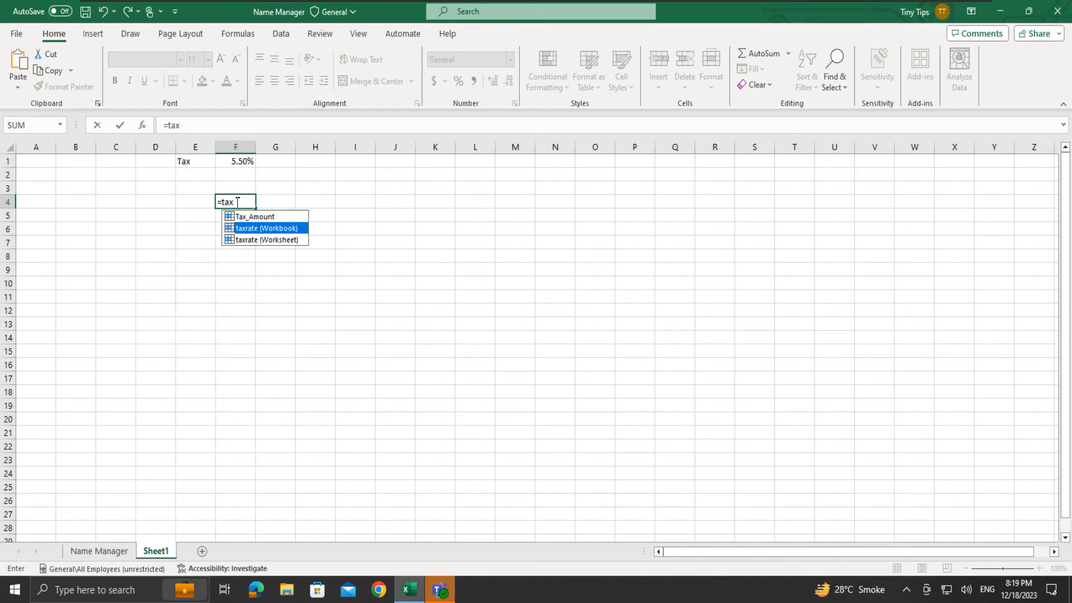
pyautogui.press('Down')
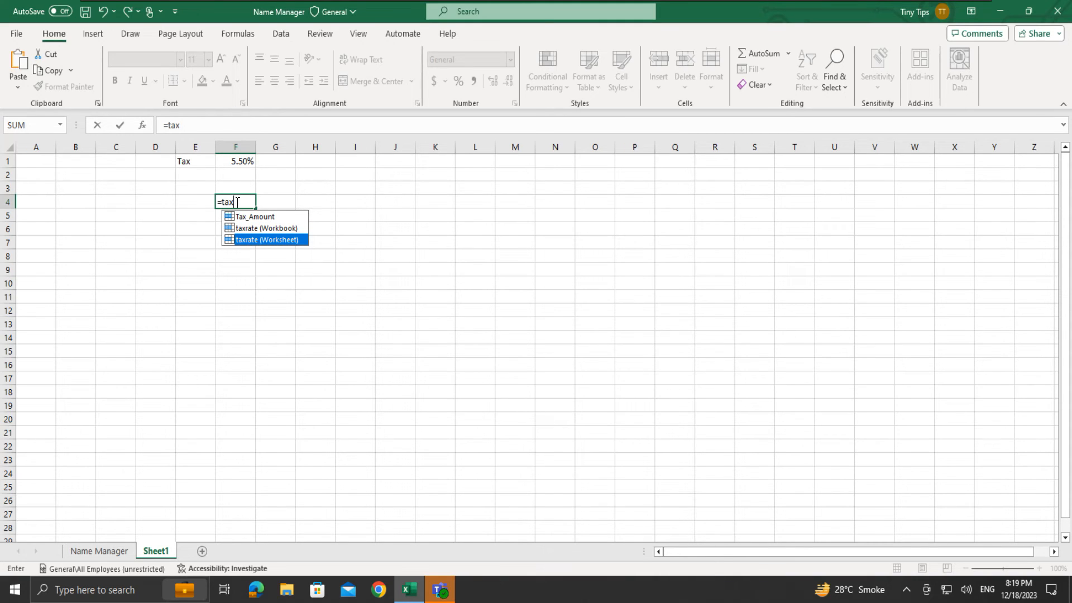
pyautogui.press('Tab')
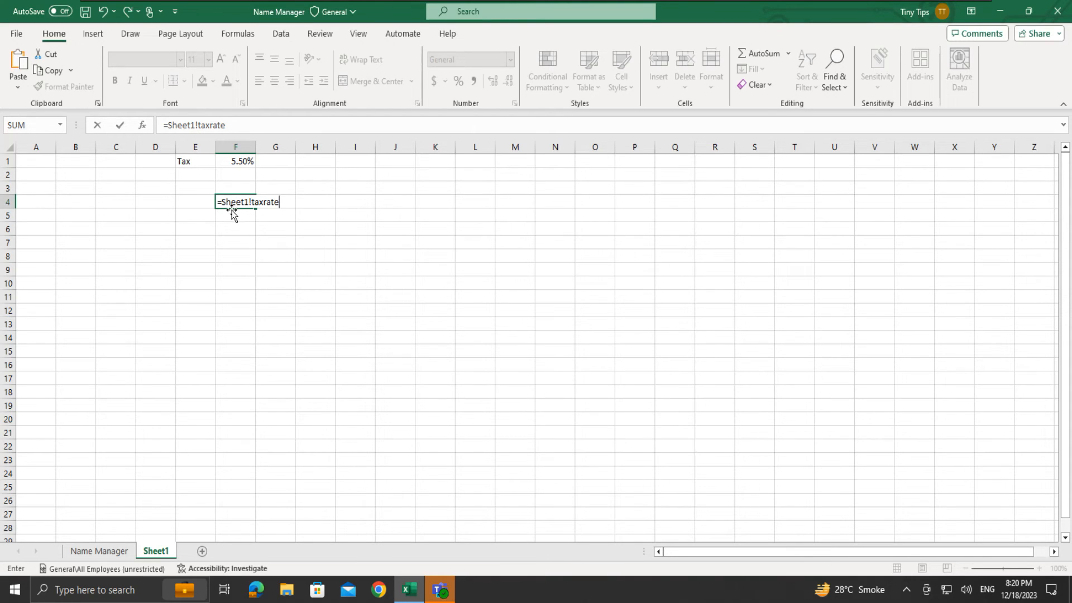
pyautogui.press('F2')
pyautogui.press('Return')
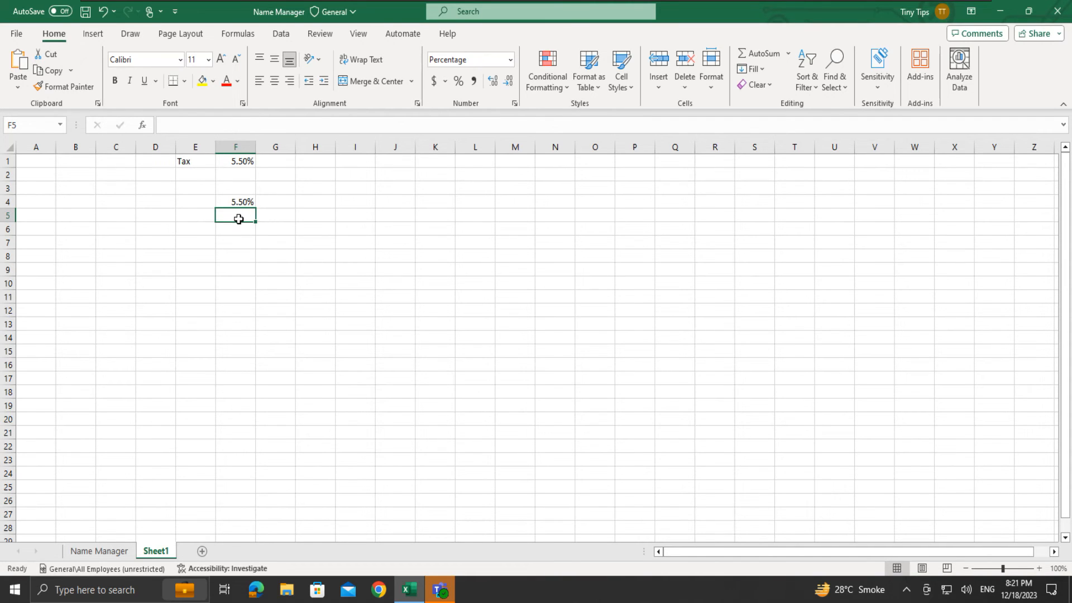
# - Enter a formula in F5 that returns the workbook-scoped taxrate, with the workbook name in single quotes: ='Name Manager.xlsx'!taxrate
pyautogui.write('=ta')
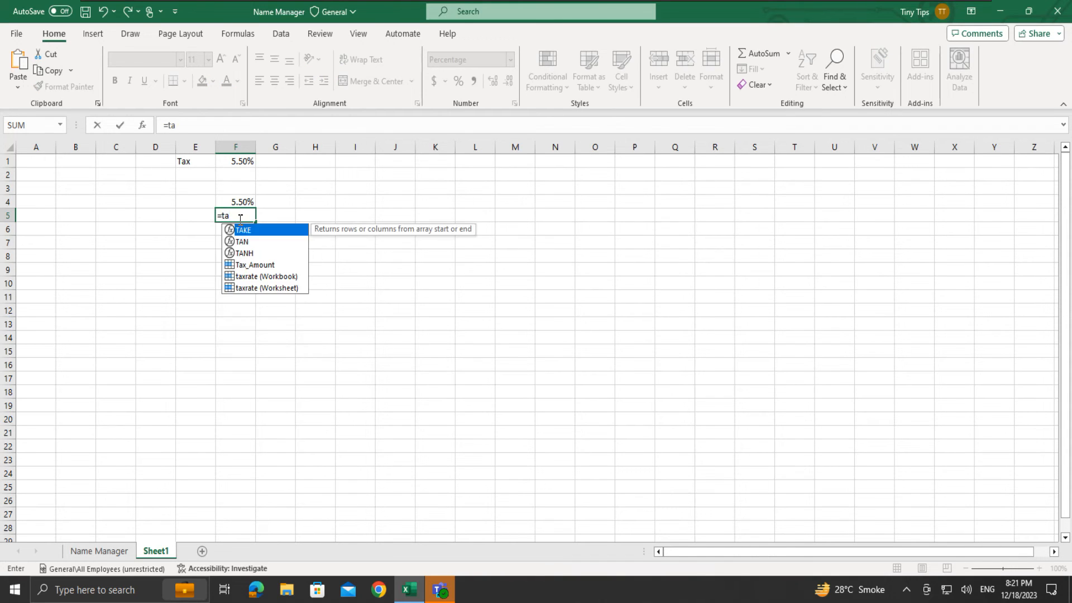
pyautogui.write('xra')
pyautogui.press('Tab')
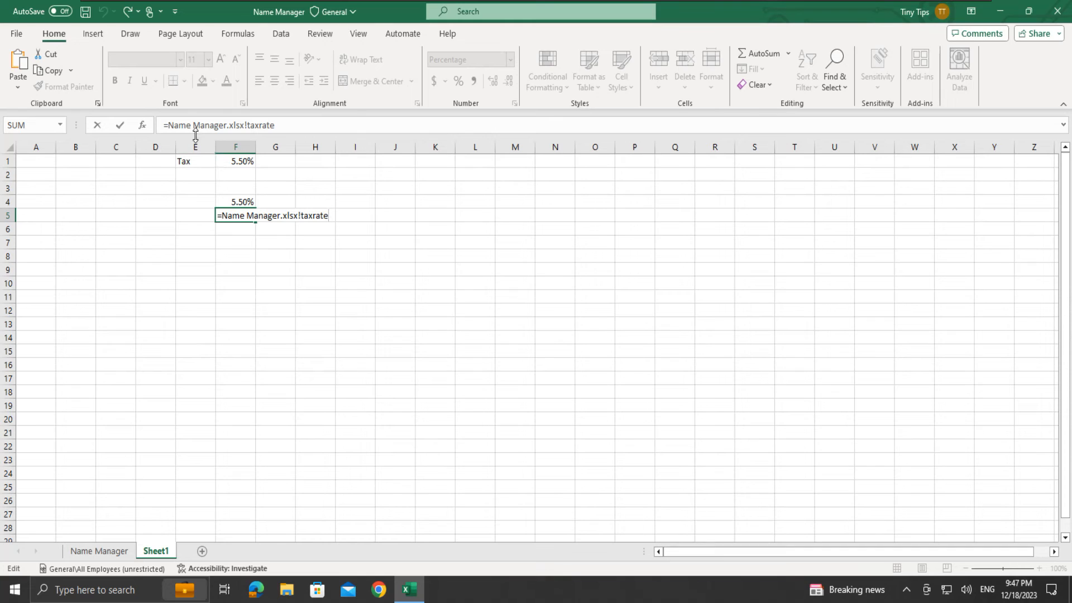
pyautogui.click(246, 125)
pyautogui.write("'")
pyautogui.click(170, 125)
pyautogui.write("'")
pyautogui.press('Return')
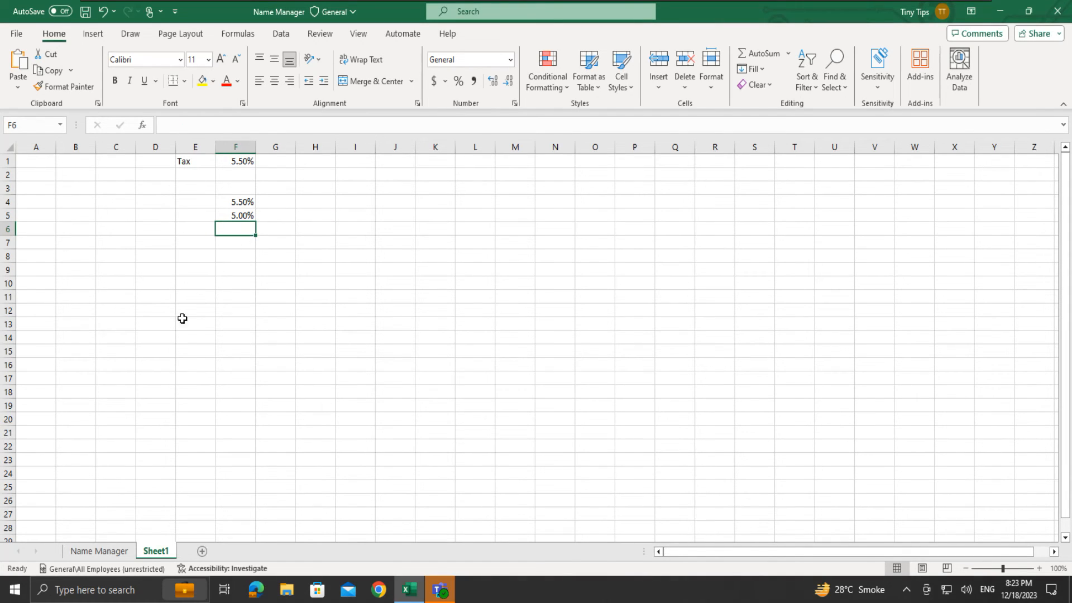
# - Enter =taxrate in E8 of the Name Manager sheet and format the cell as Percentage
pyautogui.click(116, 552)
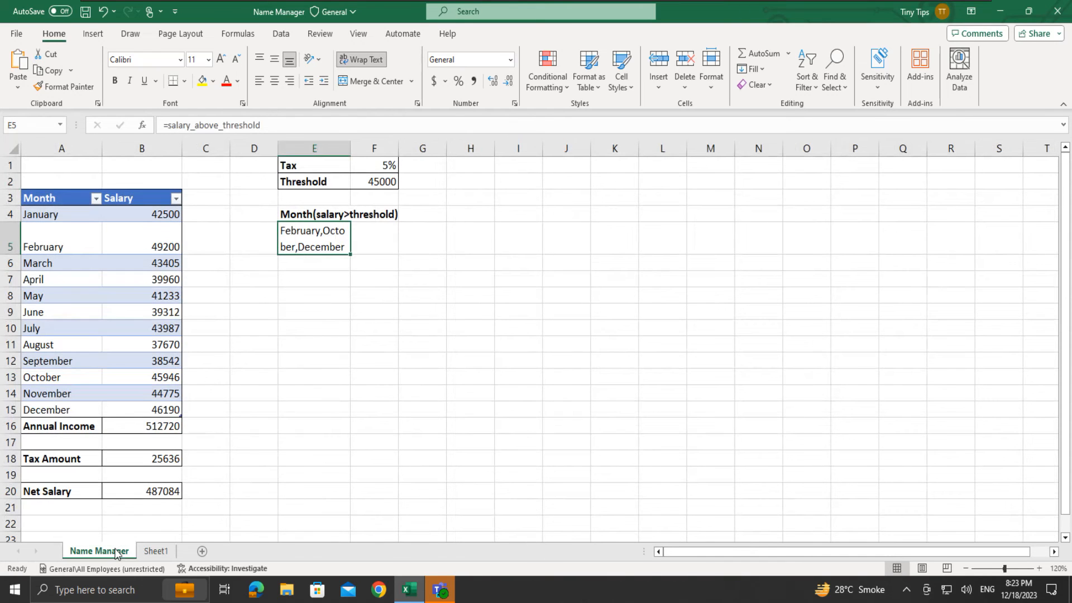
pyautogui.click(297, 300)
pyautogui.write('=tax')
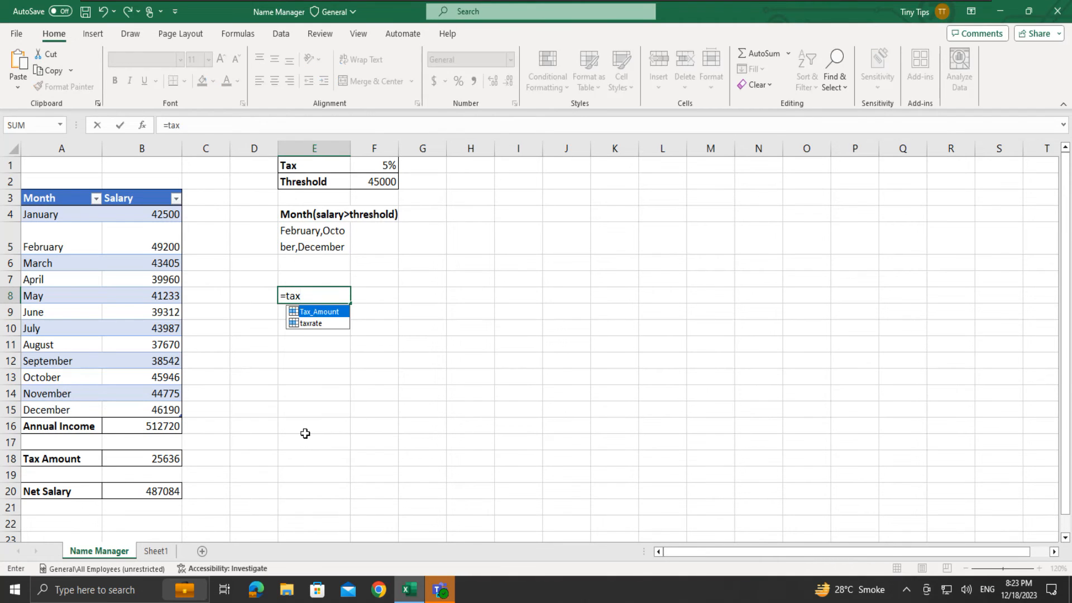
pyautogui.press('Down')
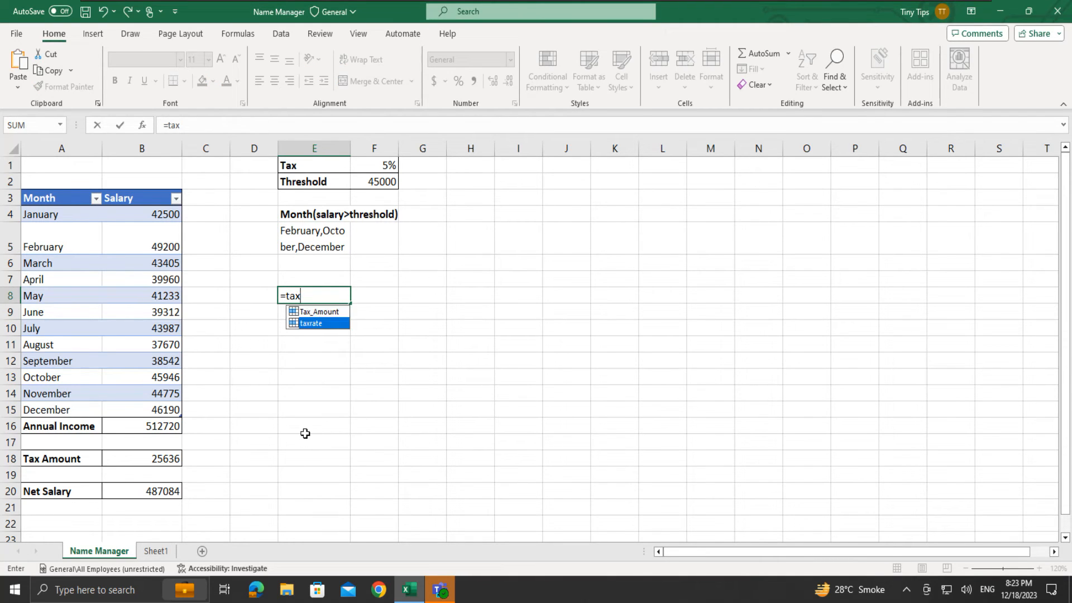
pyautogui.press('Tab')
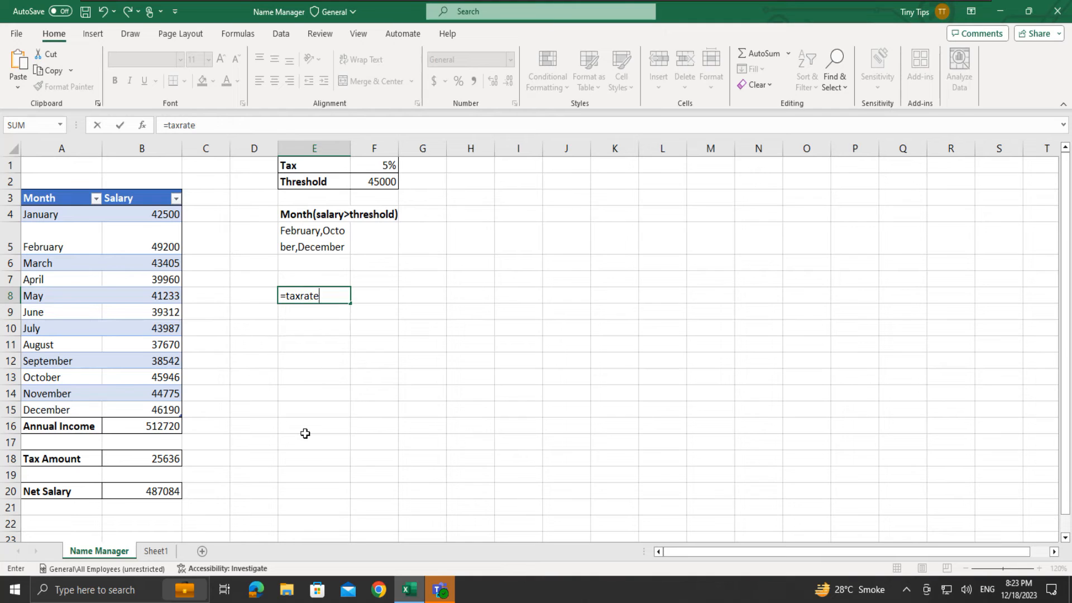
pyautogui.press('Return')
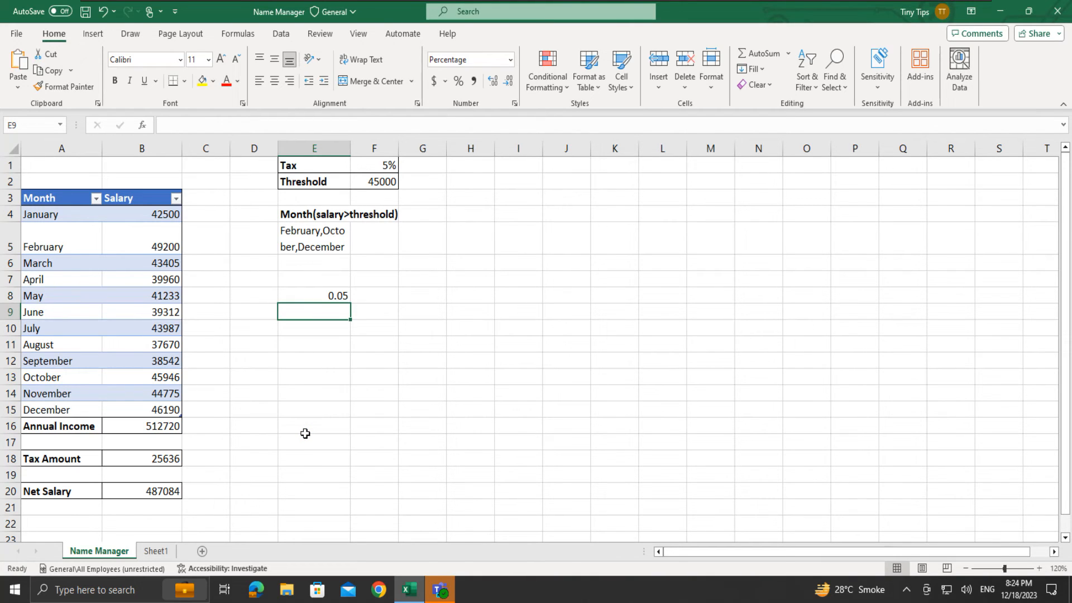
pyautogui.click(292, 292)
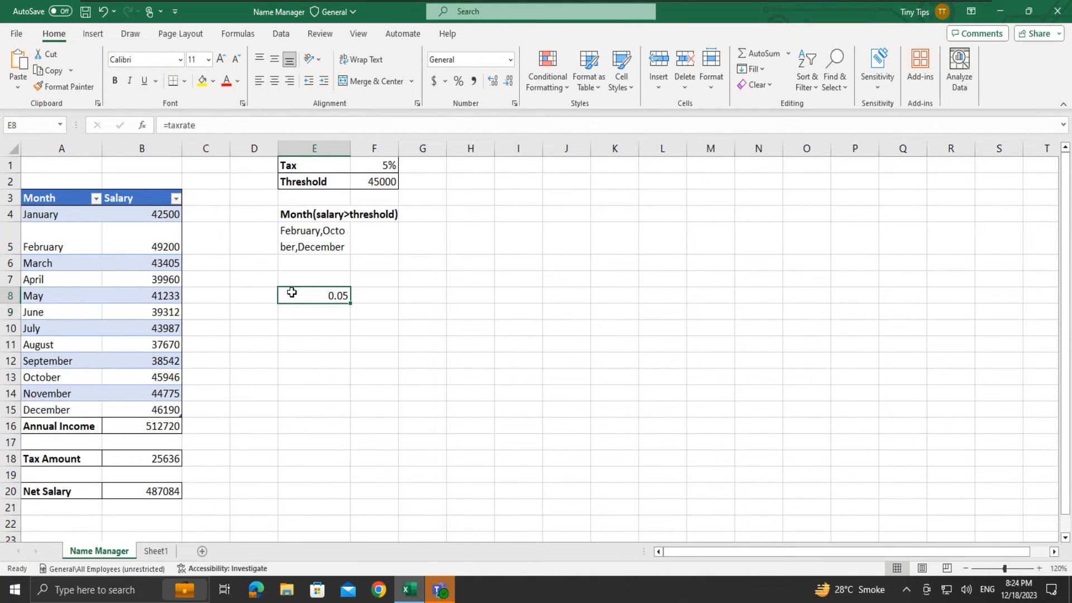
pyautogui.click(510, 59)
pyautogui.click(506, 327)
# - Enter =sheet1!taxrate in E9 to return the Sheet1-scoped rate on the Name Manager sheet
pyautogui.click(321, 314)
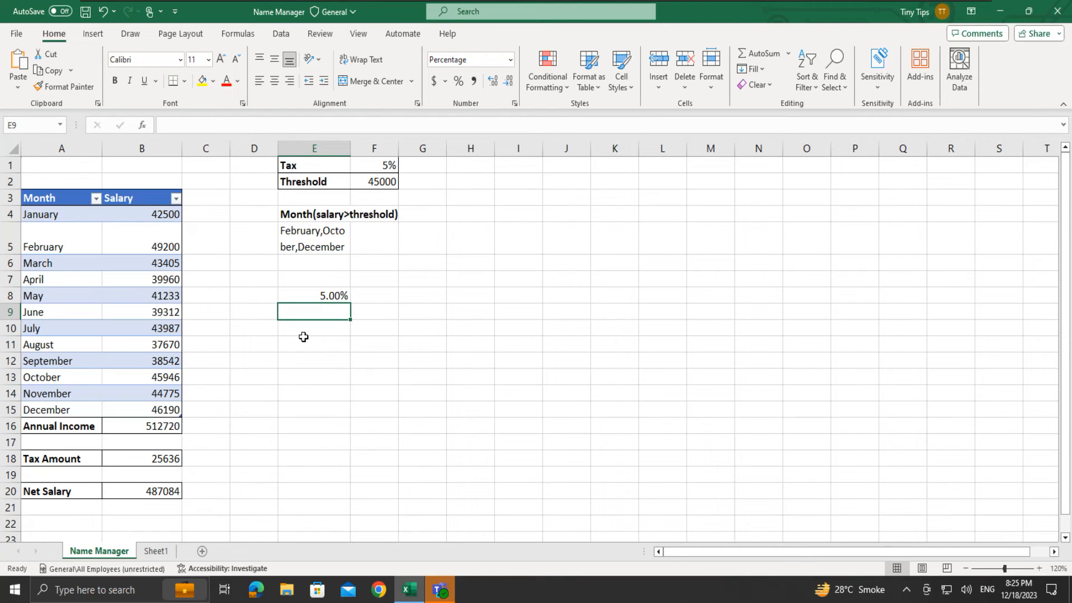
pyautogui.write('=')
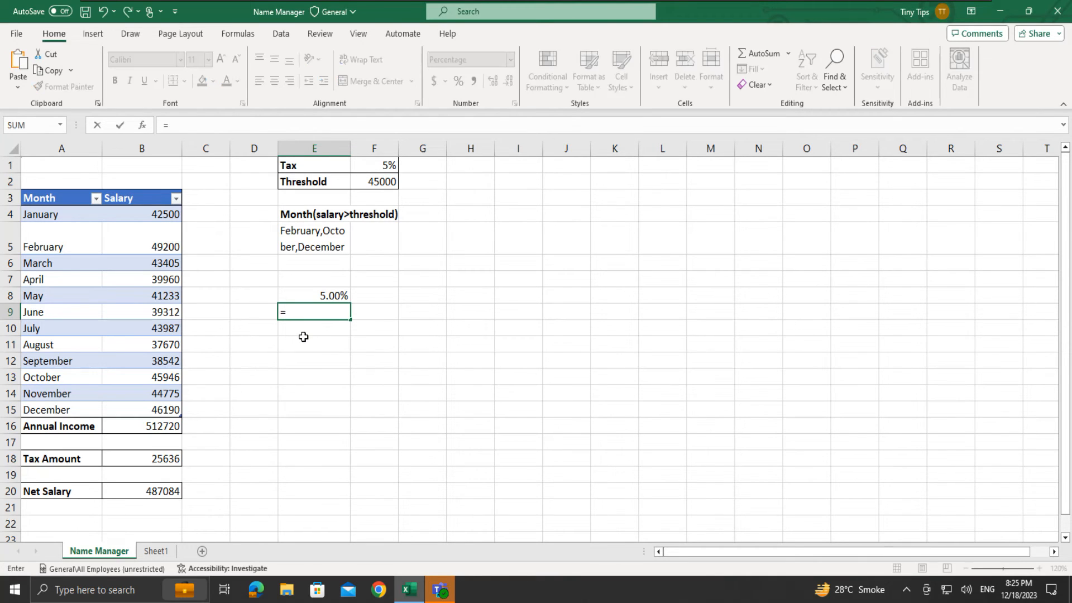
pyautogui.write('sh')
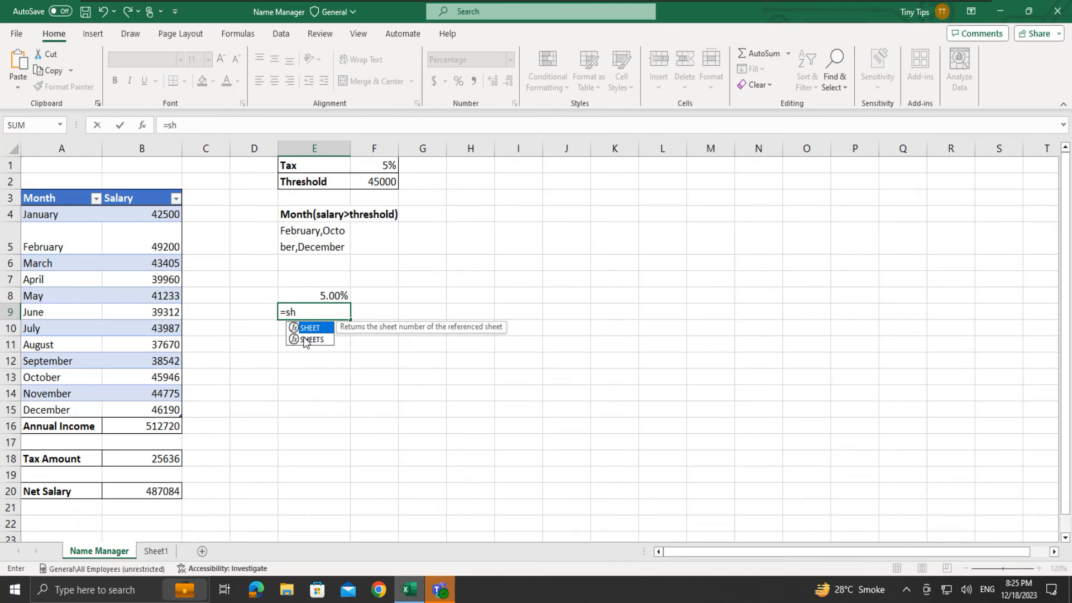
pyautogui.write('eet1')
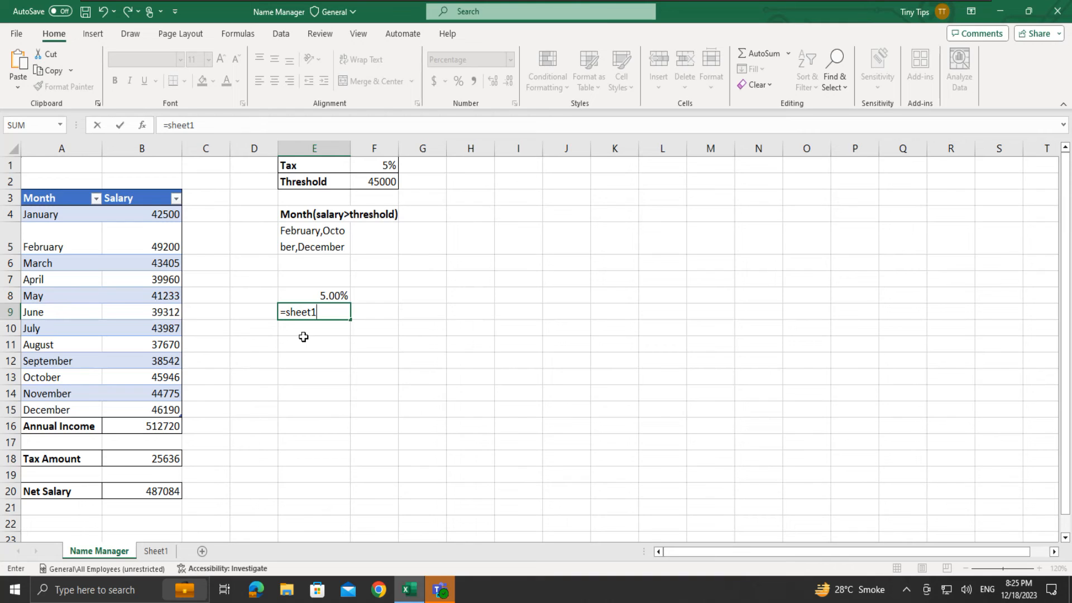
pyautogui.write('!taxrate')
pyautogui.press('Return')
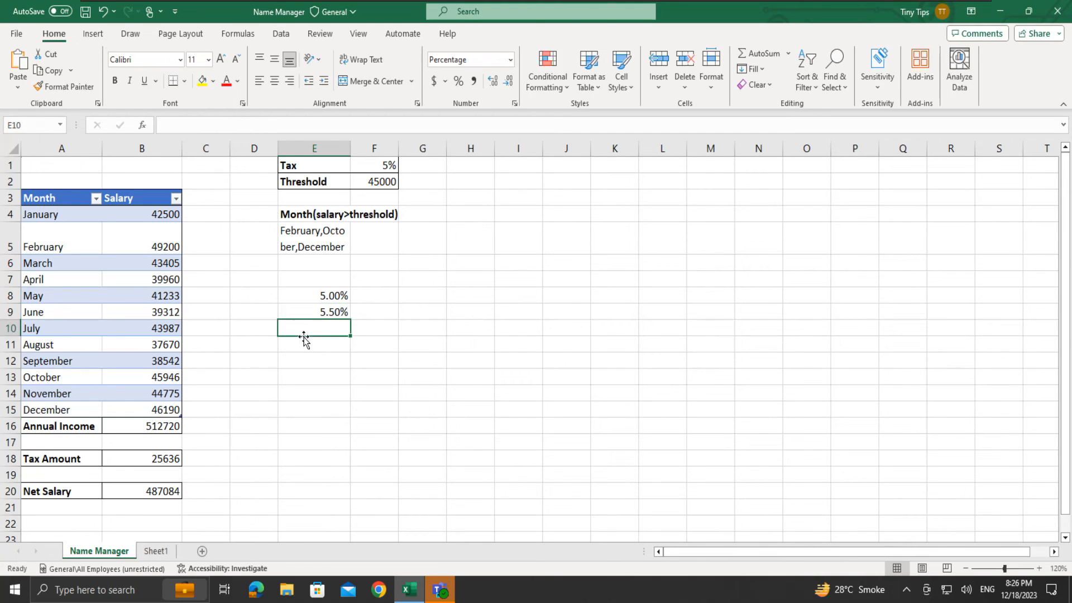
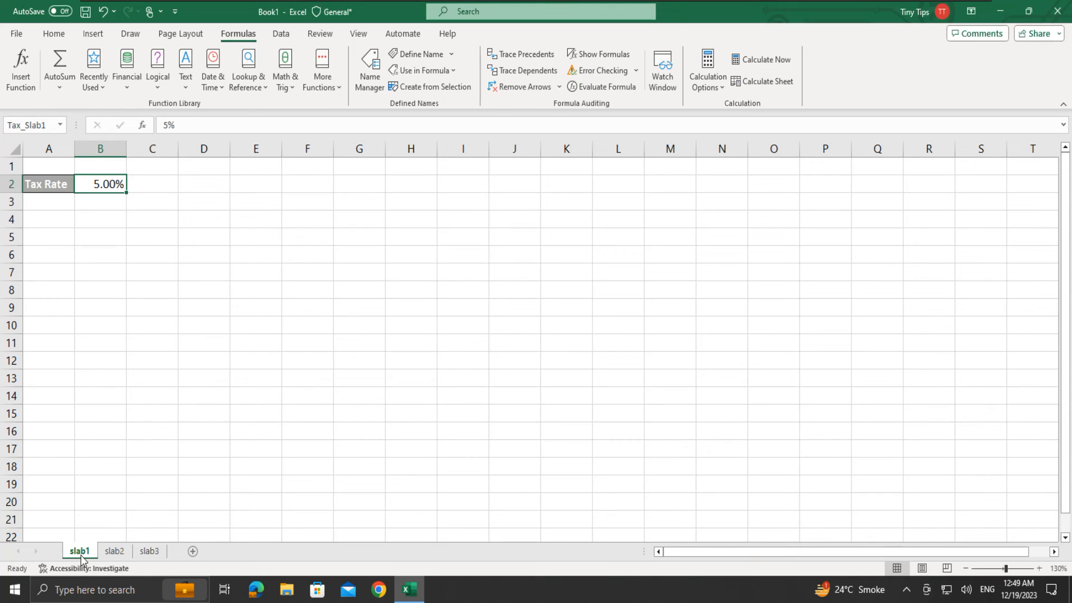
# - Compare the tax rates on the slab1, slab2 and slab3 sheets and review the Book1 workbook's defined names
pyautogui.click(112, 553)
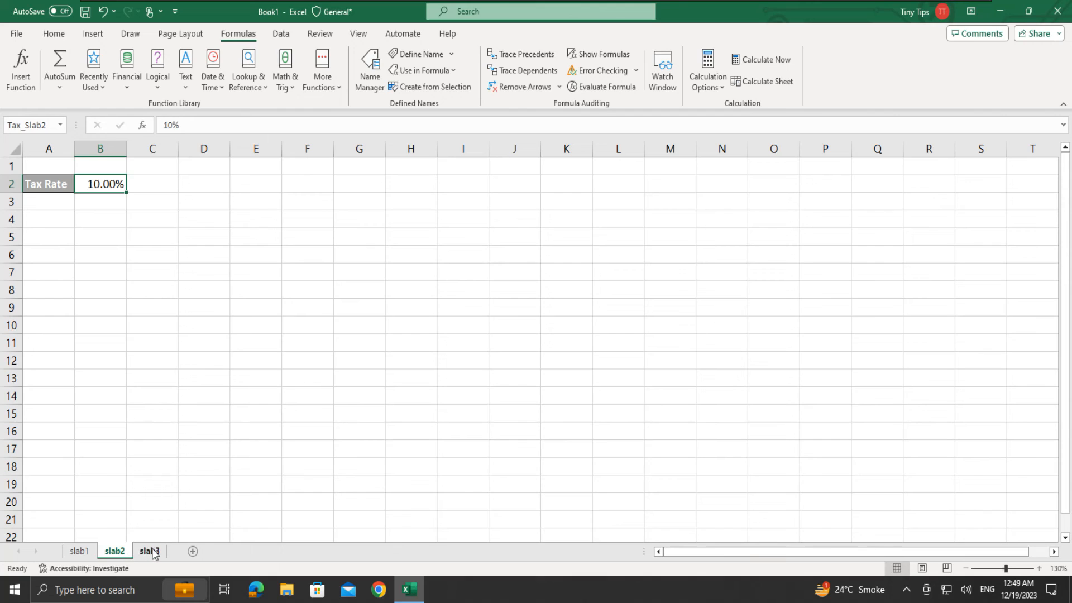
pyautogui.click(153, 554)
pyautogui.click(83, 552)
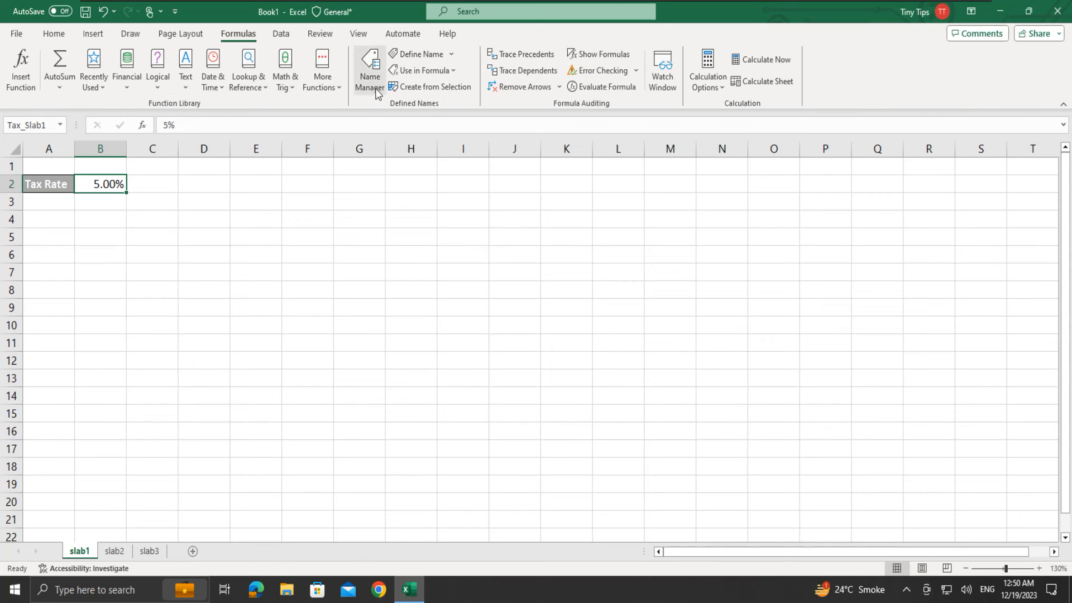
pyautogui.click(369, 78)
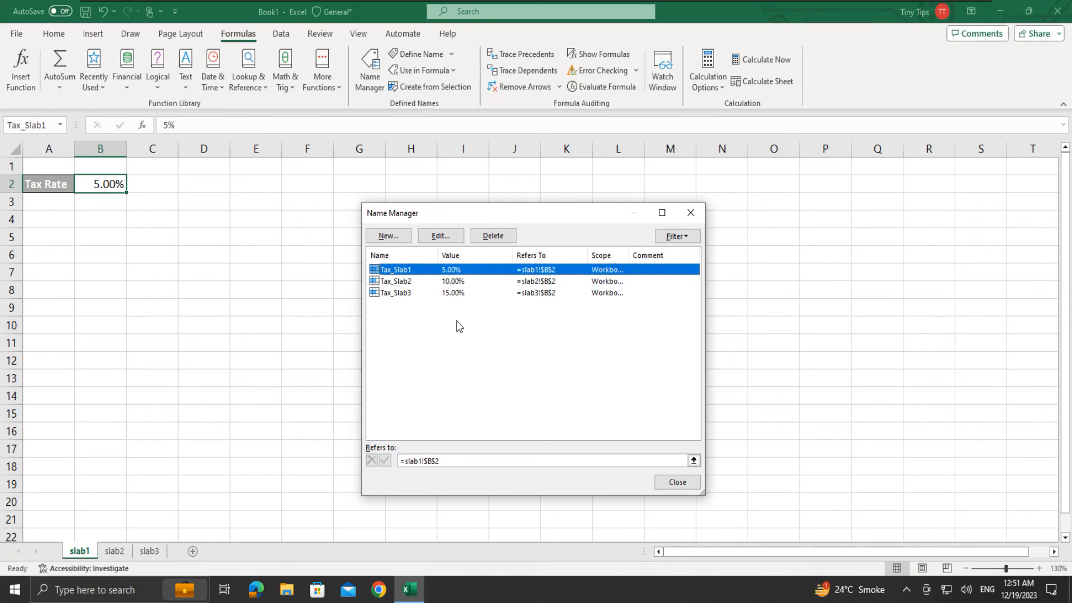
pyautogui.click(678, 482)
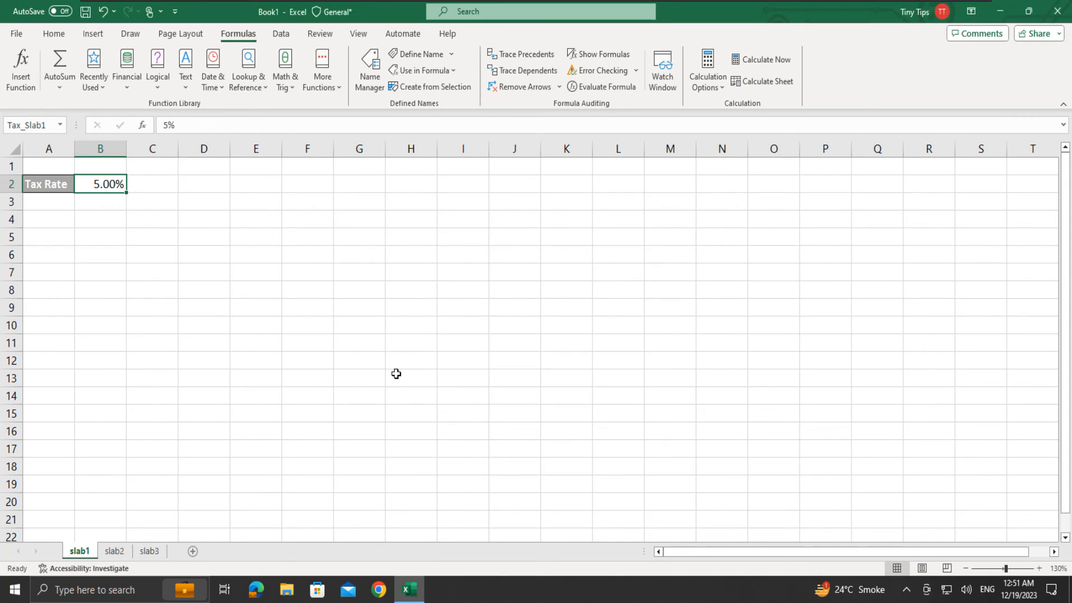
# - Enter a formula in B4 of the slab1 sheet that returns the defined name Tax_Slab1
pyautogui.click(116, 223)
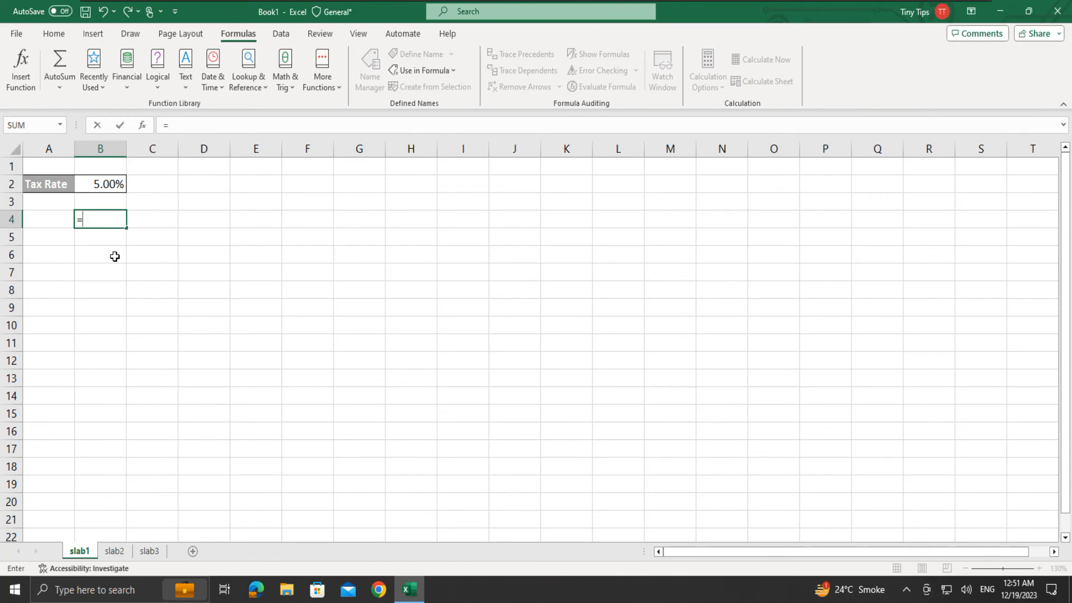
pyautogui.write('tax')
pyautogui.press('Tab')
pyautogui.press('Return')
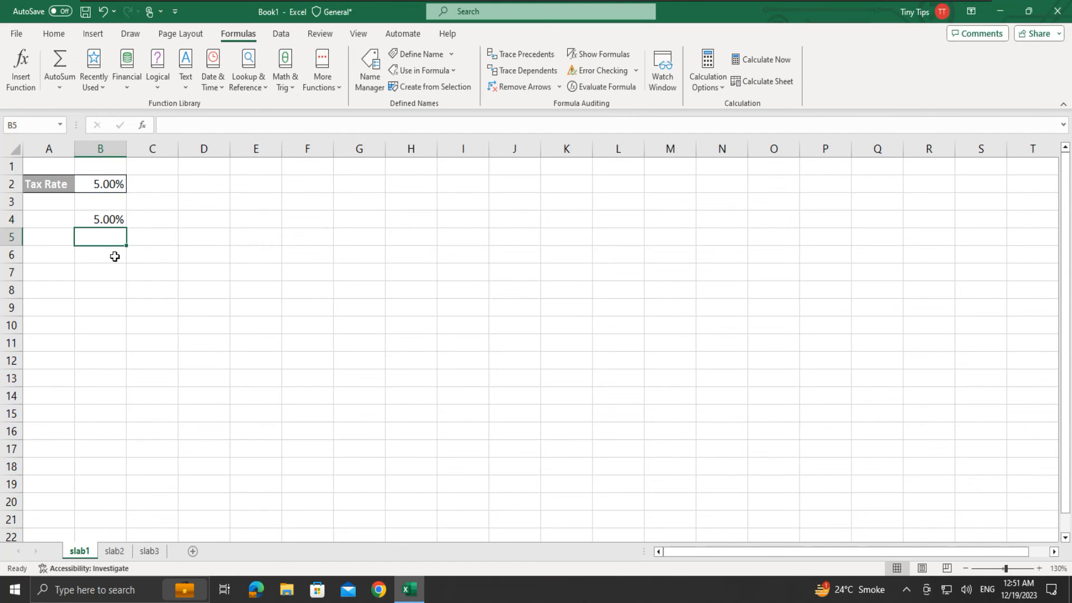
# - Enter =Tax_Slab2 in B4 of the slab2 sheet to return that sheet's tax rate
pyautogui.click(114, 551)
pyautogui.click(106, 219)
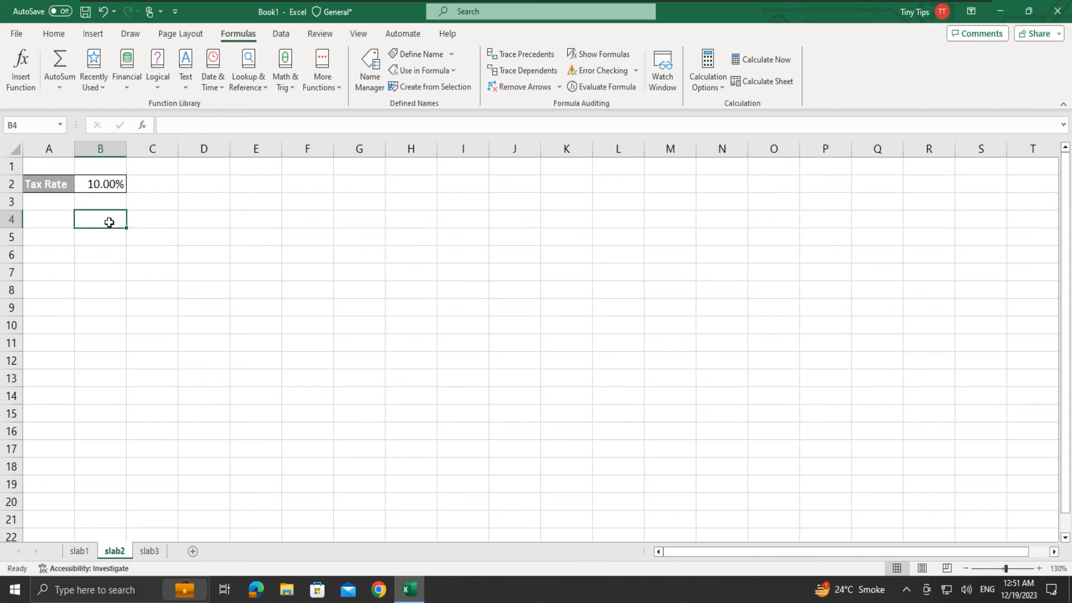
pyautogui.write('=Tax')
pyautogui.press('Down')
pyautogui.press('Tab')
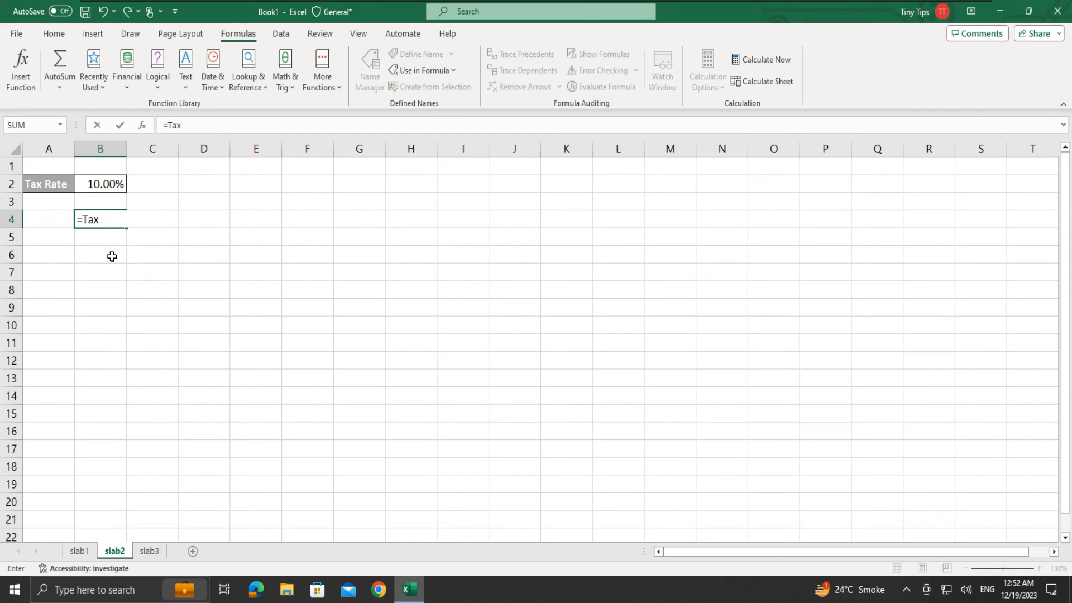
pyautogui.press('Return')
# - Enter =Tax_Slab3 in B4 of the slab3 sheet to return that sheet's tax rate
pyautogui.click(149, 551)
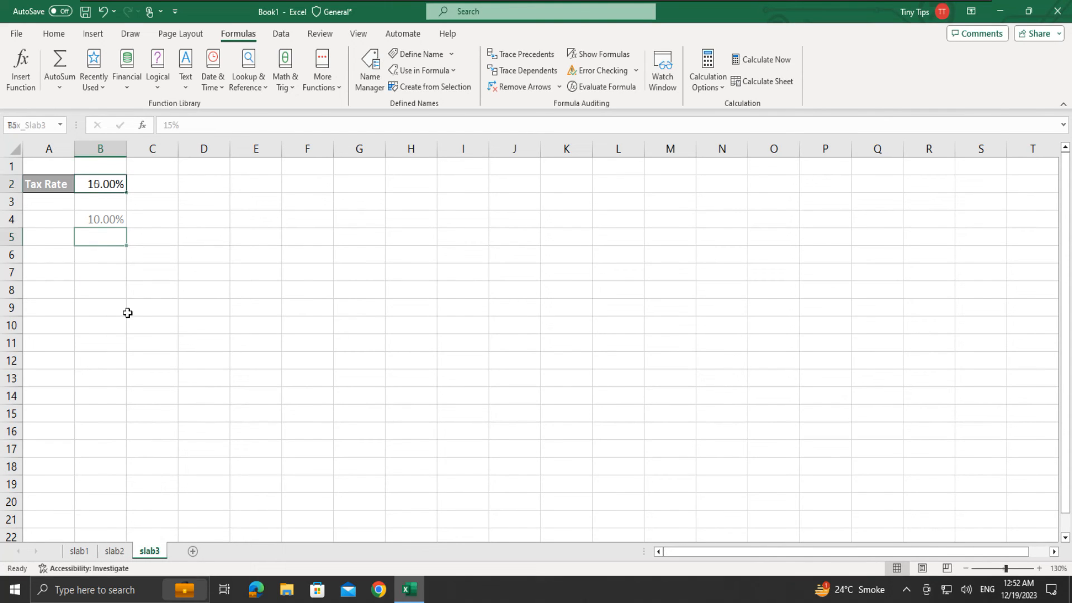
pyautogui.click(107, 220)
pyautogui.write('=tax')
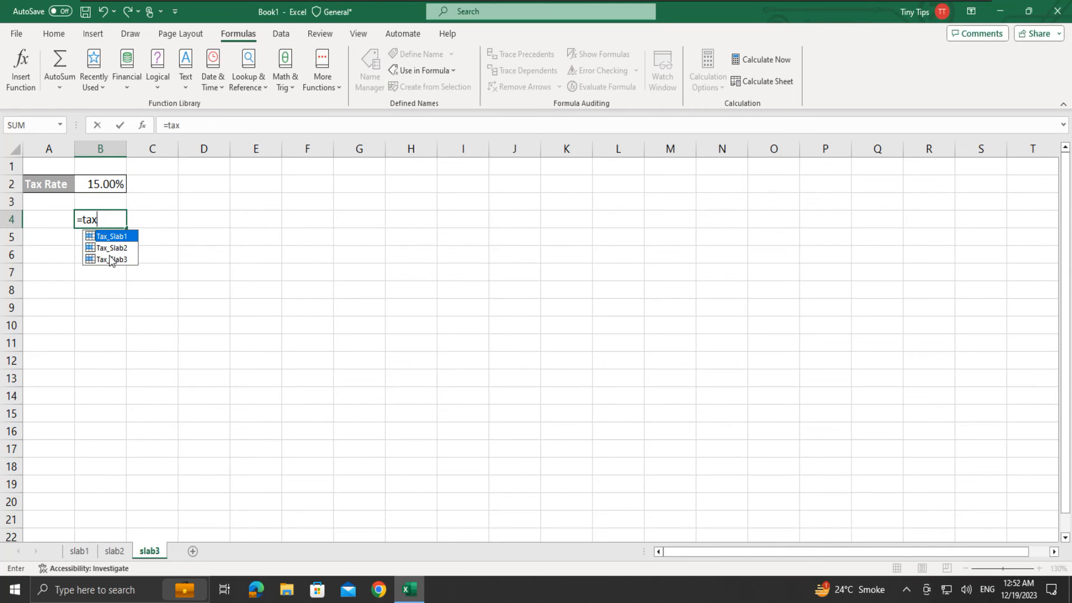
pyautogui.press('Down')
pyautogui.press('Down')
pyautogui.press('Tab')
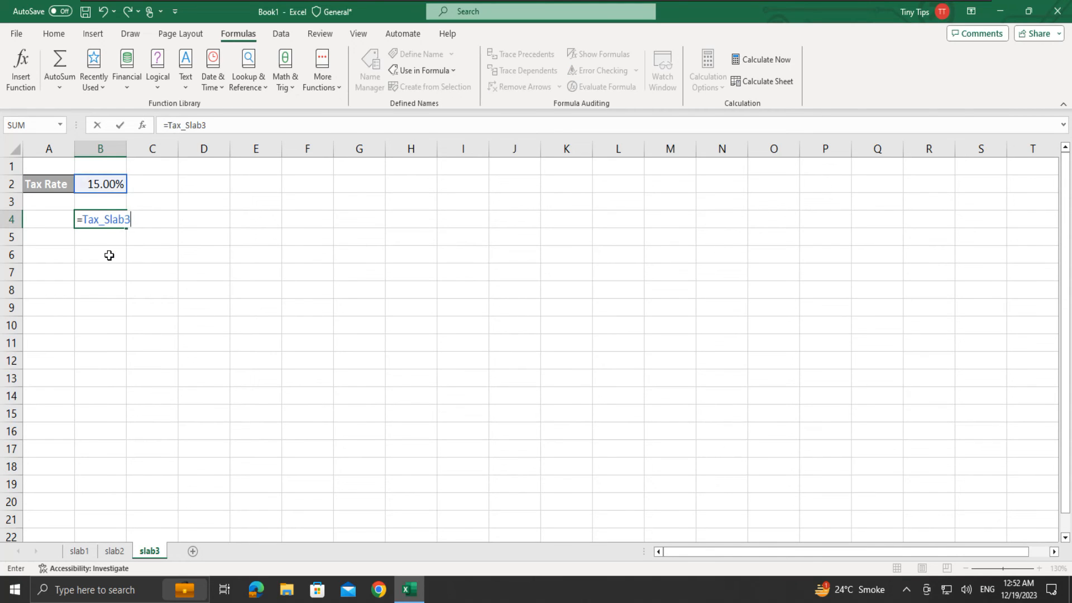
pyautogui.press('Return')
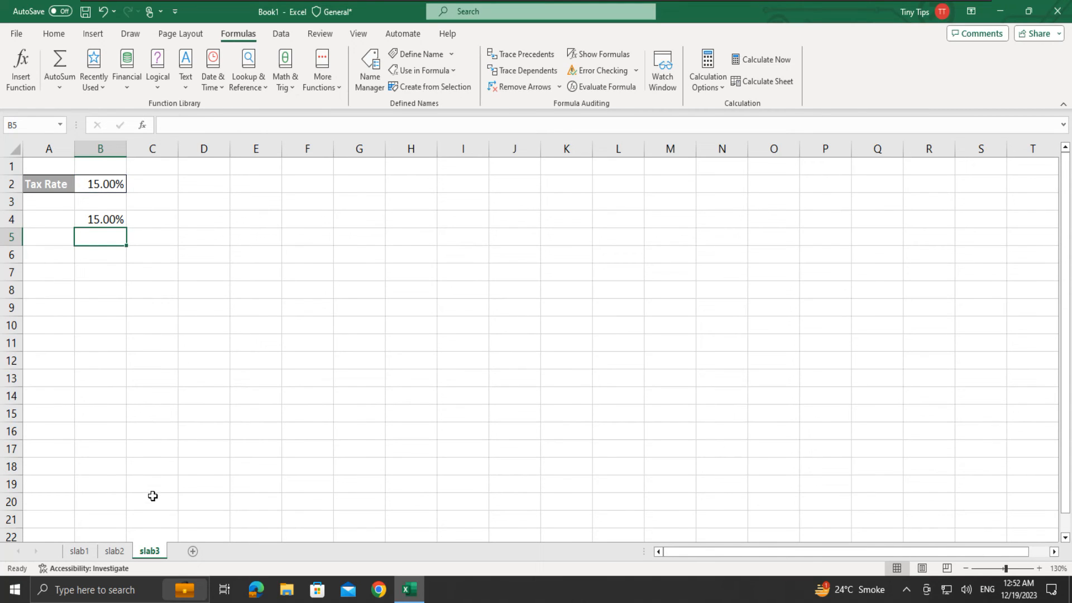
# - Return to the slab1 sheet and review the names defined in the workbook, including their references and scopes
pyautogui.click(115, 551)
pyautogui.click(80, 551)
pyautogui.hotkey('ctrl', 'F3')
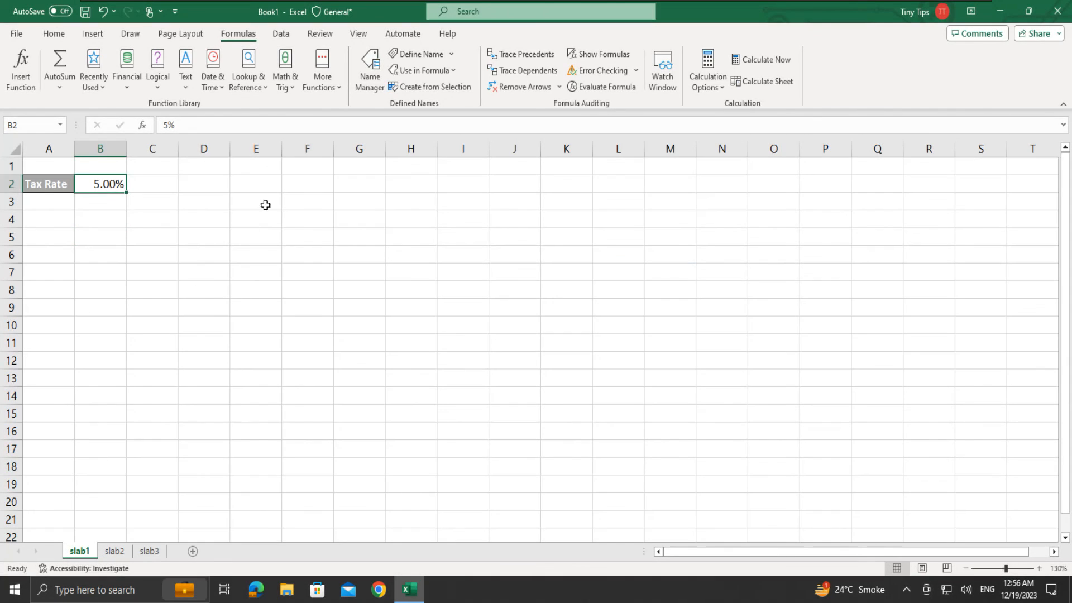
pyautogui.click(368, 63)
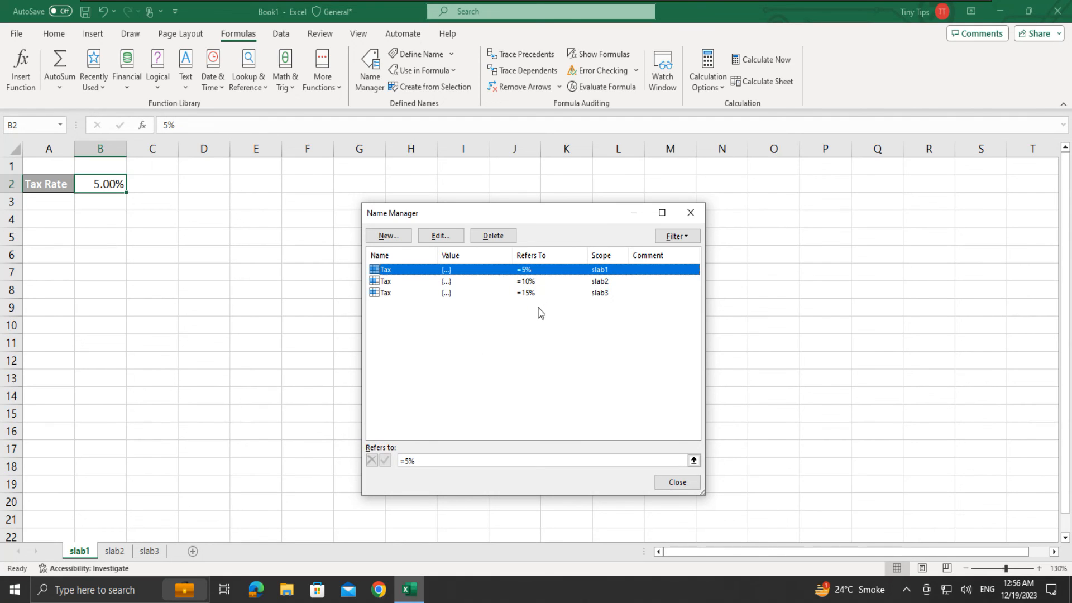
pyautogui.click(675, 483)
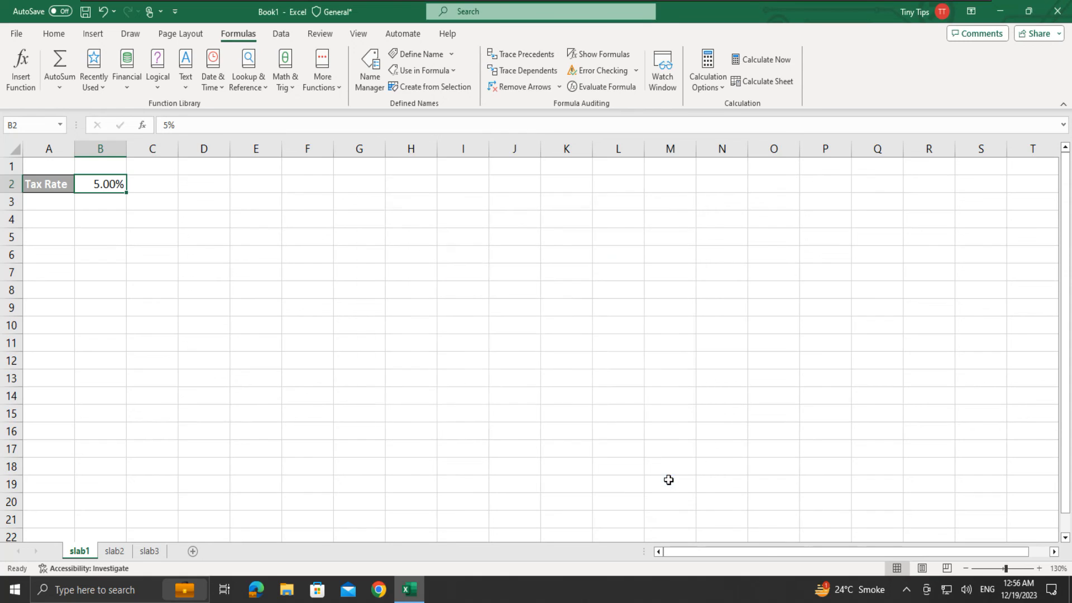
# - Enter =Tax in B4 of the slab1 sheet to return the slab1-scoped rate
pyautogui.click(106, 223)
pyautogui.write('=')
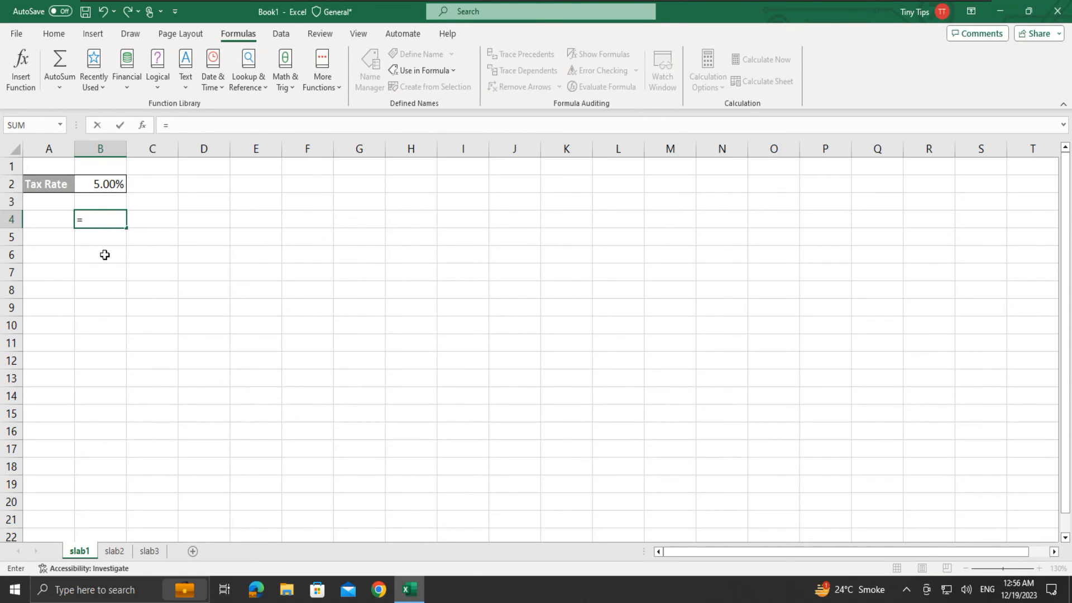
pyautogui.write('Ta')
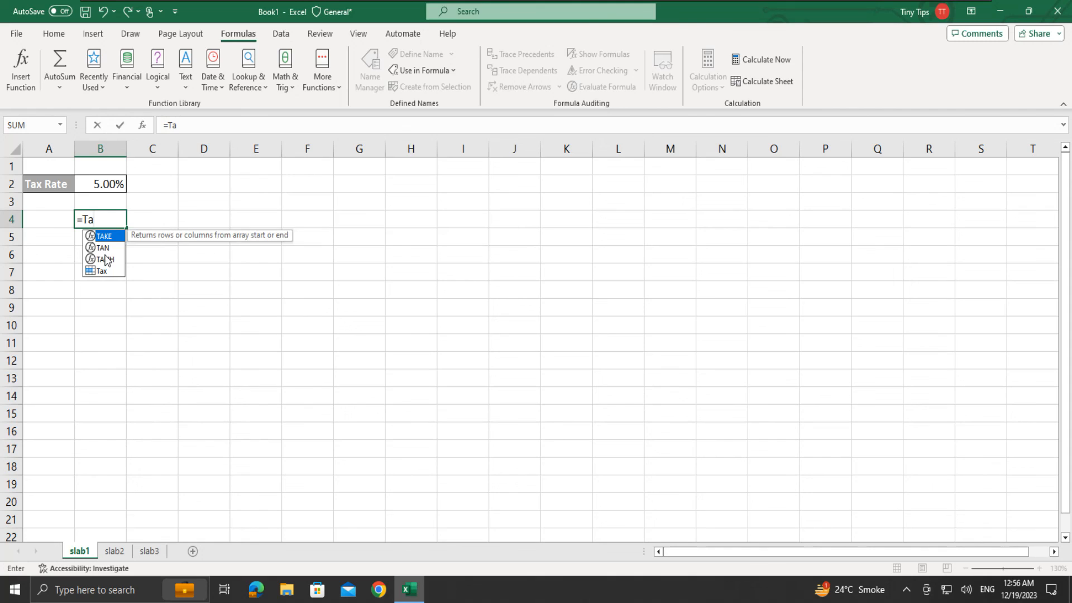
pyautogui.write('x')
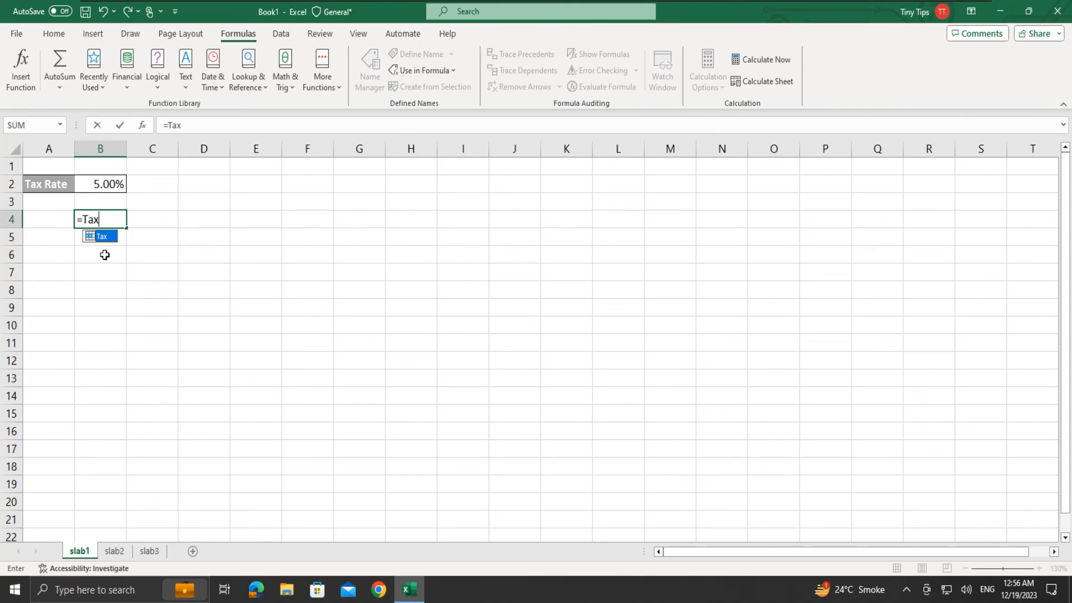
pyautogui.press('Return')
pyautogui.press('Return')
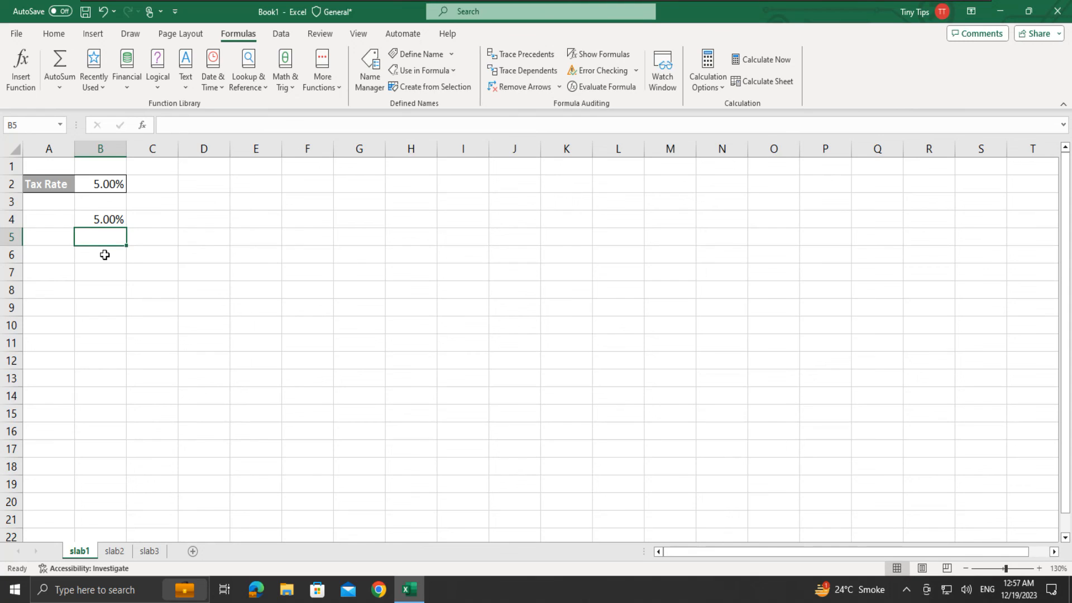
# - Enter =Tax in B4 of the slab2 sheet to return the slab2-scoped rate
pyautogui.click(116, 550)
pyautogui.click(103, 220)
pyautogui.write('=Tax')
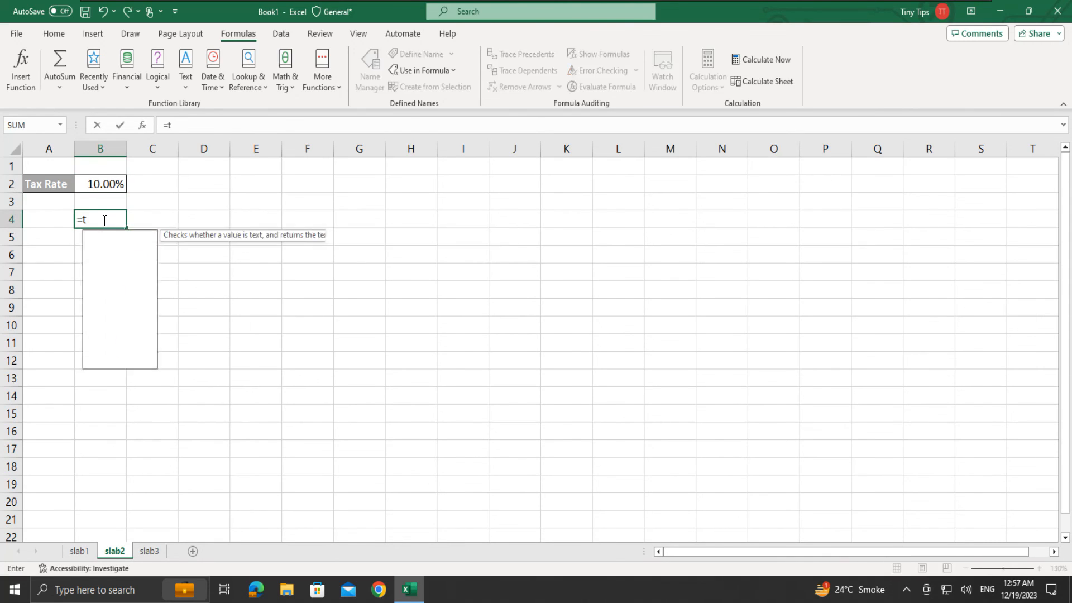
pyautogui.press('Return')
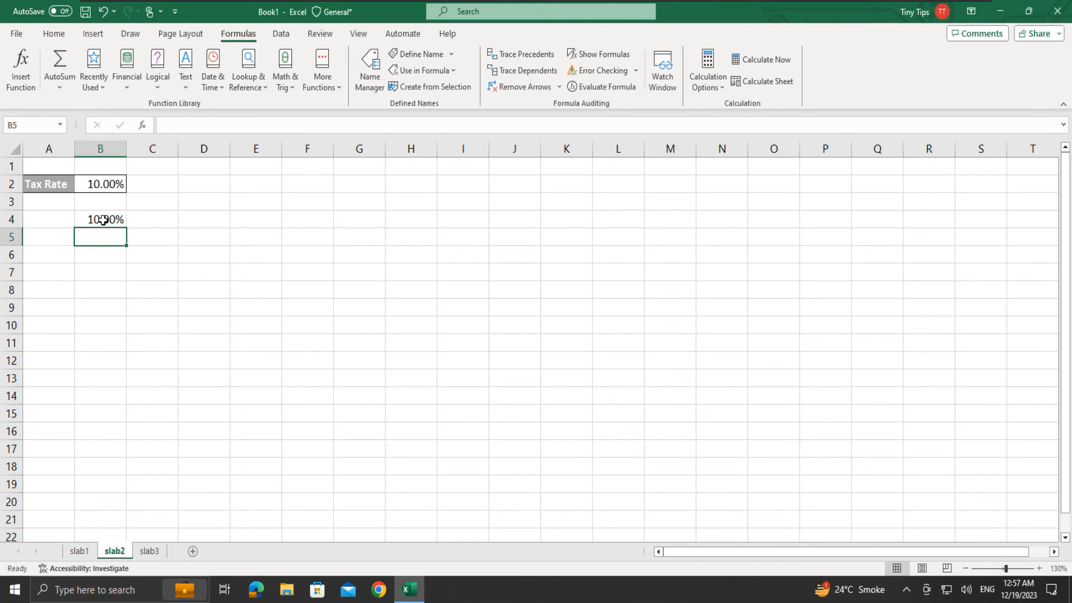
# - Enter =Tax in B4 of the slab3 sheet to return the slab3-scoped rate
pyautogui.click(149, 552)
pyautogui.click(102, 220)
pyautogui.write('=')
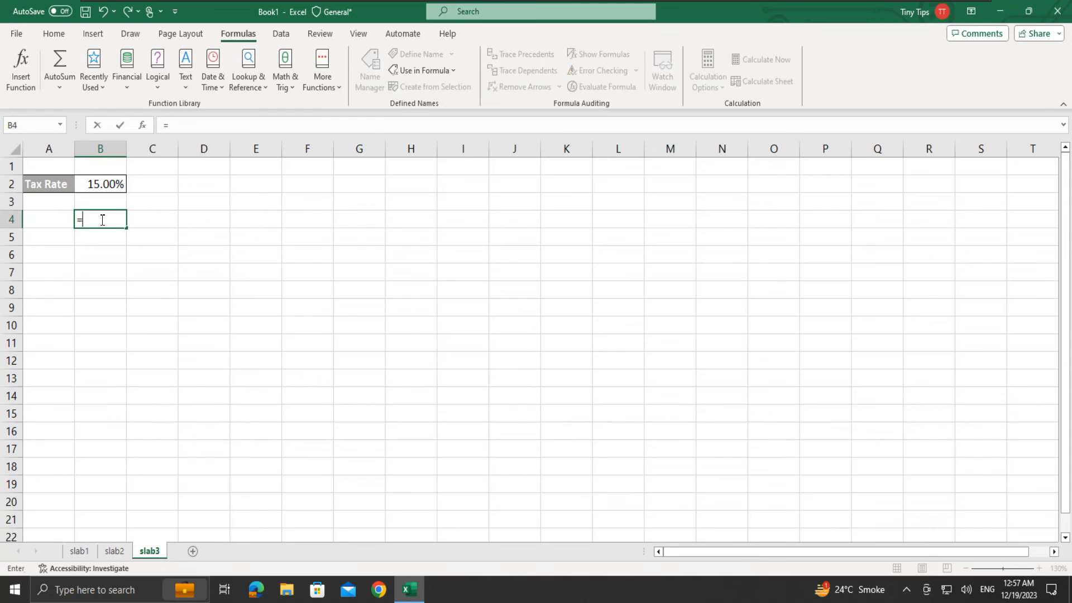
pyautogui.write('Tax')
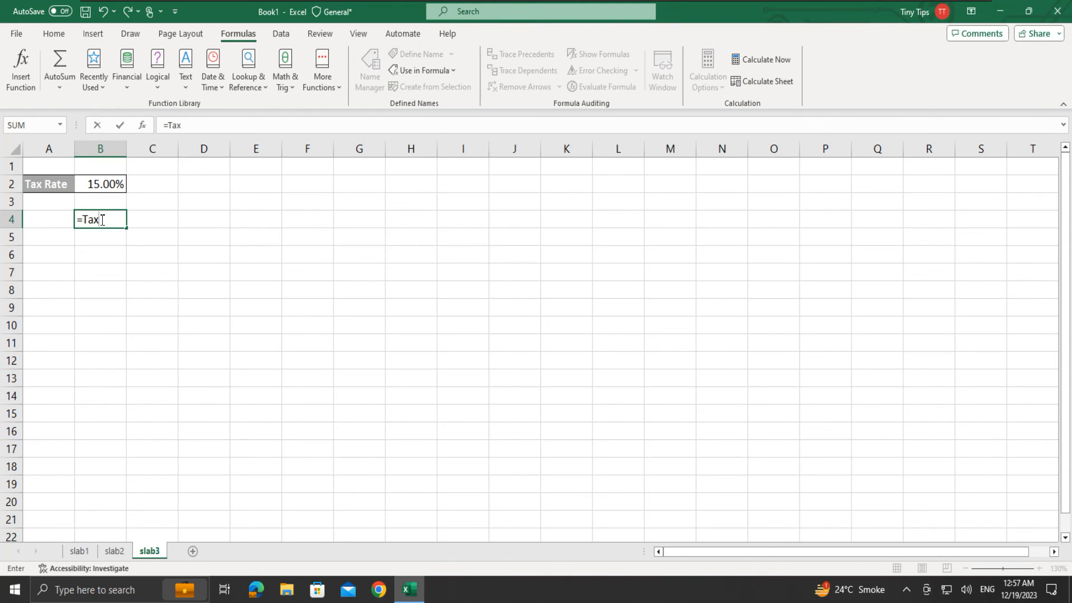
pyautogui.press('Return')
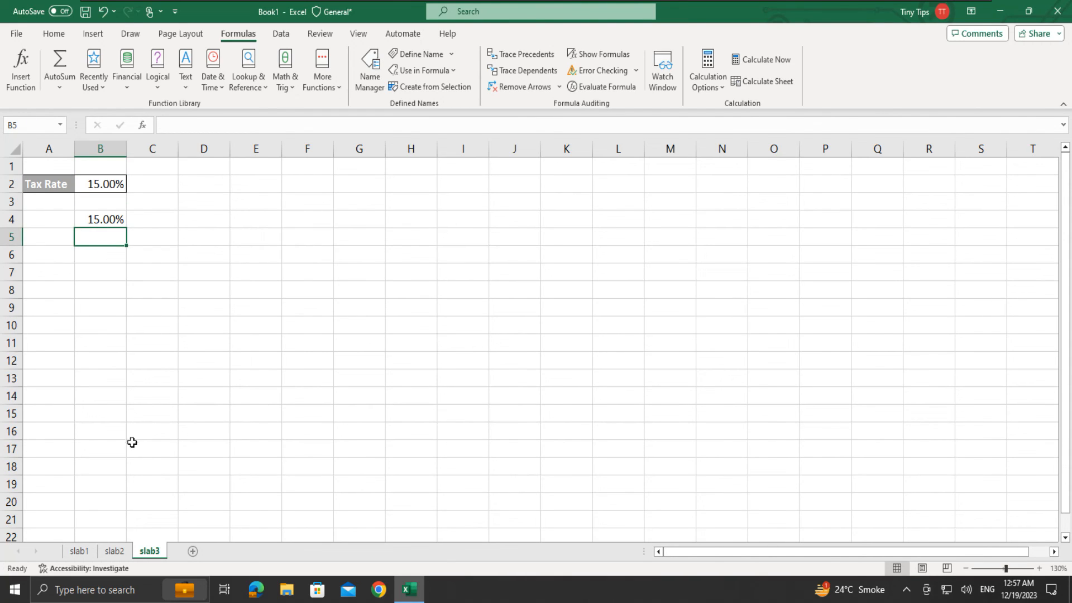
# - Go back to the slab1 sheet and check the three sheet-scoped Tax names in the list of defined names
pyautogui.click(80, 551)
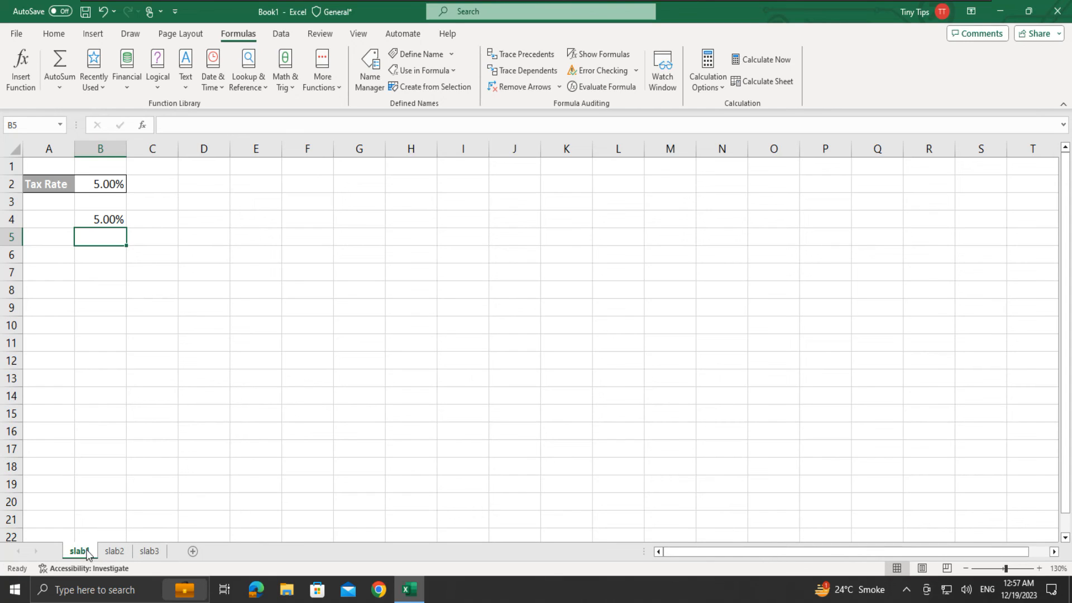
pyautogui.click(361, 97)
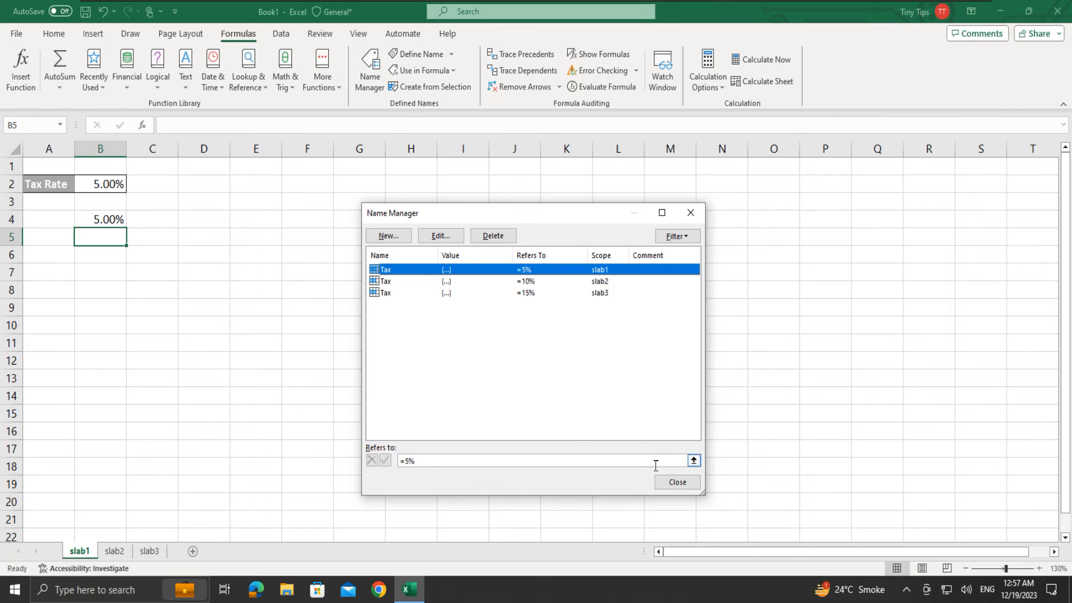
pyautogui.click(672, 487)
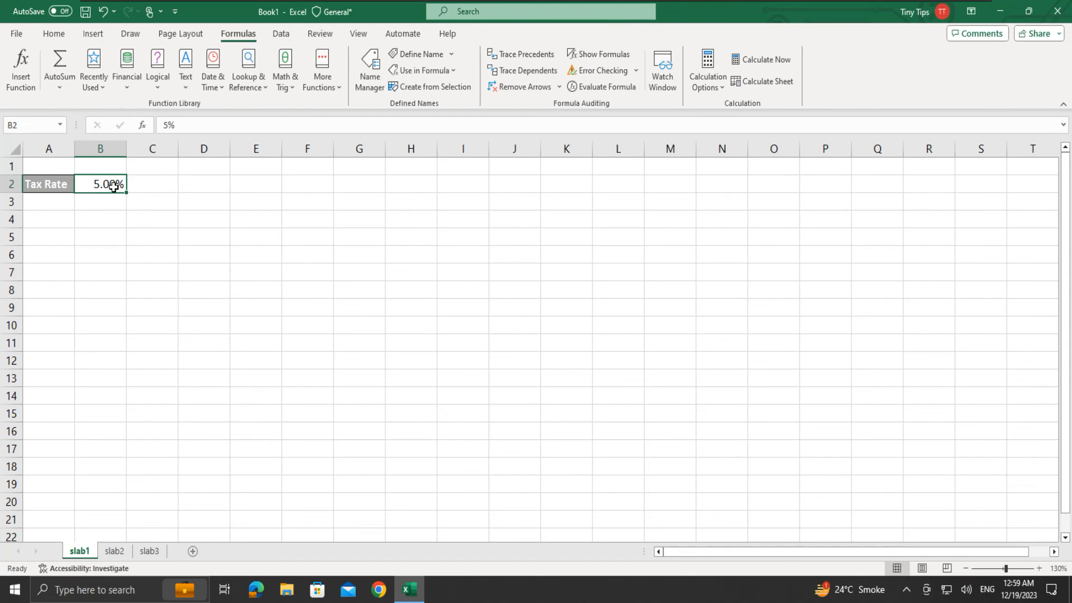
# - Define a workbook-scoped name Tax that refers to =!$B$2, without a sheet name in the reference
pyautogui.click(372, 85)
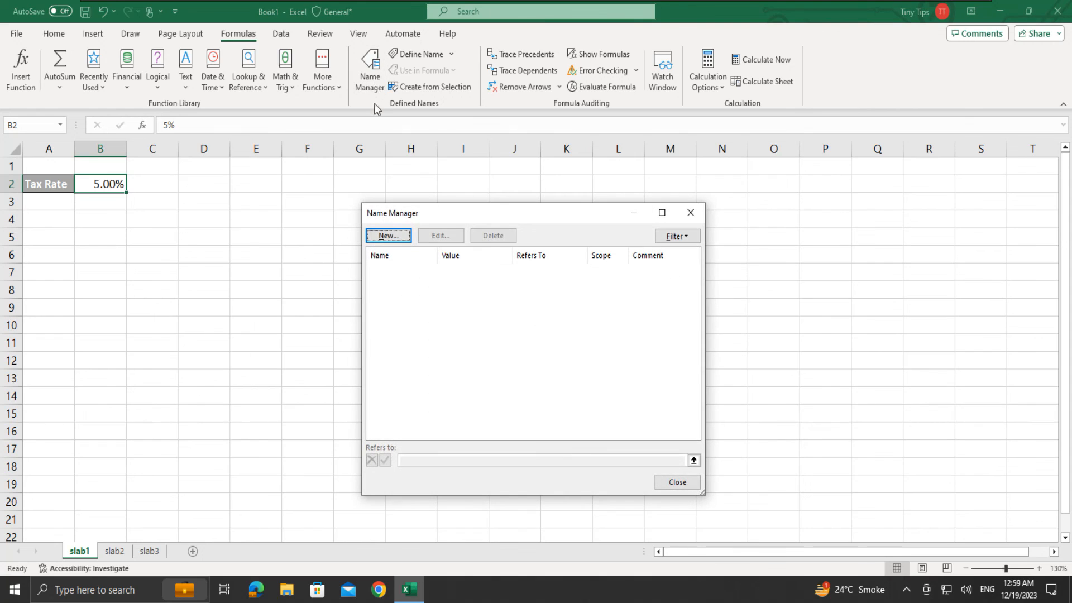
pyautogui.click(400, 235)
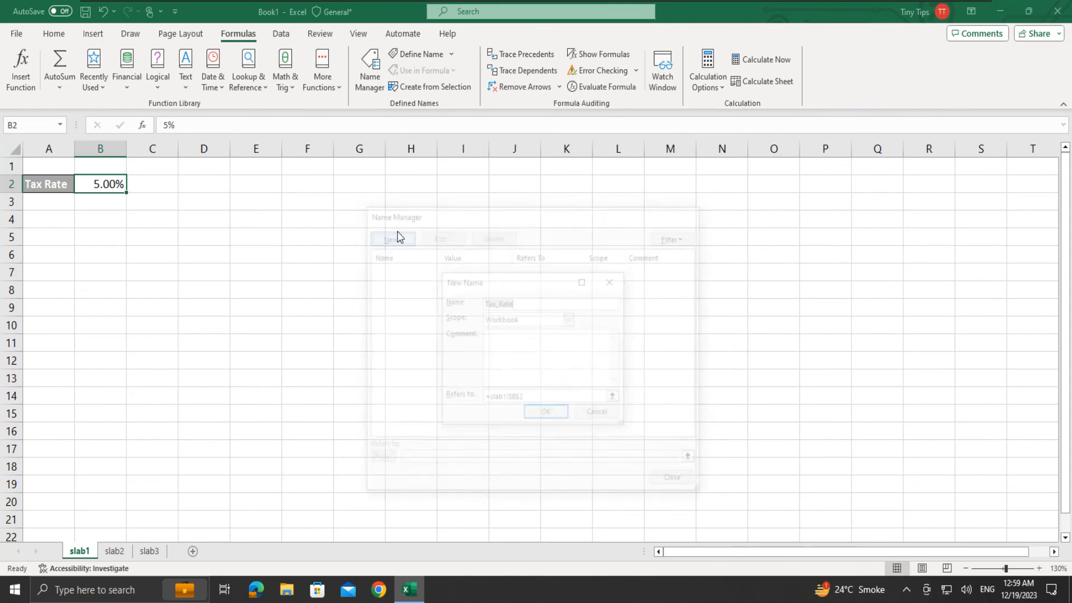
pyautogui.moveTo(497, 306); pyautogui.dragTo(516, 306)
pyautogui.press('BackSpace')
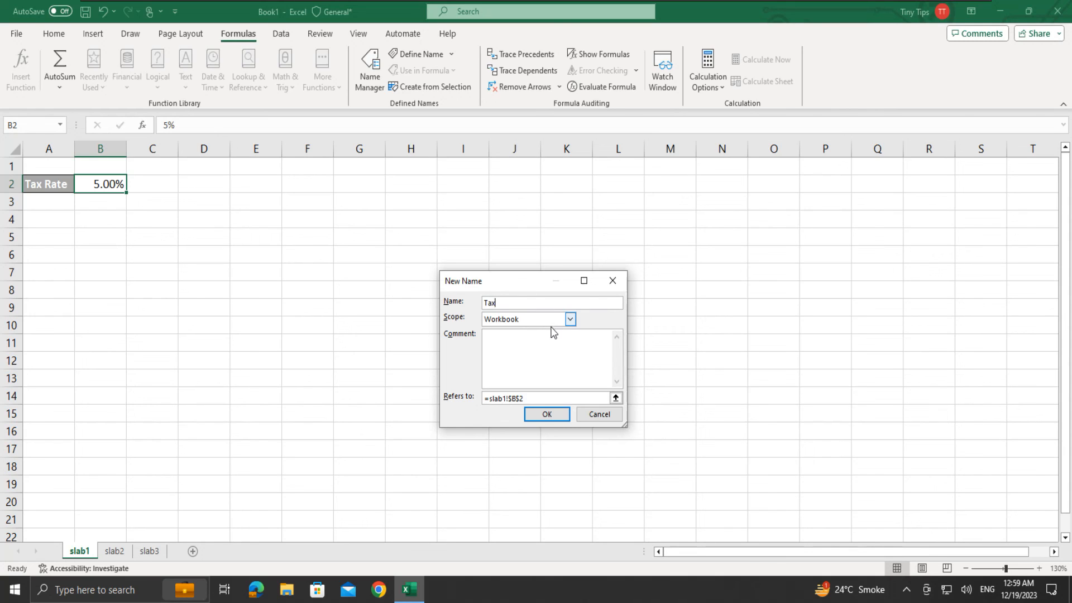
pyautogui.click(507, 399)
pyautogui.moveTo(503, 398); pyautogui.dragTo(495, 399)
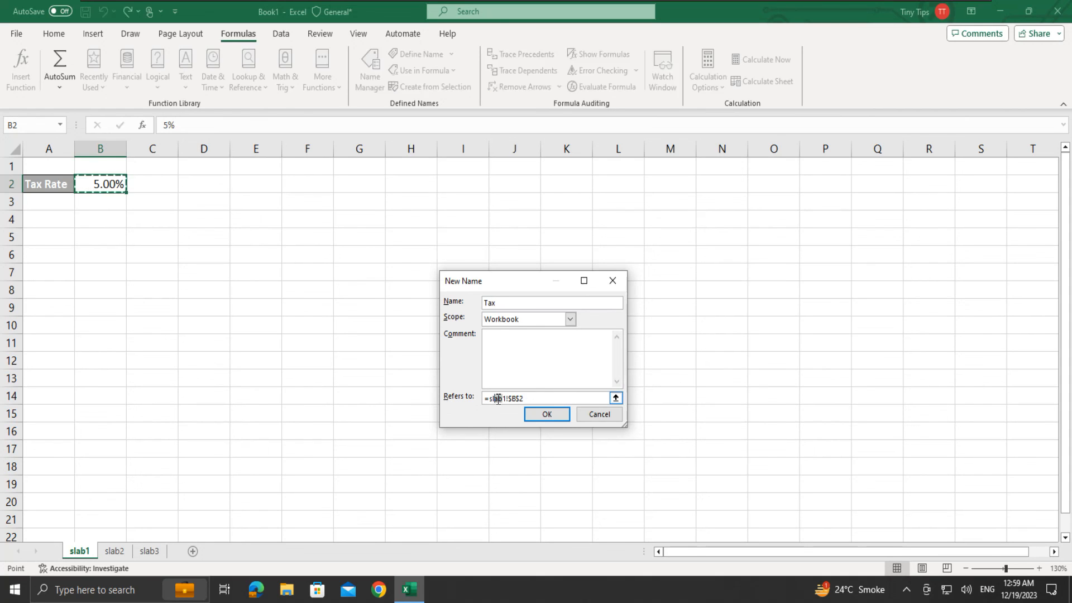
pyautogui.click(507, 399)
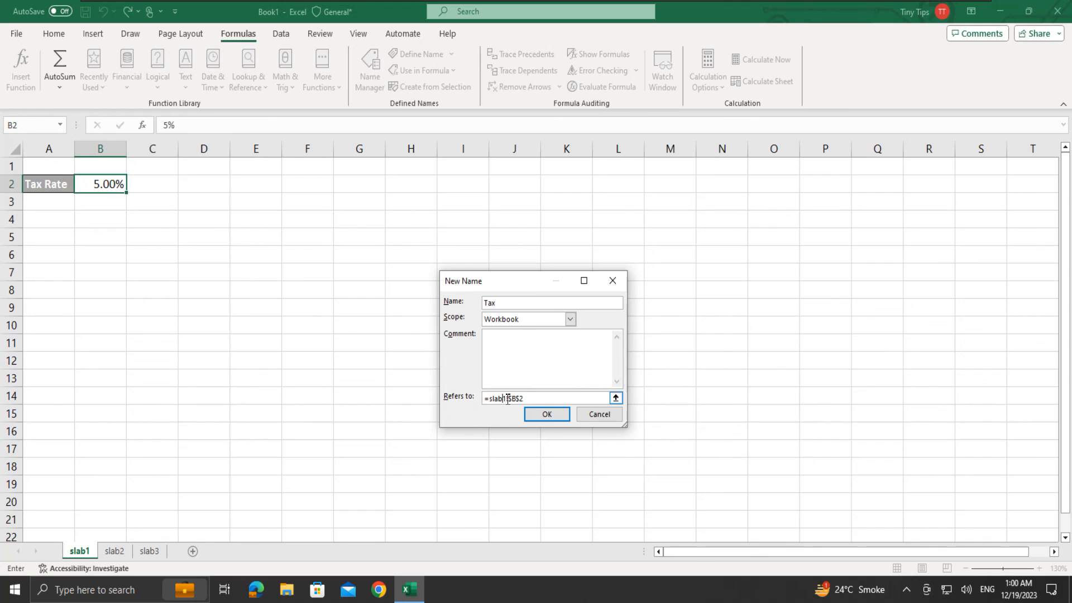
pyautogui.doubleClick(508, 399)
pyautogui.press('BackSpace')
pyautogui.click(545, 415)
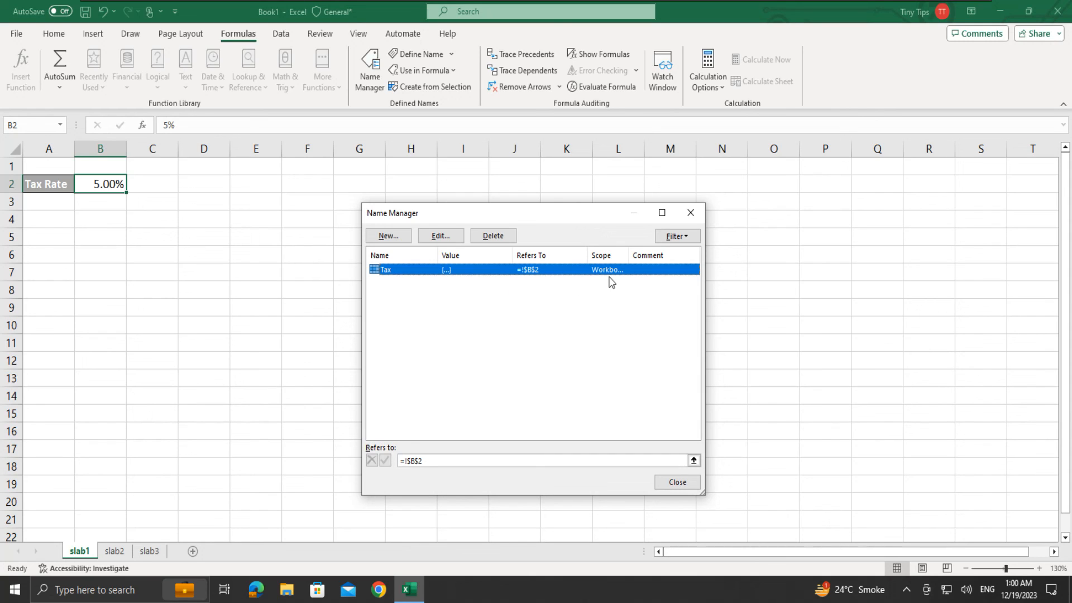
pyautogui.click(676, 482)
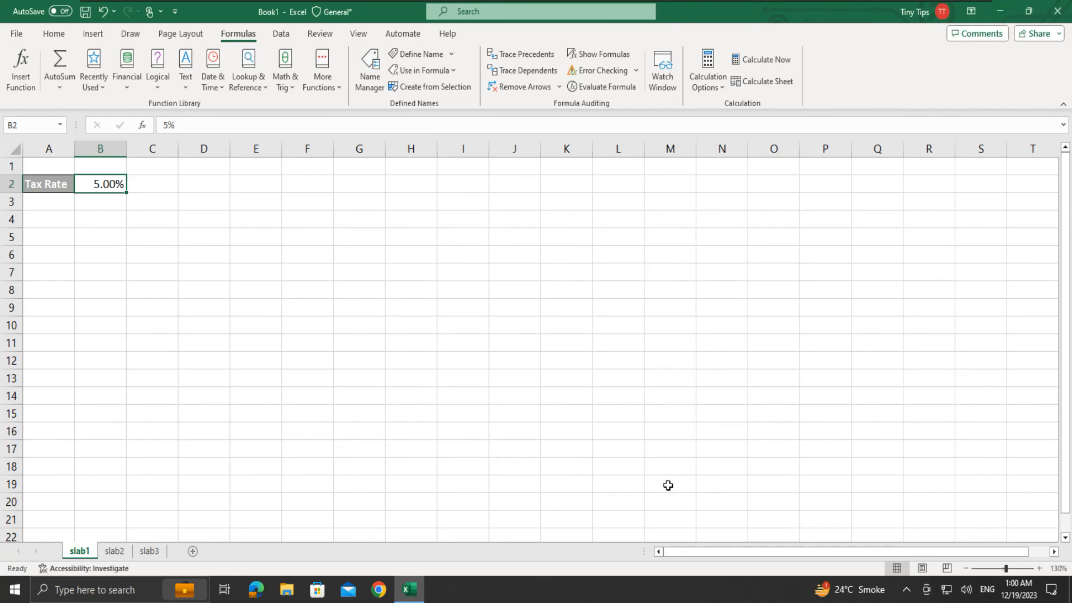
# - Enter =Tax in B4 of the slab1 sheet using the workbook-scoped name
pyautogui.click(114, 218)
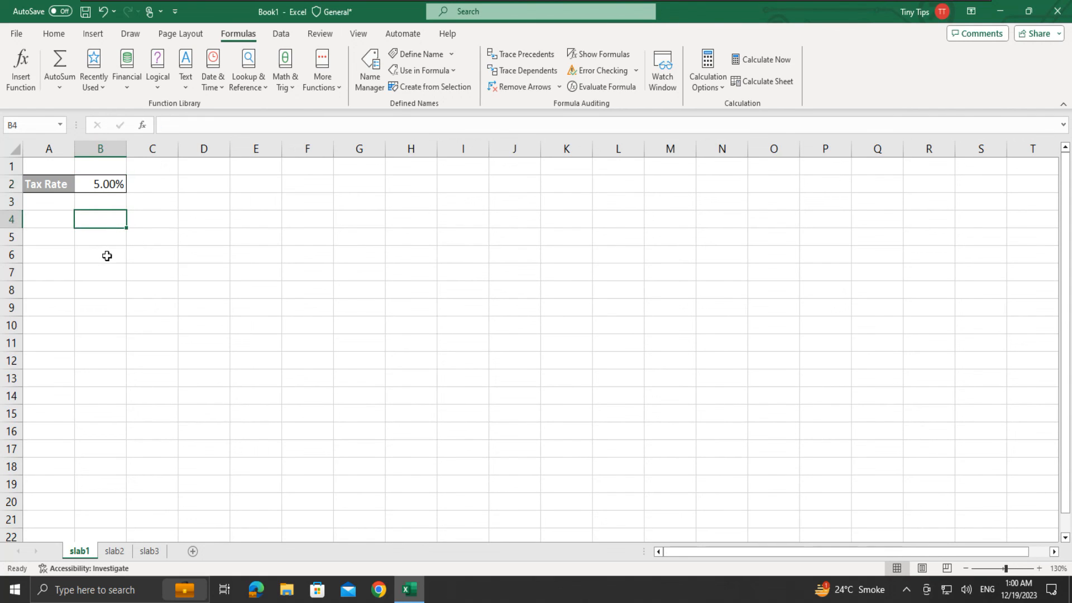
pyautogui.write('=tax')
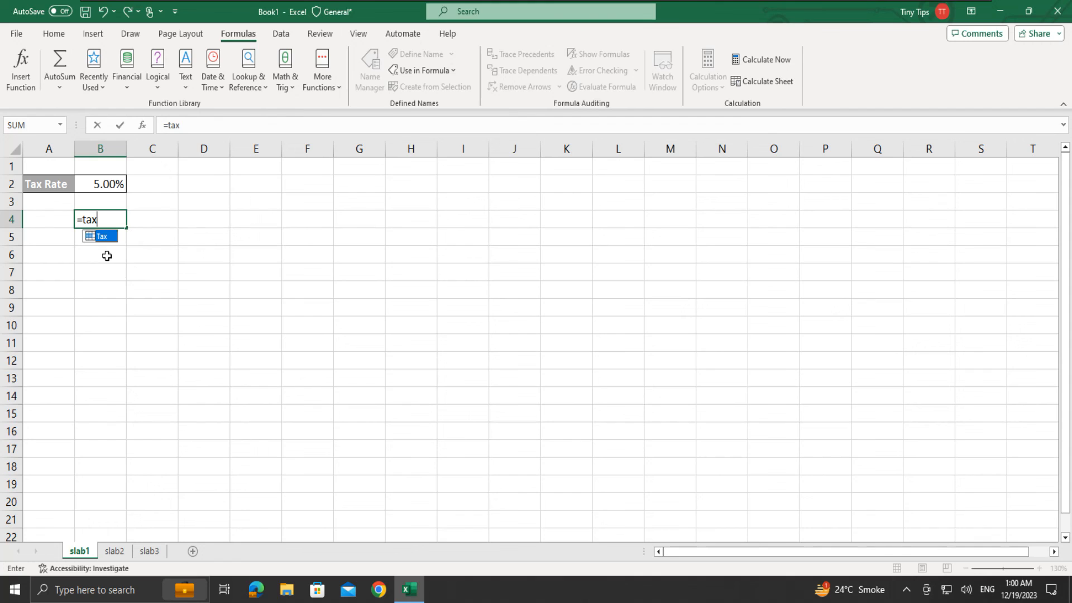
pyautogui.press('Tab')
pyautogui.press('Return')
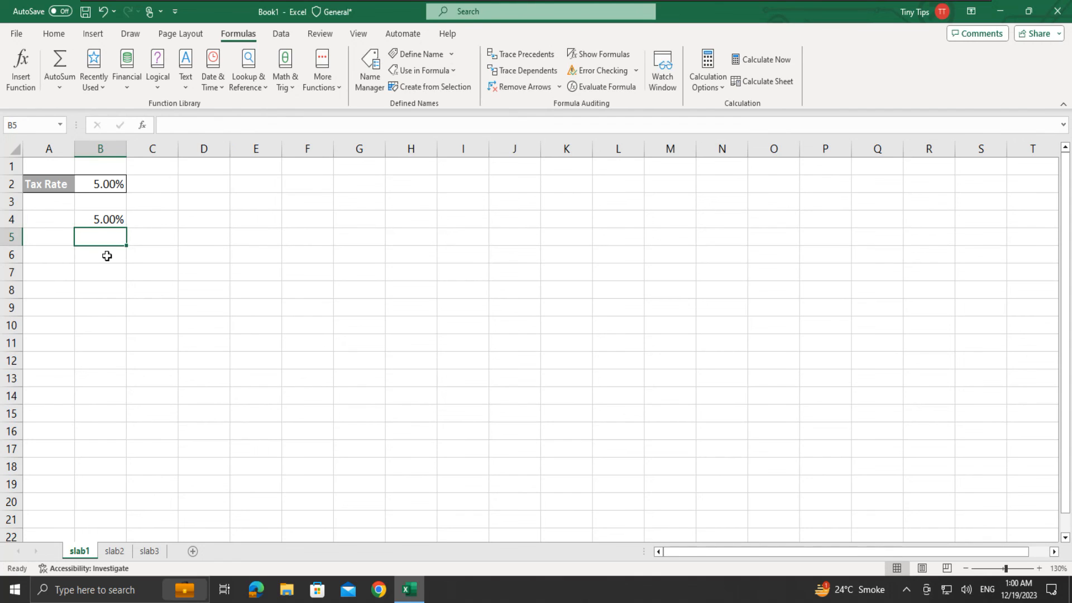
# - Enter =Tax in B4 of the slab2 sheet using the workbook-scoped name
pyautogui.click(118, 553)
pyautogui.click(103, 221)
pyautogui.write('=tax')
pyautogui.press('Tab')
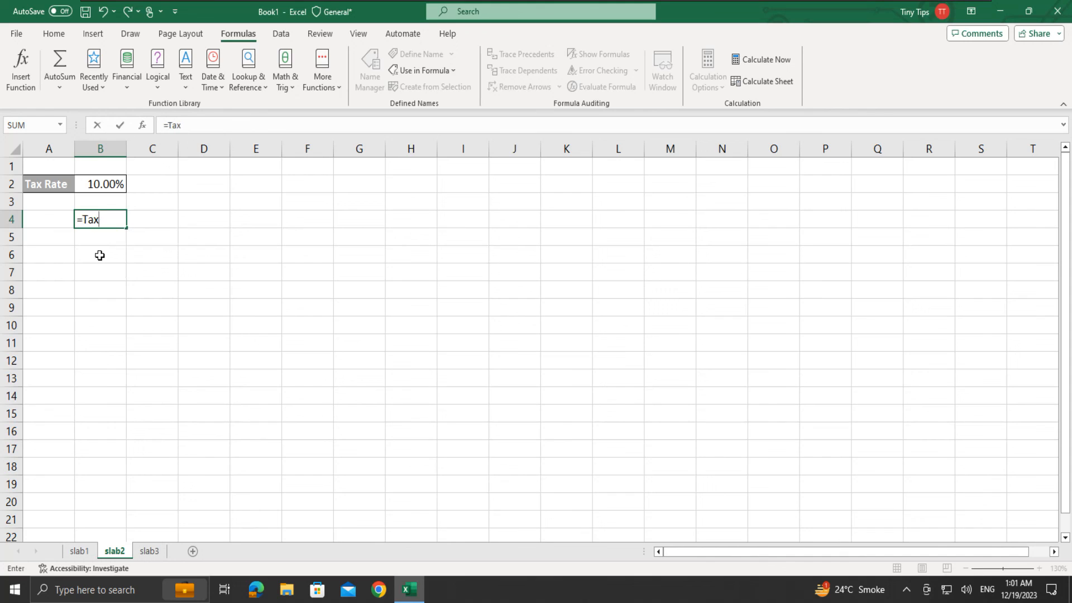
pyautogui.press('Return')
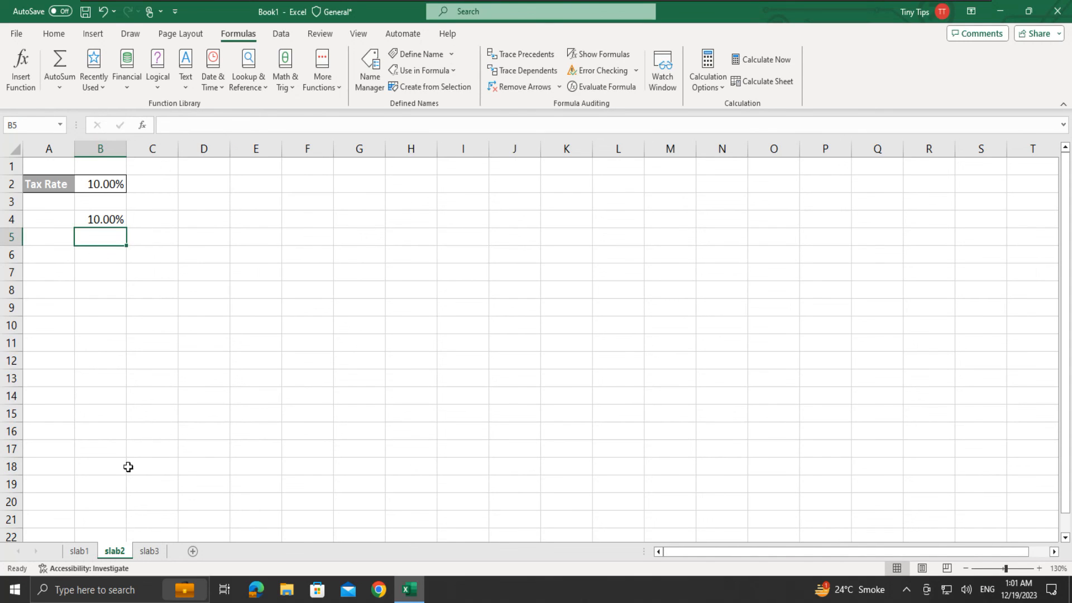
# - Enter =Tax in B4 of the slab3 sheet and check the Tax name's reference in the list of defined names
pyautogui.click(149, 551)
pyautogui.click(112, 223)
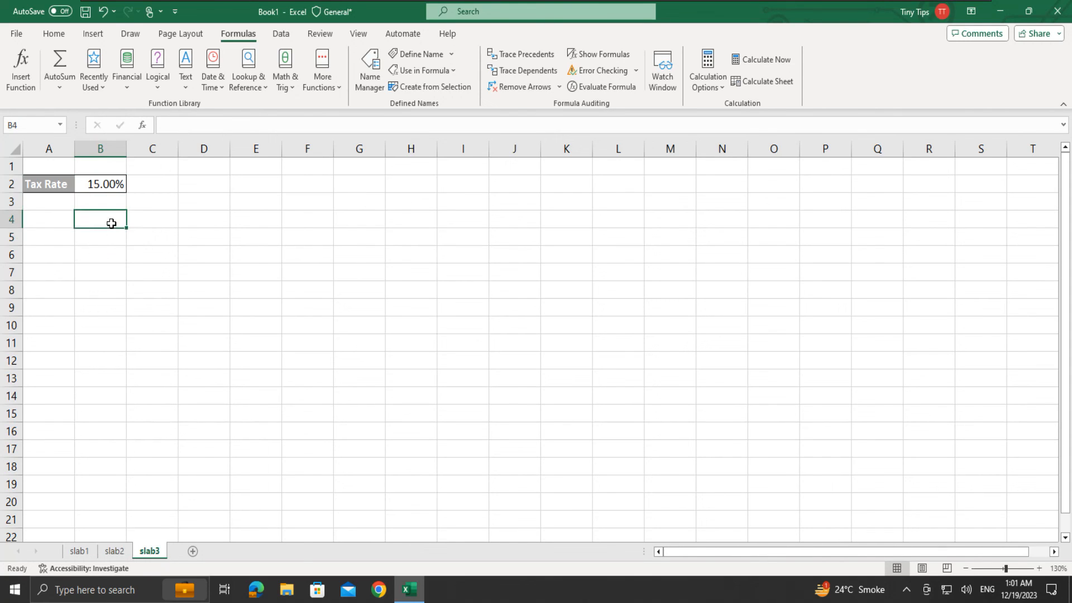
pyautogui.write('=tax')
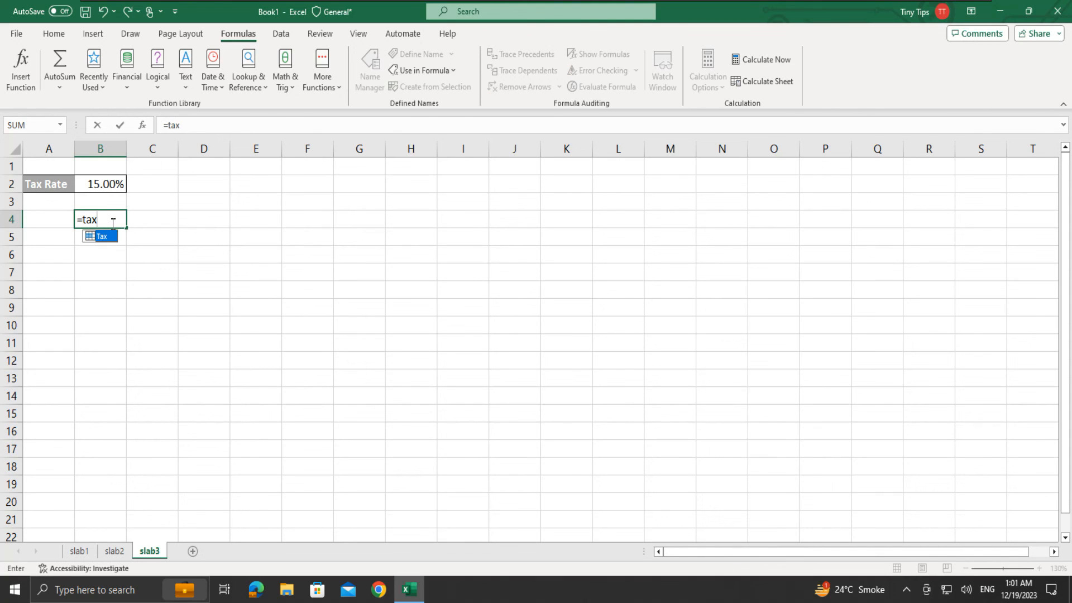
pyautogui.press('Tab')
pyautogui.press('Return')
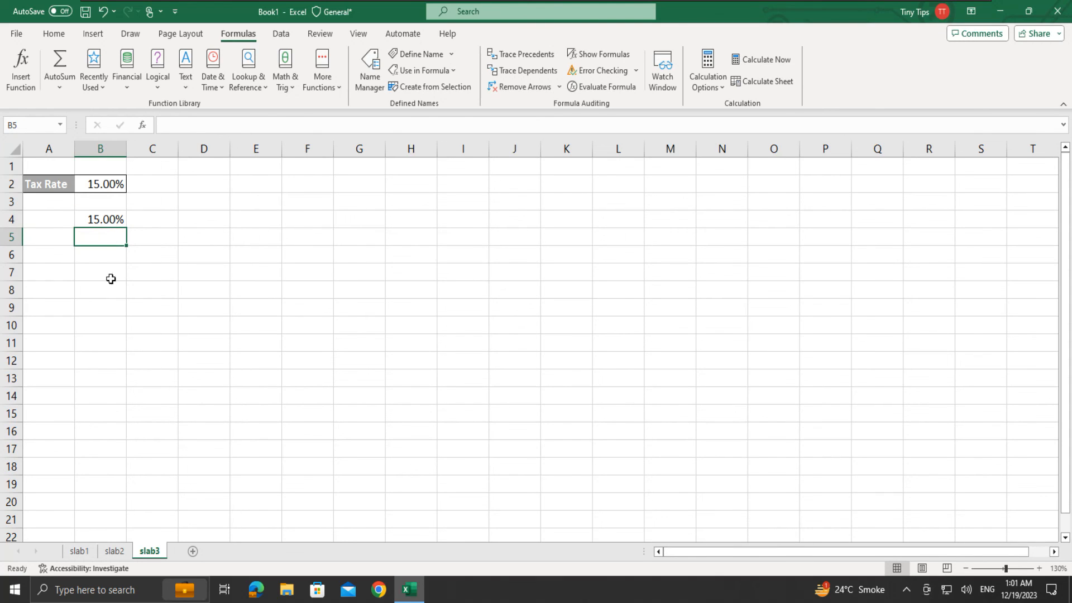
pyautogui.click(364, 98)
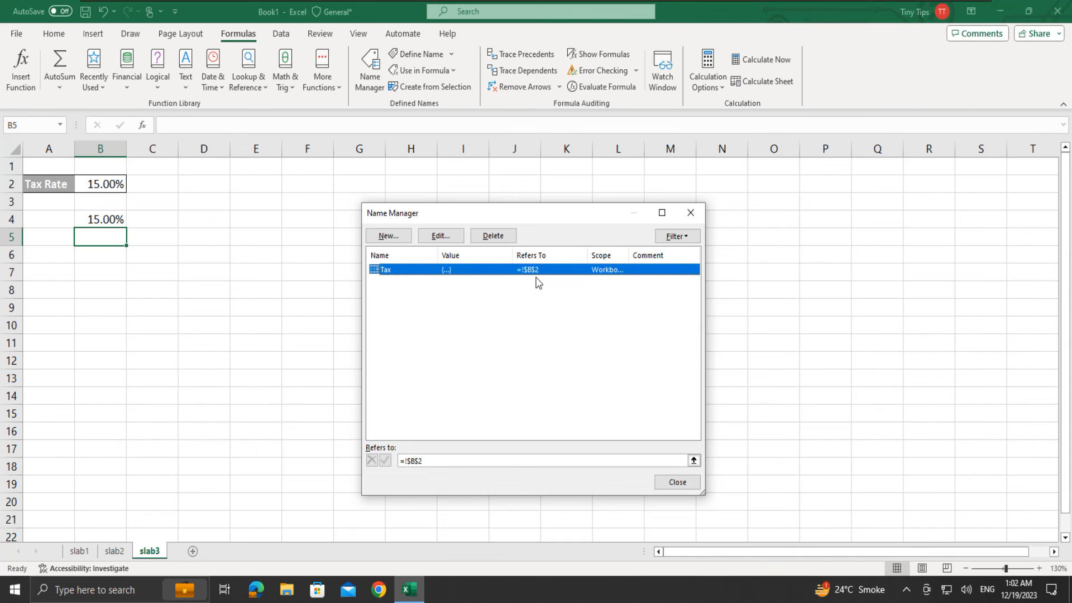
pyautogui.click(676, 481)
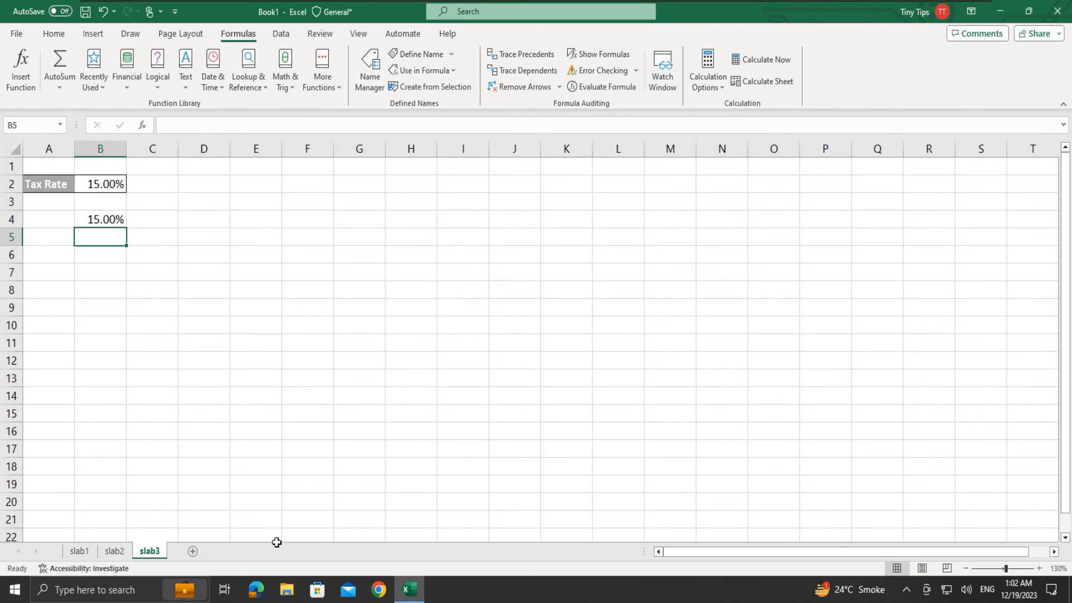
# - Add a new worksheet after slab3, enter =Tax in its cell B4, and select the referenced cell B2
pyautogui.click(193, 551)
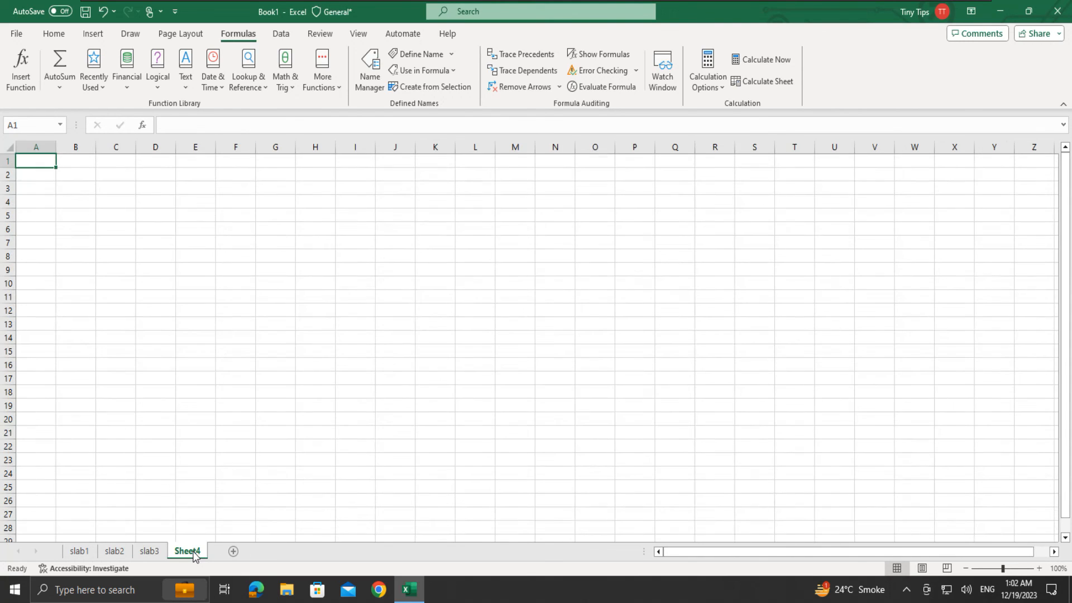
pyautogui.click(78, 202)
pyautogui.write('=ta')
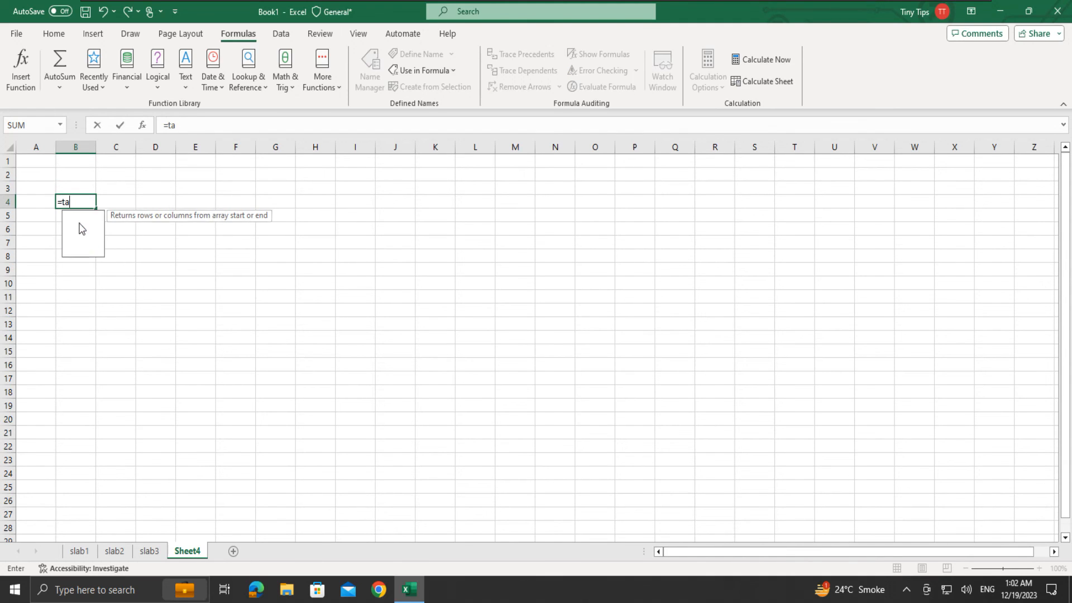
pyautogui.write('x')
pyautogui.press('Return')
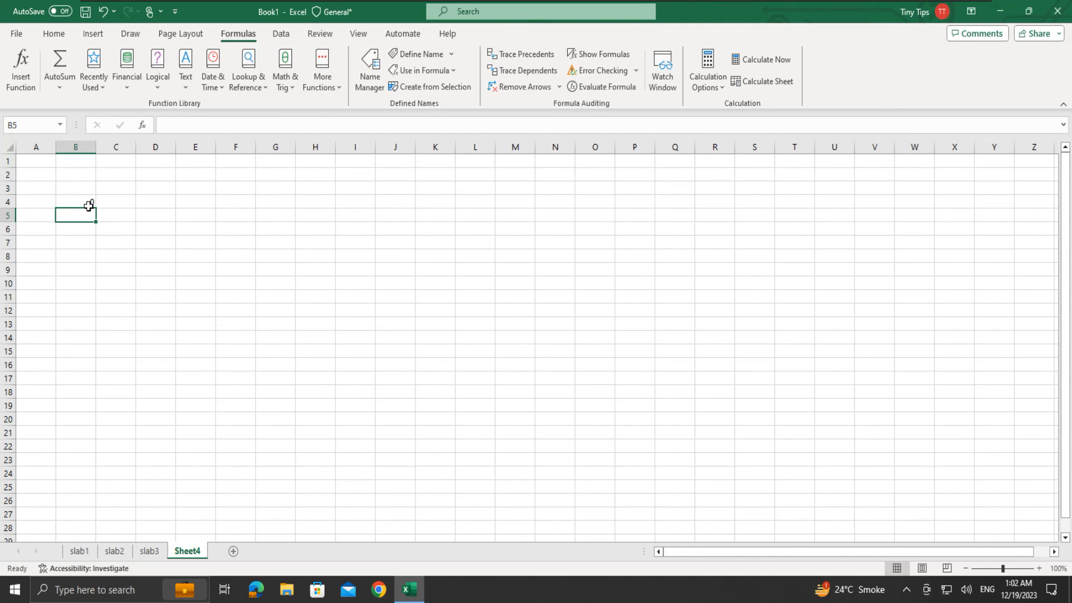
pyautogui.click(79, 173)
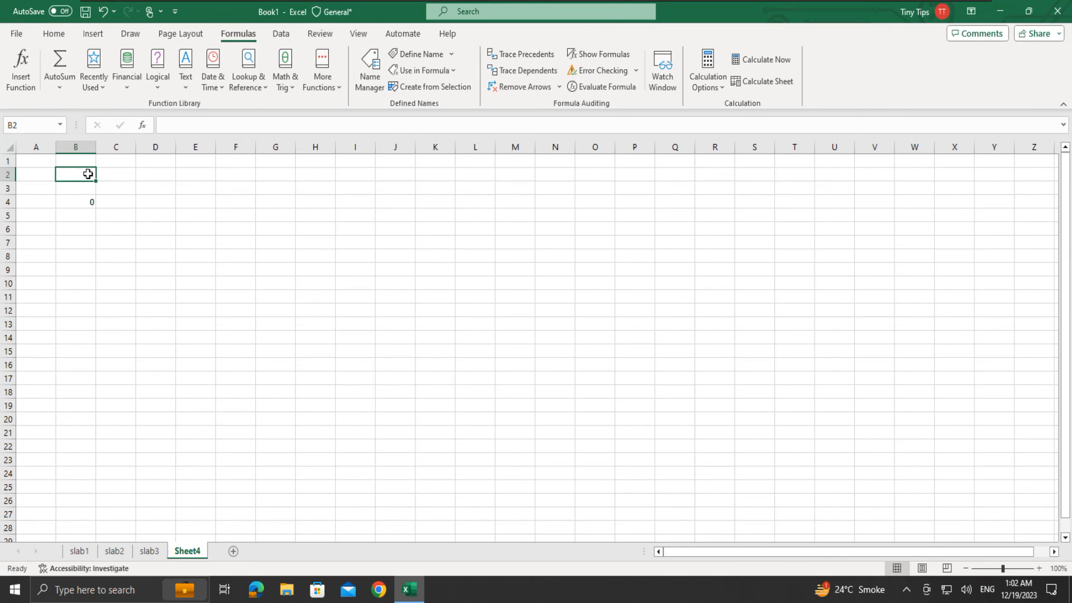